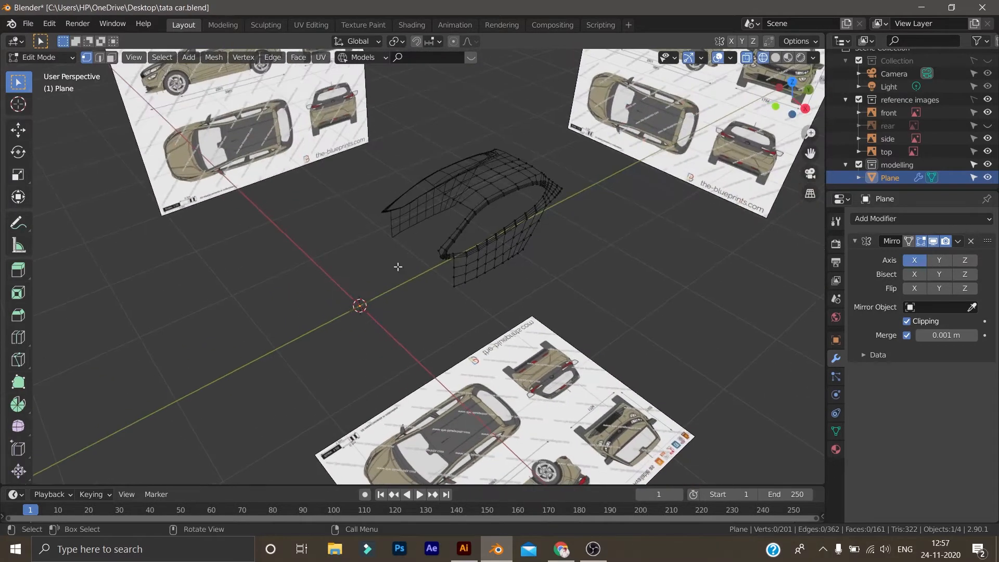
# Extrude the lower three vertices of the front door's leading edge about 0.017 m toward the front wheel in the side view
pyautogui.scroll(-2, 537, 286)
pyautogui.moveTo(538, 285); pyautogui.dragTo(520, 247, button='middle')
pyautogui.scroll(-3, 511, 273)
pyautogui.moveTo(522, 282); pyautogui.dragTo(544, 287, button='middle')
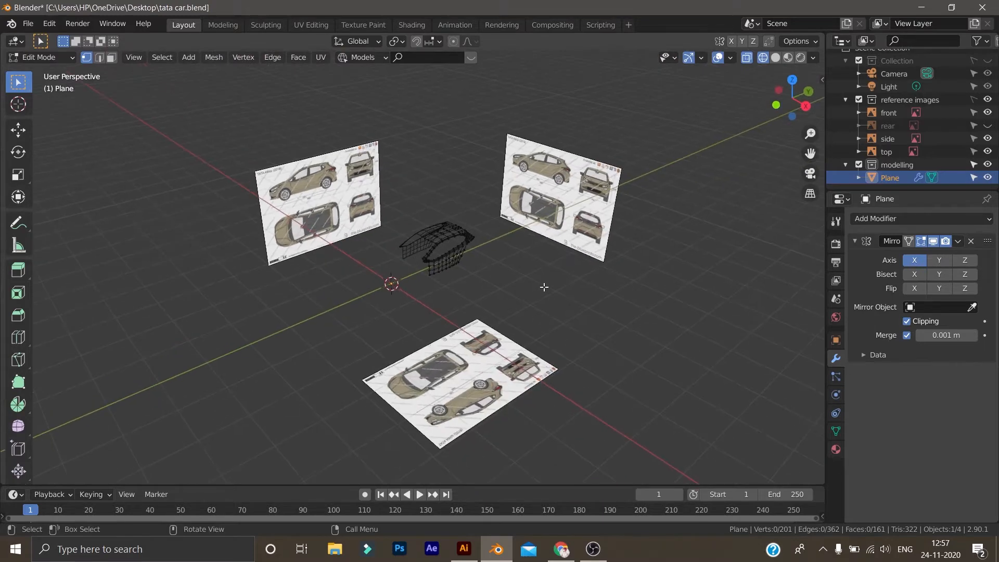
pyautogui.press('KP_3')
pyautogui.scroll(8, 507, 288)
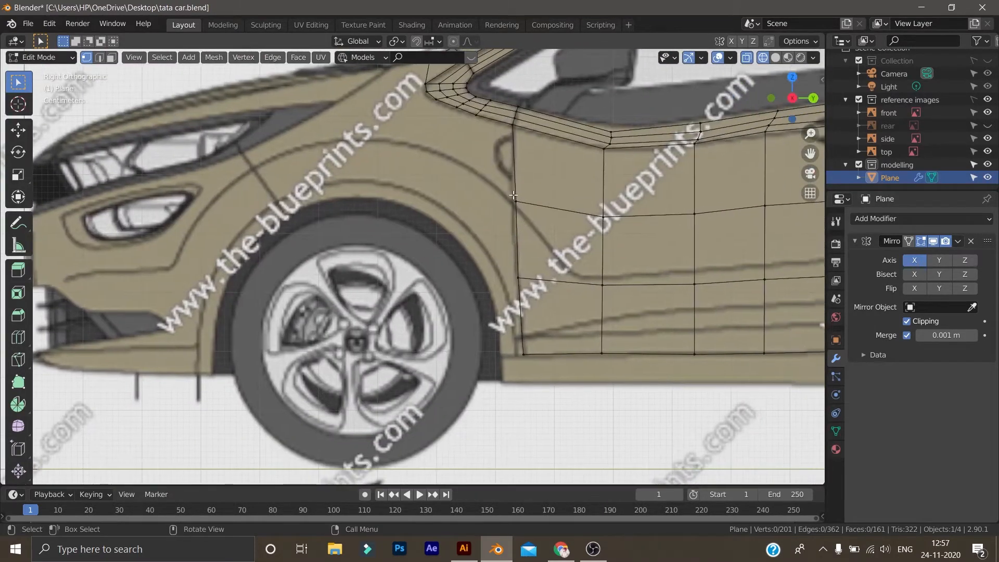
pyautogui.click(515, 201)
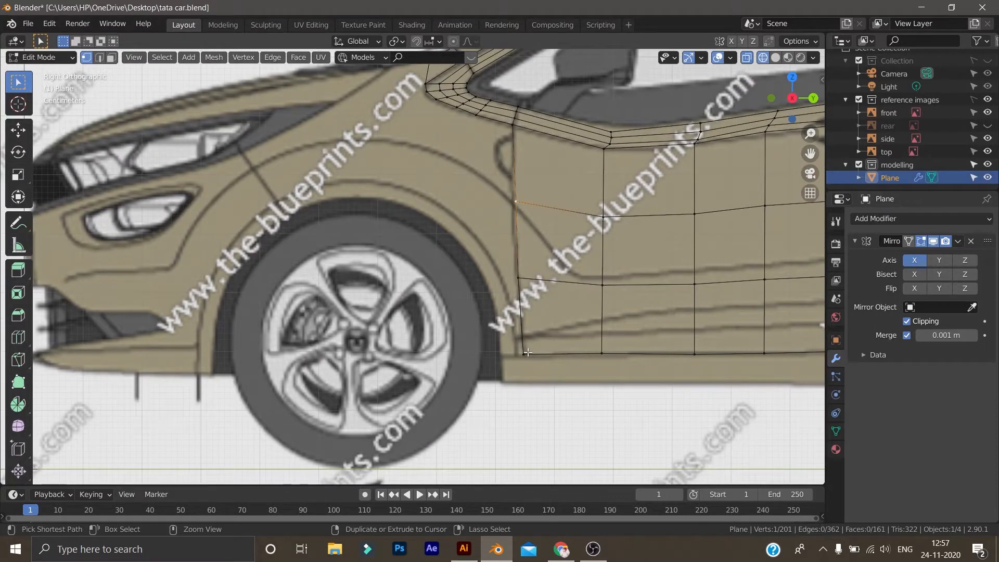
pyautogui.keyDown('ctrl'); pyautogui.click(525, 353); pyautogui.keyUp('ctrl')
pyautogui.press('e')
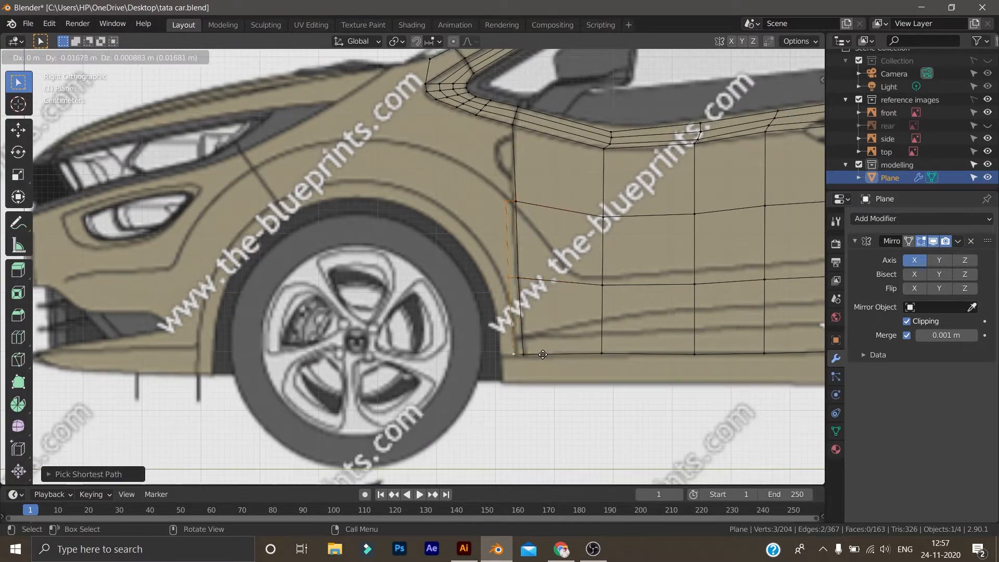
pyautogui.click(544, 354)
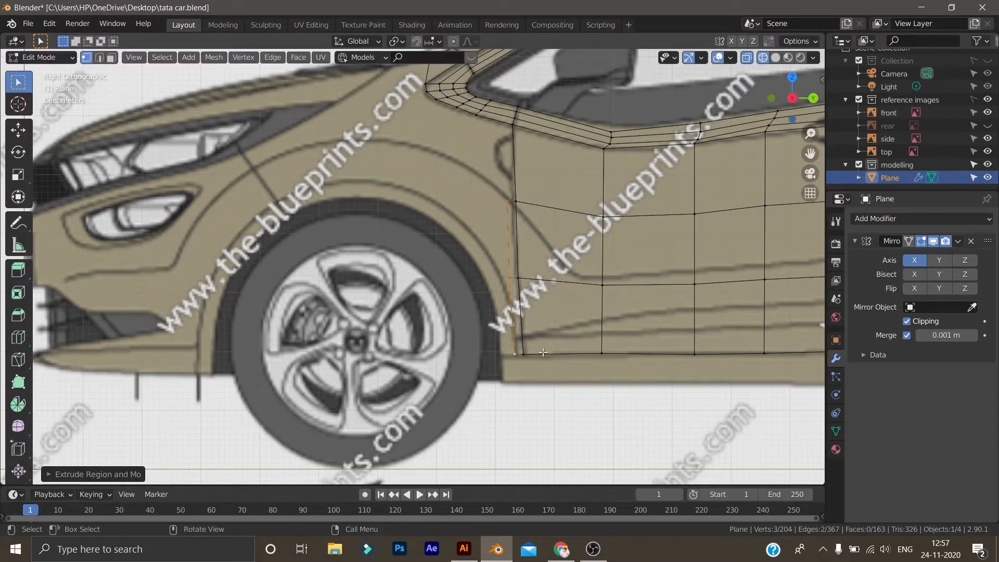
# Move the extruded edge's middle vertex onto the wheel-arch line and its upper vertex about 0.107 m forward and up to the fender crease
pyautogui.click(509, 277)
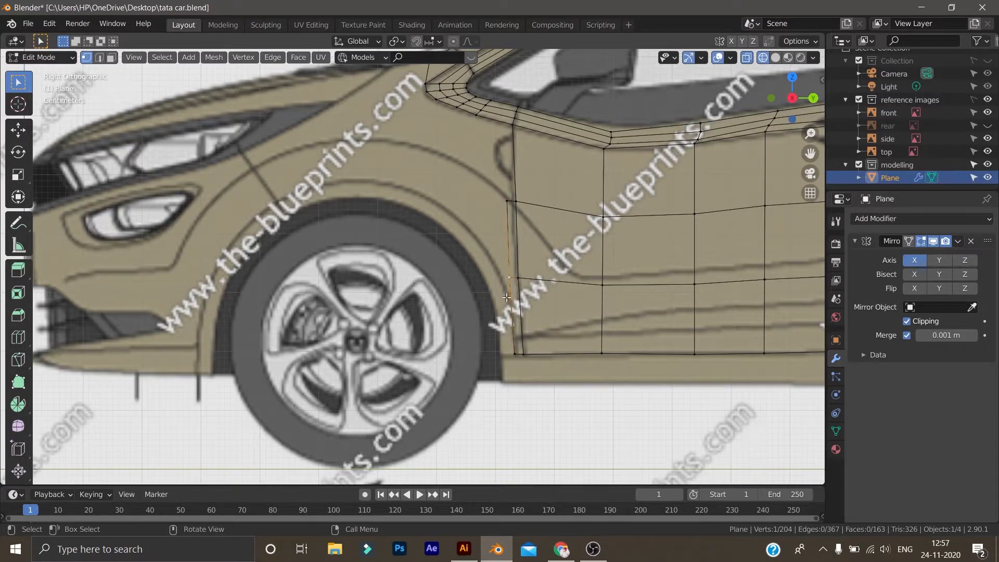
pyautogui.press('g')
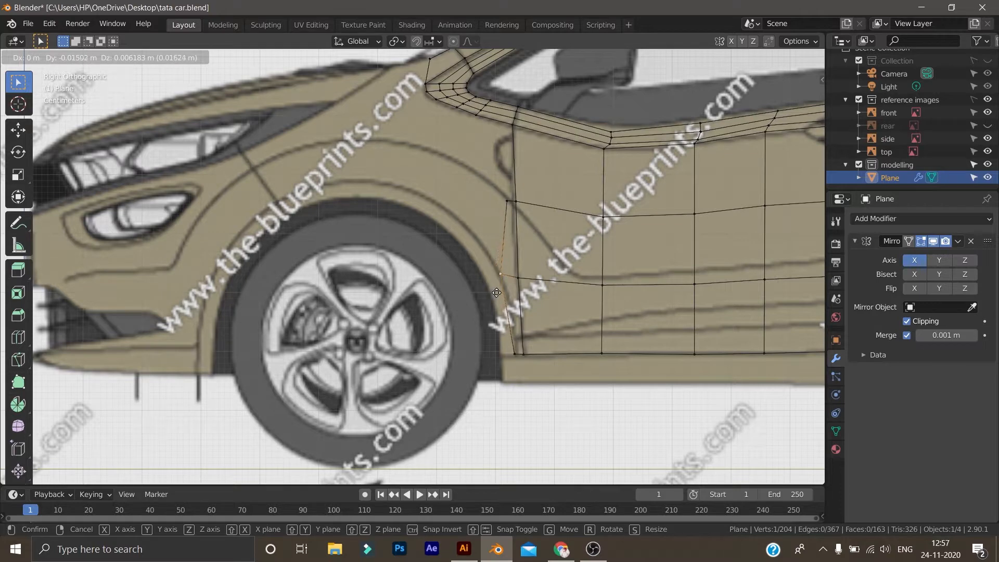
pyautogui.click(494, 293)
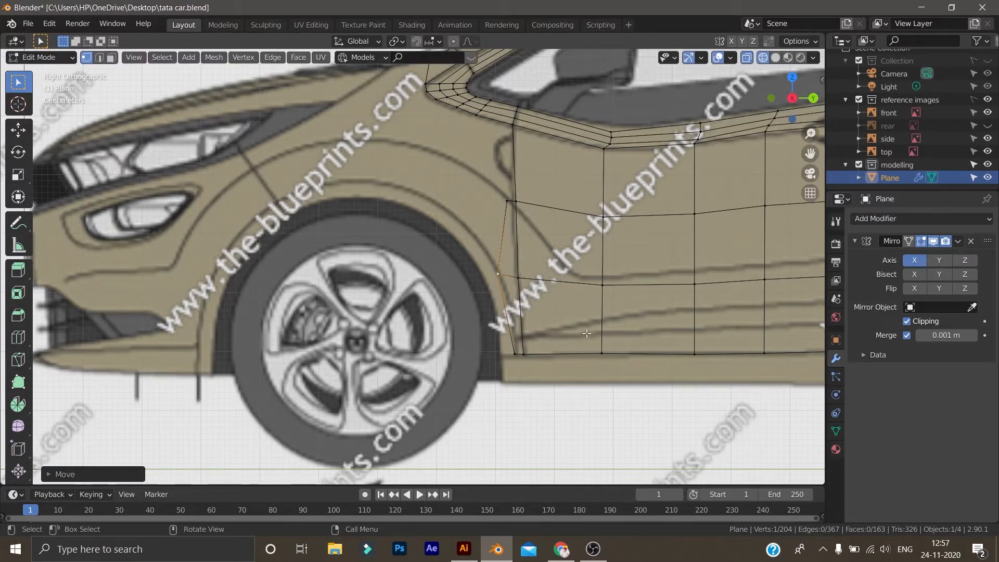
pyautogui.scroll(-5, 534, 340)
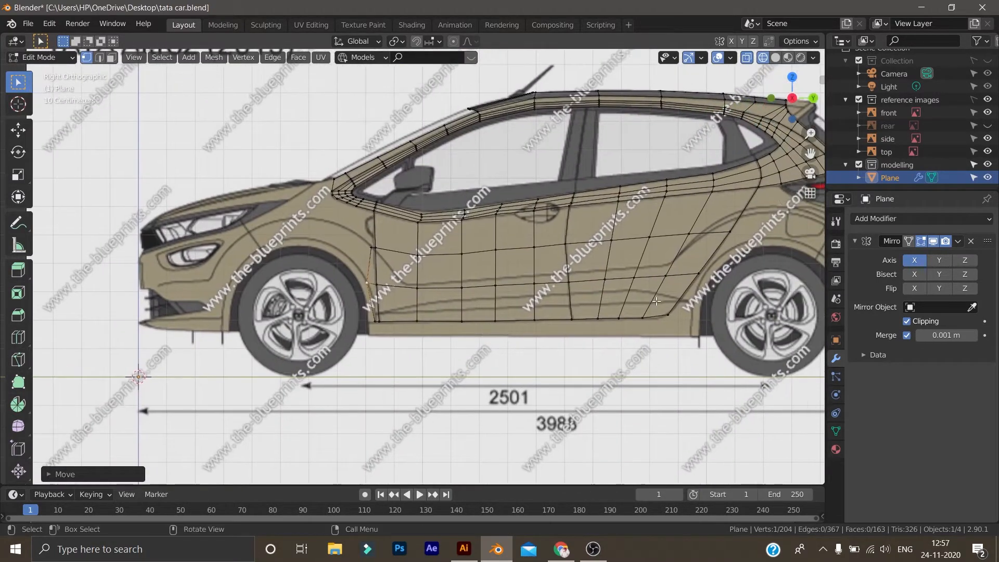
pyautogui.scroll(4, 368, 326)
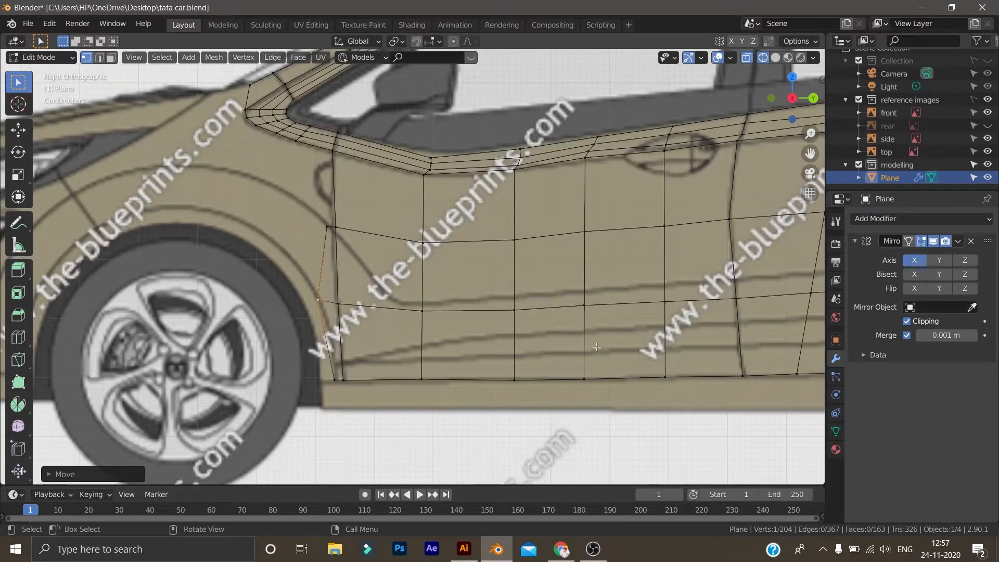
pyautogui.click(327, 227)
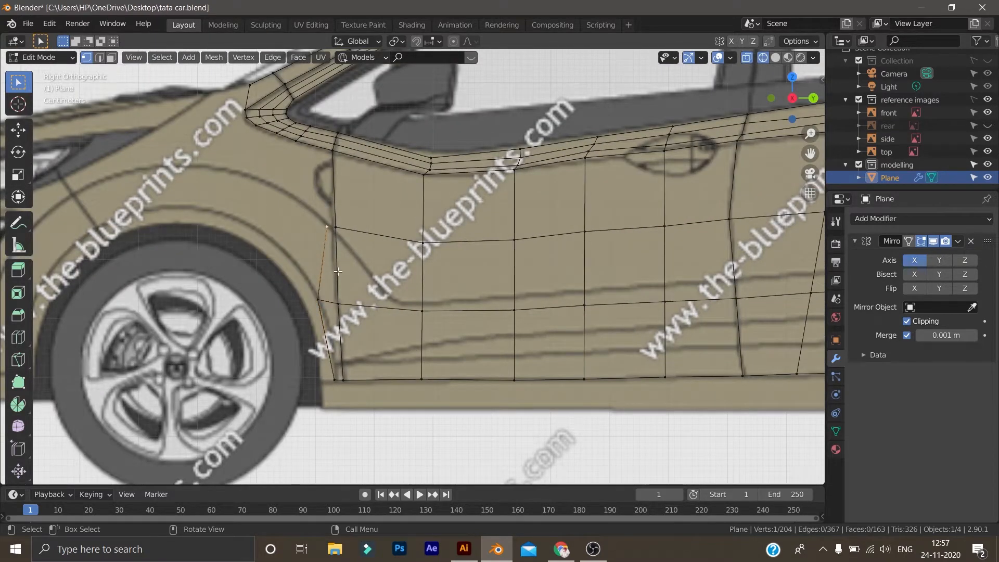
pyautogui.press('g')
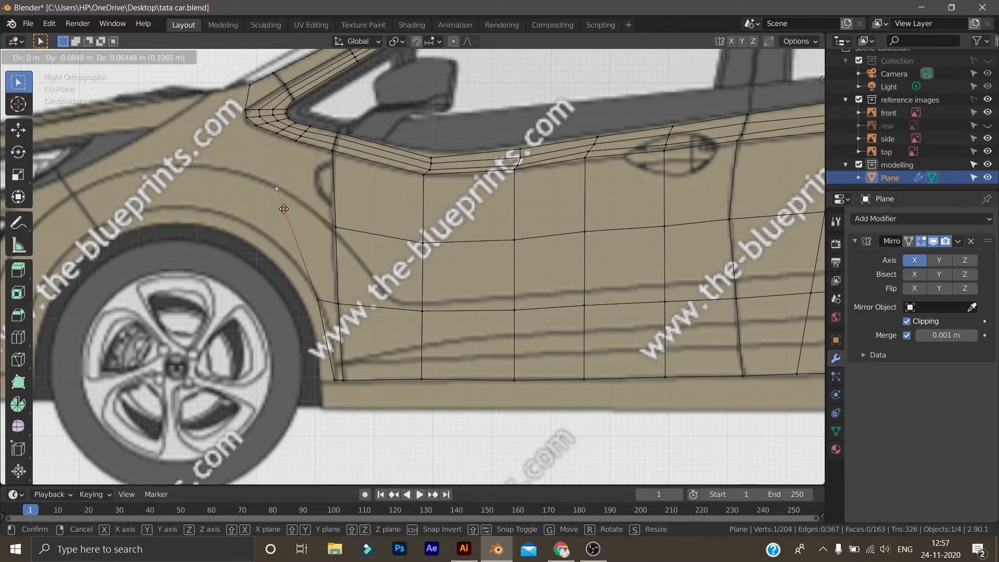
pyautogui.click(283, 209)
# Fill a face between the window frame's lower corner, the door's front edge and the raised fender vertex, and clear the selection
pyautogui.click(296, 141)
pyautogui.keyDown('shift'); pyautogui.click(333, 150); pyautogui.keyUp('shift')
pyautogui.keyDown('shift'); pyautogui.click(336, 227); pyautogui.keyUp('shift')
pyautogui.keyDown('shift'); pyautogui.click(275, 191); pyautogui.keyUp('shift')
pyautogui.press('f')
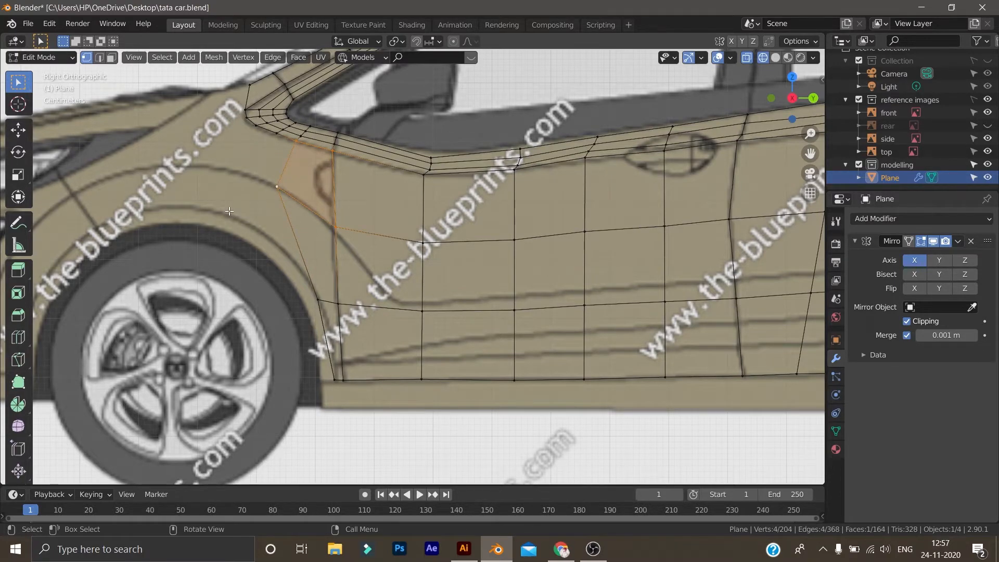
pyautogui.hotkey('alt', 'a')
# Move the upper fender vertex about 0.013 m outward along X to follow the car body's outline in the top view
pyautogui.scroll(-4, 229, 211)
pyautogui.moveTo(229, 211); pyautogui.dragTo(295, 243, button='middle')
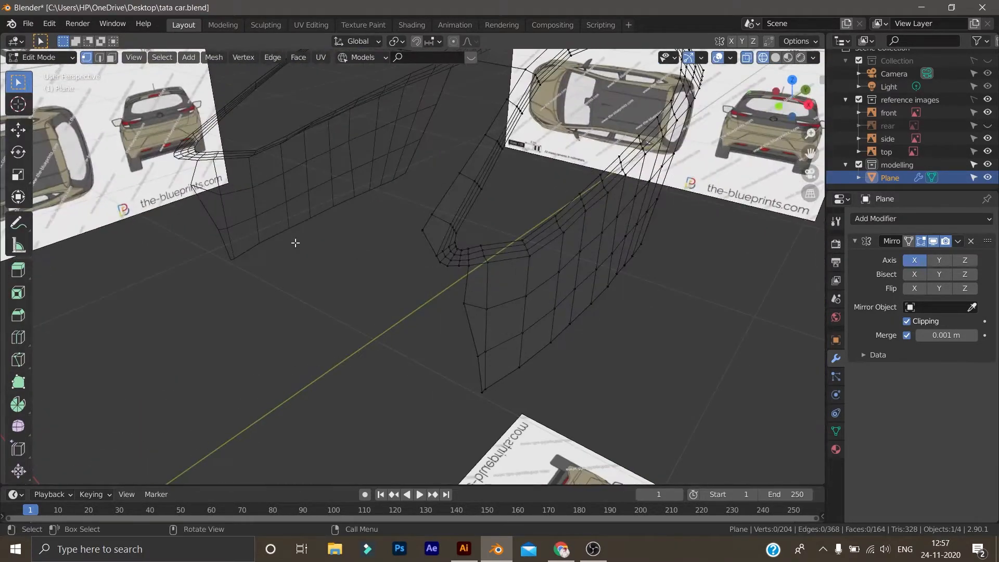
pyautogui.press('KP_7')
pyautogui.scroll(4, 295, 242)
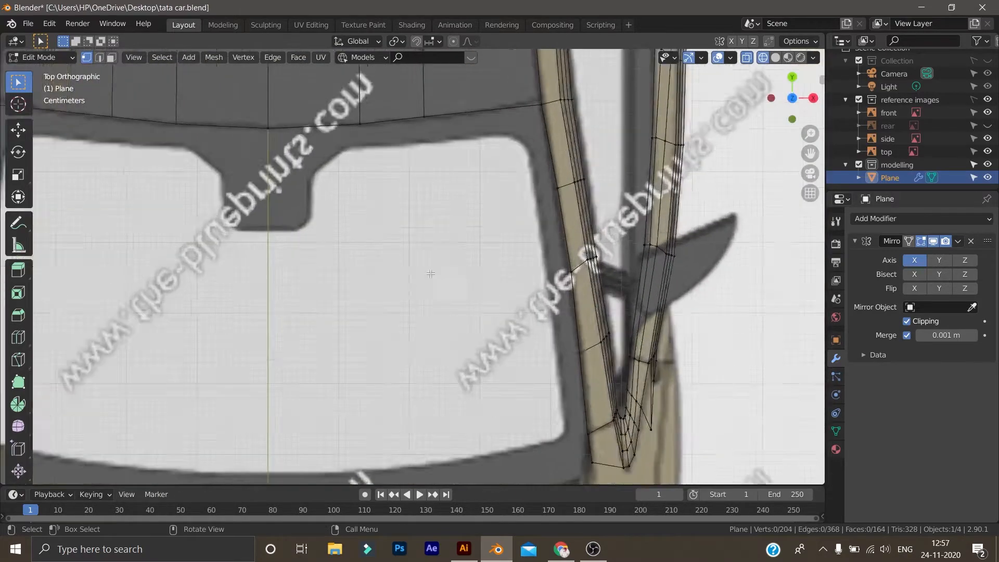
pyautogui.press('KP_3')
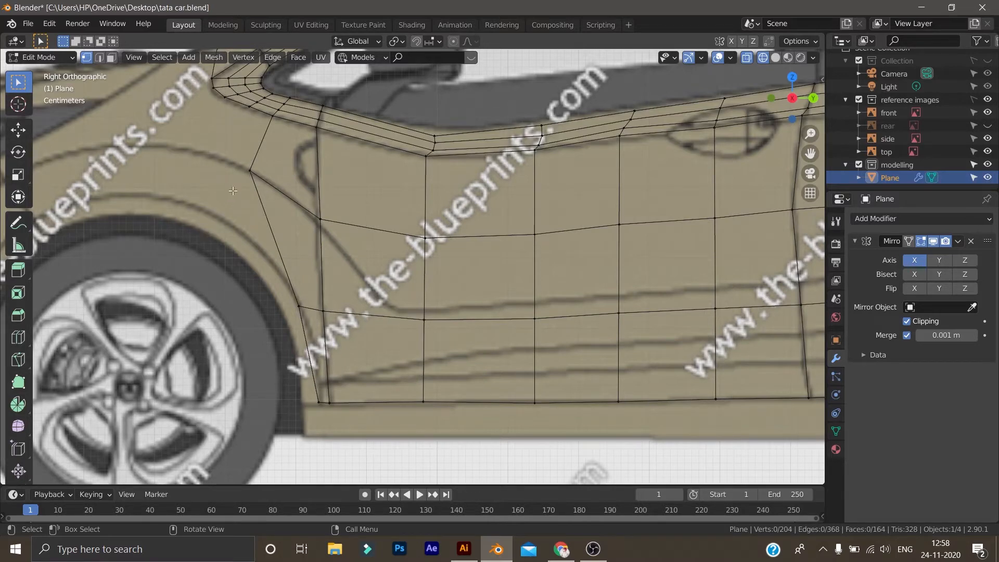
pyautogui.click(249, 173)
pyautogui.press('KP_7')
pyautogui.scroll(-3, 650, 286)
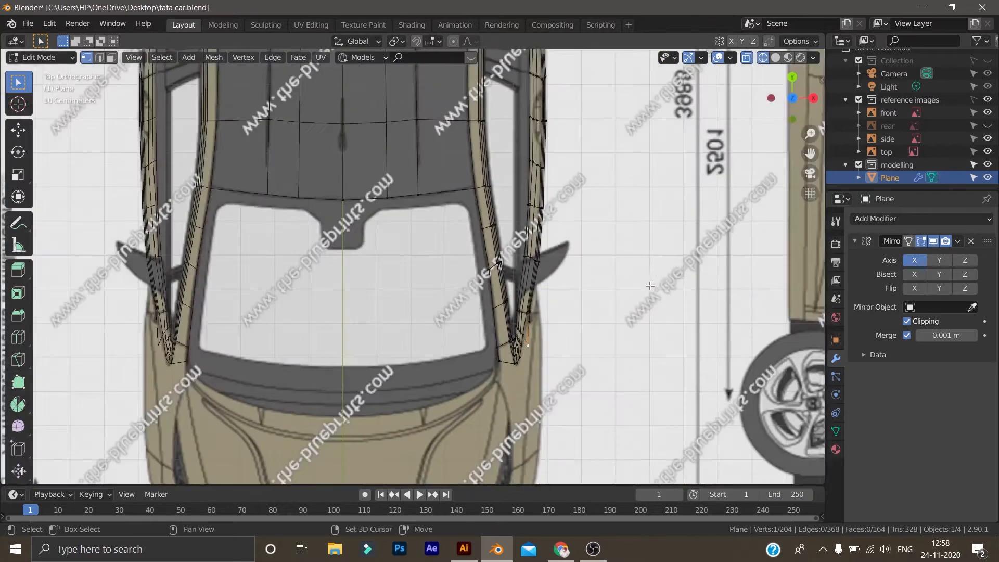
pyautogui.keyDown('shift'); pyautogui.moveTo(650, 286); pyautogui.dragTo(524, 205, button='middle'); pyautogui.keyUp('shift')
pyautogui.scroll(4, 507, 229)
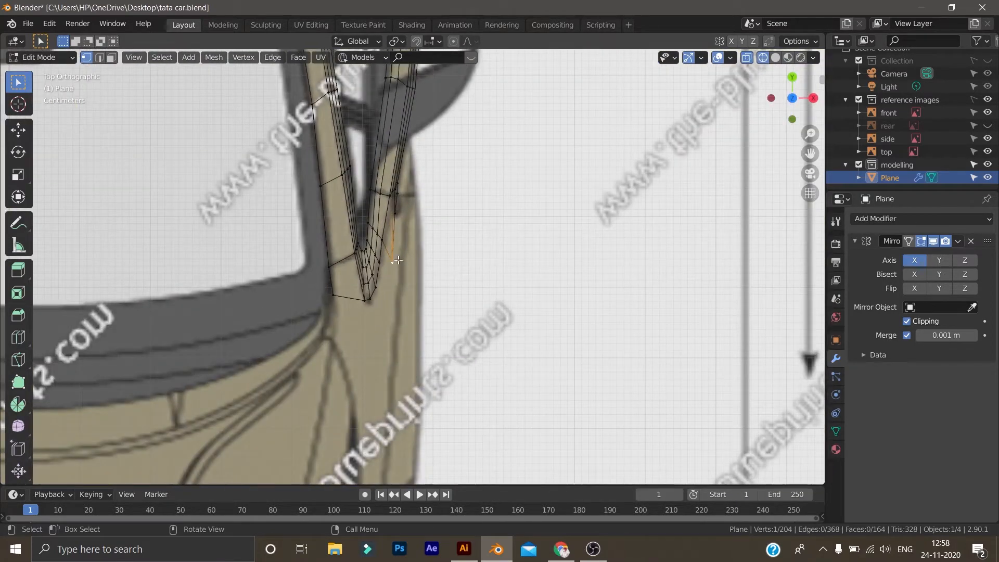
pyautogui.press('g')
pyautogui.press('x')
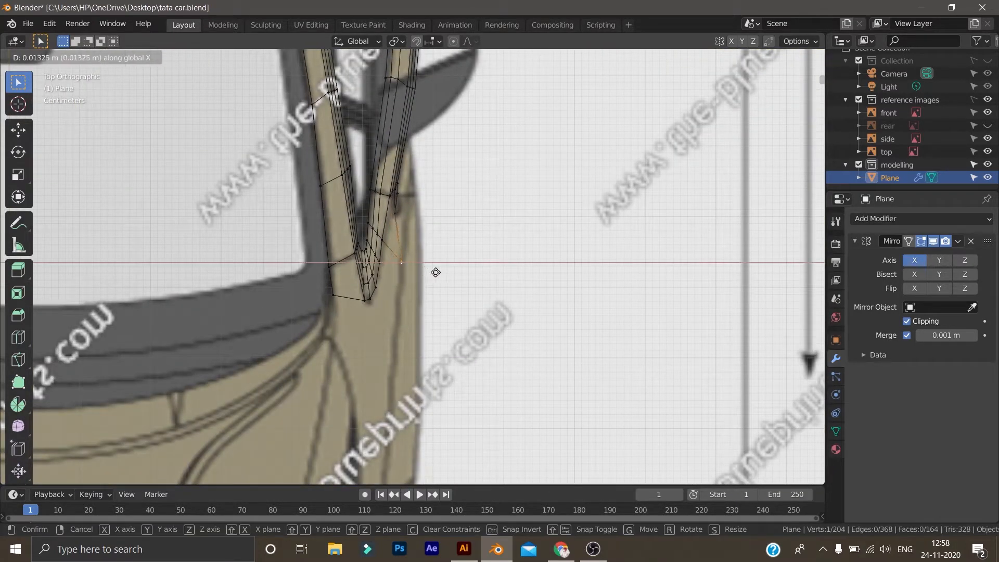
pyautogui.click(435, 271)
pyautogui.moveTo(435, 272); pyautogui.dragTo(451, 238, button='middle')
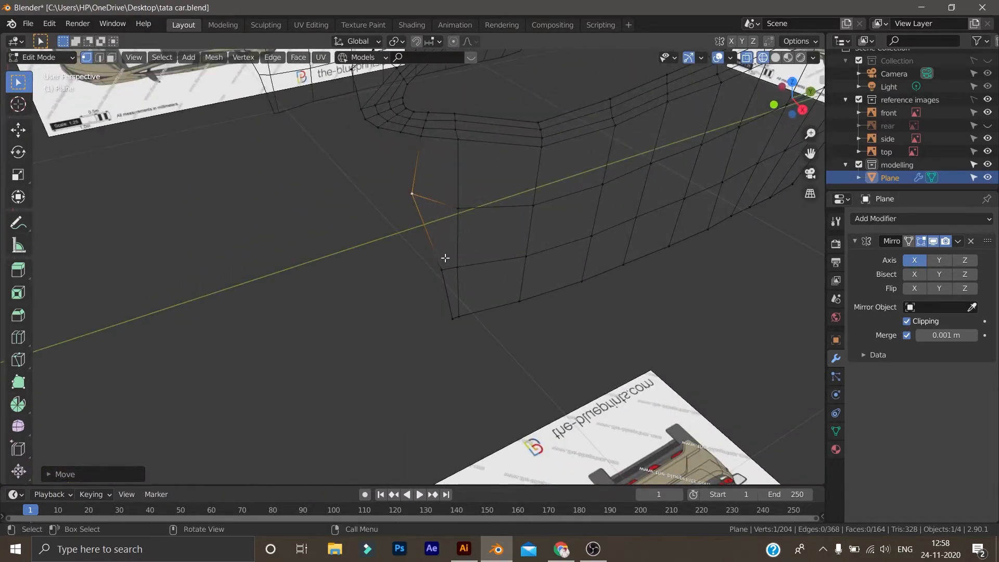
# Move the middle wheel-arch vertex about 0.026 m outward along X to match the body side in the top view
pyautogui.press('KP_3')
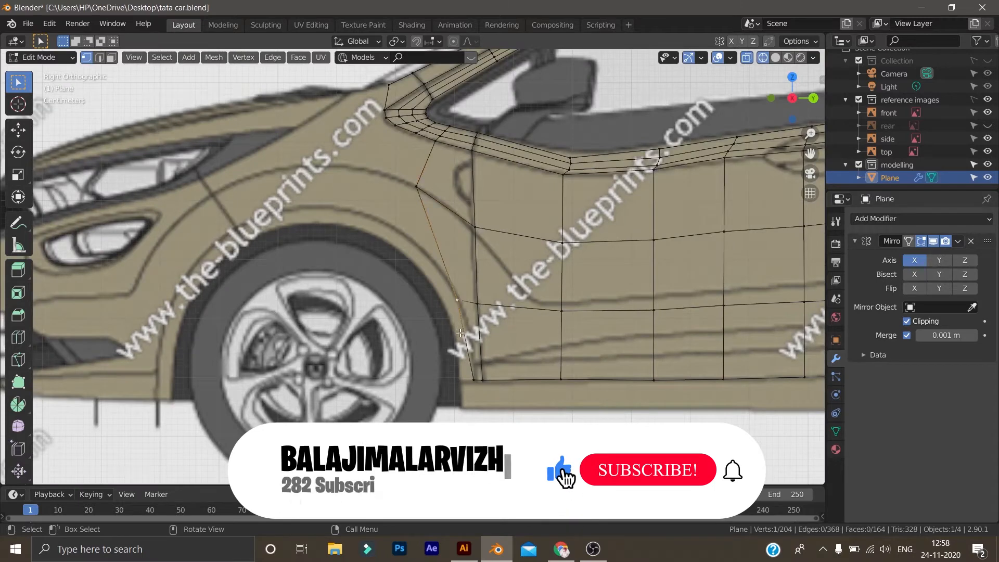
pyautogui.press('KP_7')
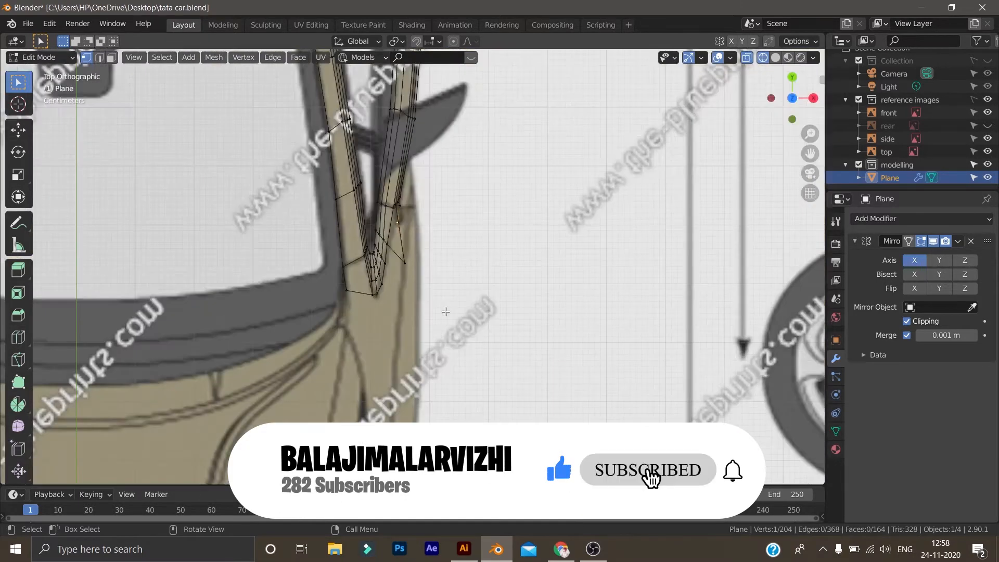
pyautogui.press('g')
pyautogui.press('x')
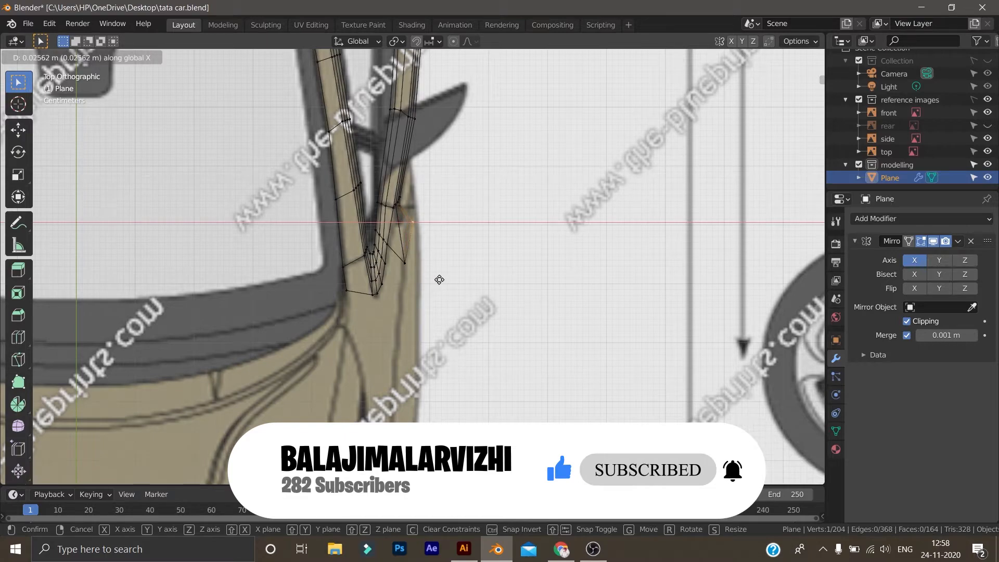
pyautogui.click(441, 280)
pyautogui.moveTo(440, 280); pyautogui.dragTo(399, 179, button='middle')
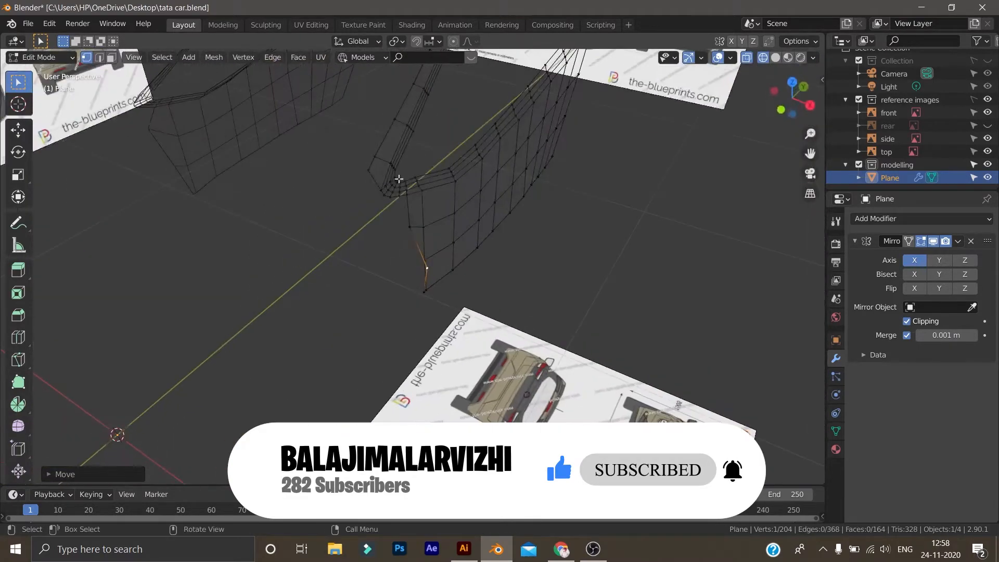
# Move the bottom vertex of the wheel-arch edge about 0.023 m outward along X in the top view
pyautogui.press('KP_3')
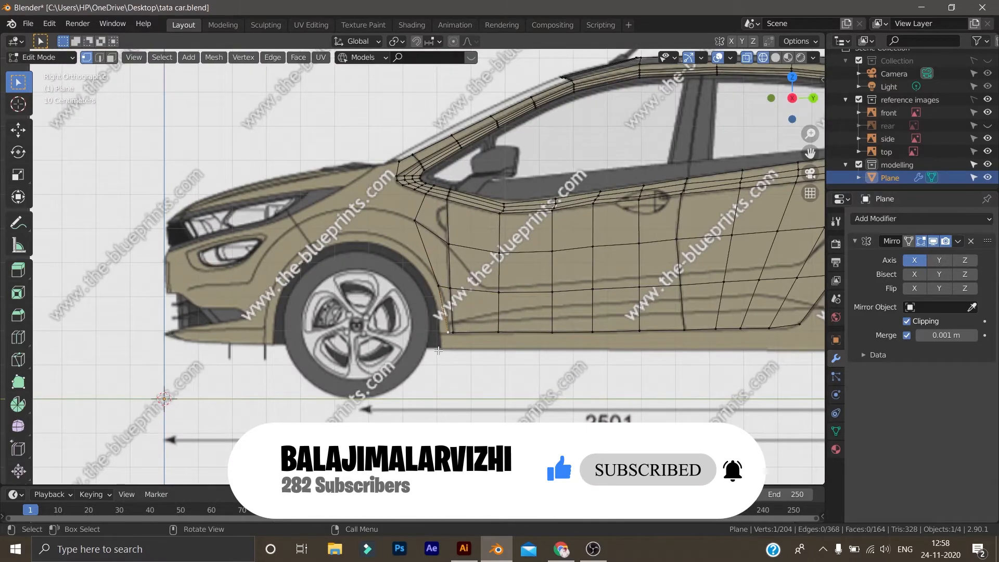
pyautogui.moveTo(444, 335); pyautogui.dragTo(438, 351, button='middle')
pyautogui.press('KP_7')
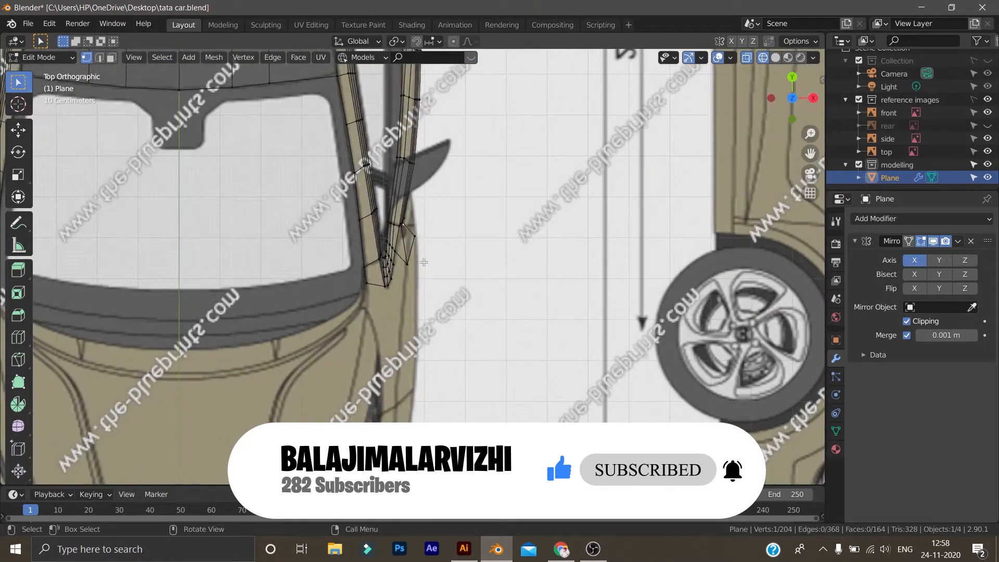
pyautogui.press('g')
pyautogui.press('x')
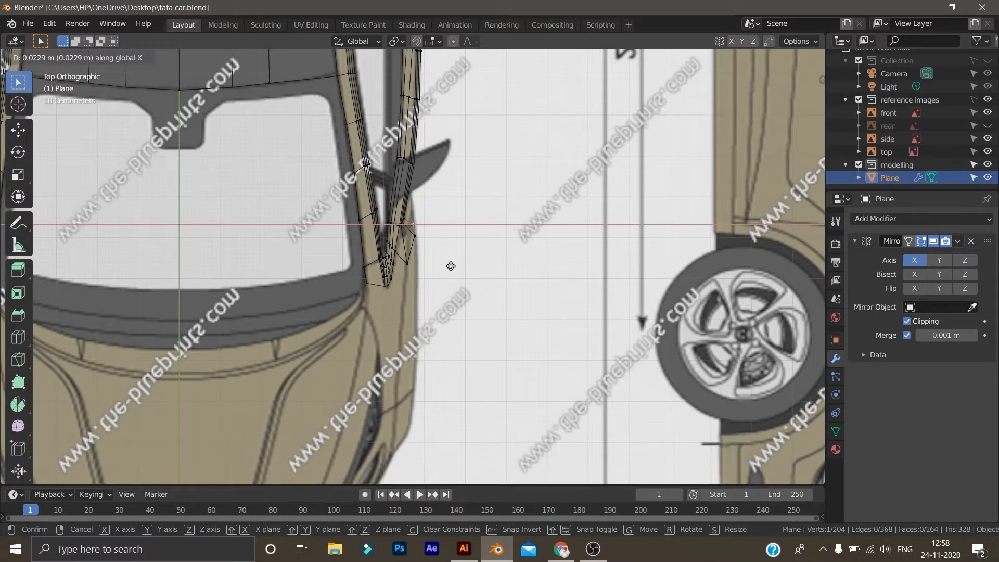
pyautogui.click(451, 267)
pyautogui.scroll(-3, 452, 267)
pyautogui.moveTo(452, 267); pyautogui.dragTo(427, 207, button='middle')
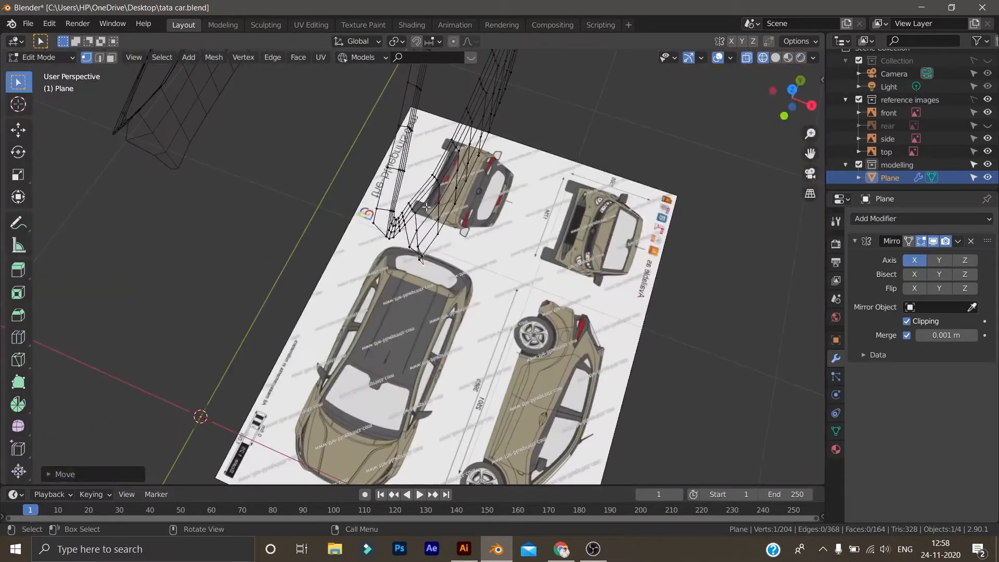
# Extrude the upper fender vertex about 0.043 m forward along the crease line above the front wheel in the side view
pyautogui.press('KP_3')
pyautogui.scroll(2, 436, 252)
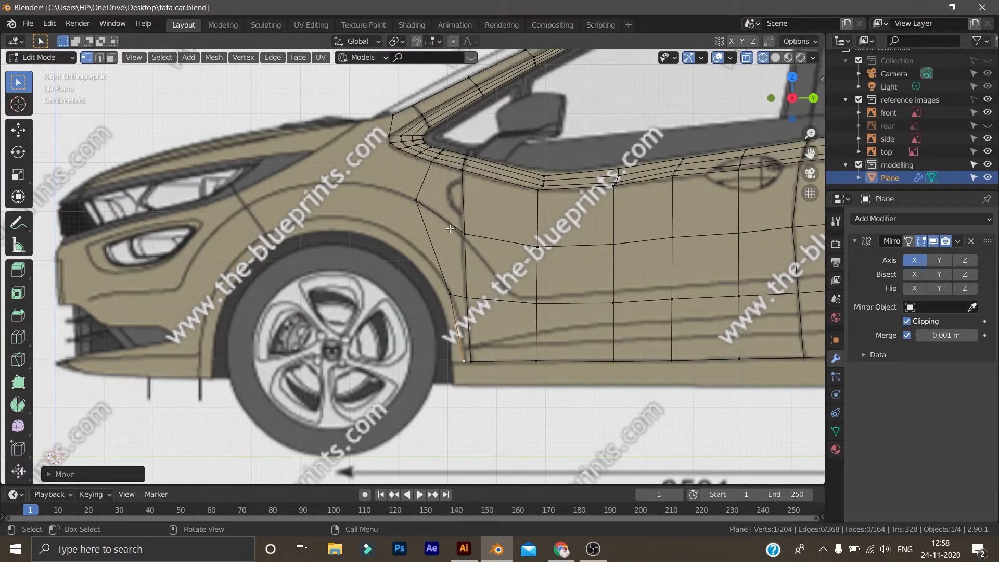
pyautogui.click(417, 207)
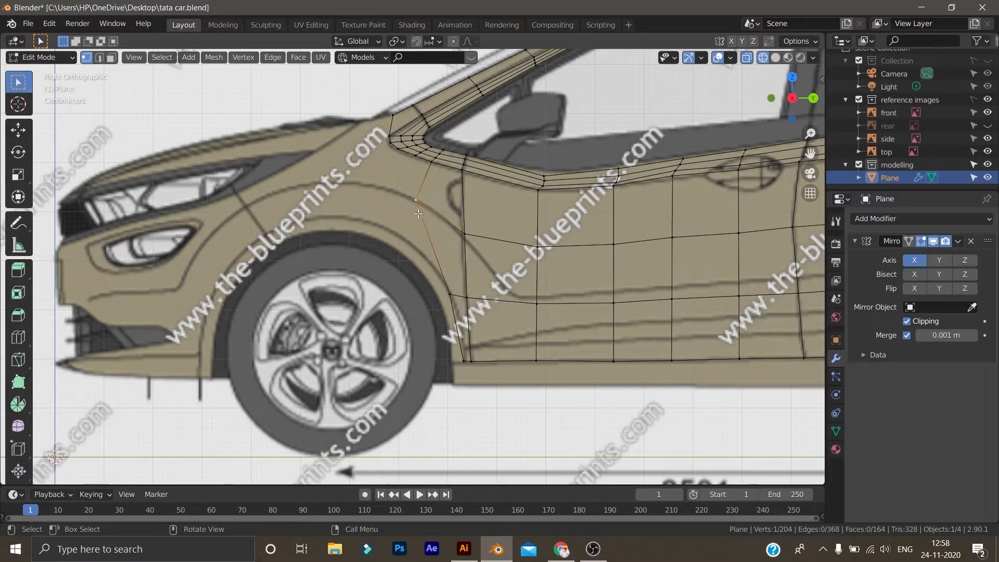
pyautogui.press('e')
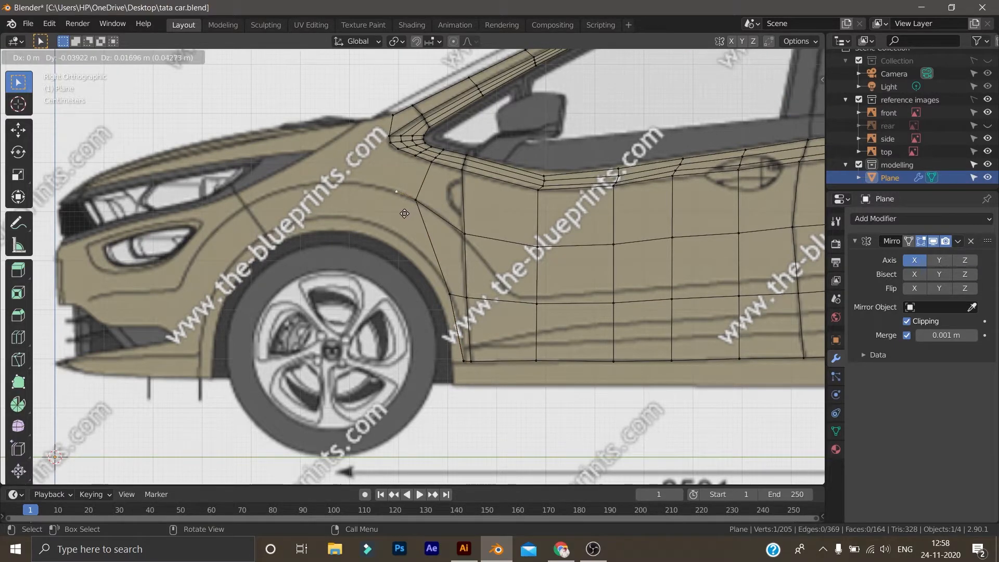
pyautogui.click(405, 213)
# Fill a face between the window frame's two lower corner vertices and the two fender crease vertices
pyautogui.click(417, 158)
pyautogui.keyDown('shift'); pyautogui.click(430, 163); pyautogui.keyUp('shift')
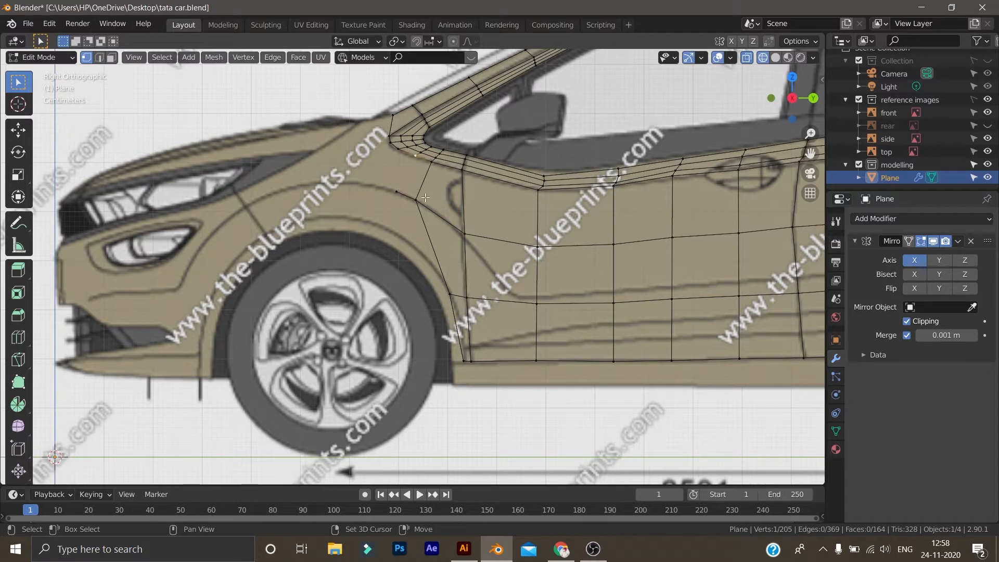
pyautogui.keyDown('shift'); pyautogui.click(414, 199); pyautogui.keyUp('shift')
pyautogui.keyDown('shift'); pyautogui.click(397, 192); pyautogui.keyUp('shift')
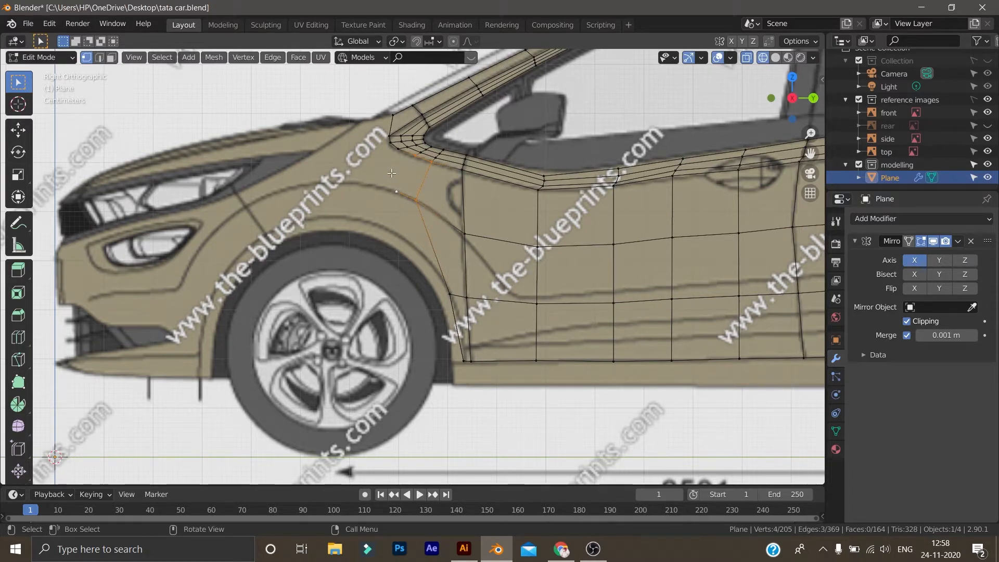
# Extrude the foremost fender vertex a short distance further forward along the crease line
pyautogui.click(396, 192)
pyautogui.press('e')
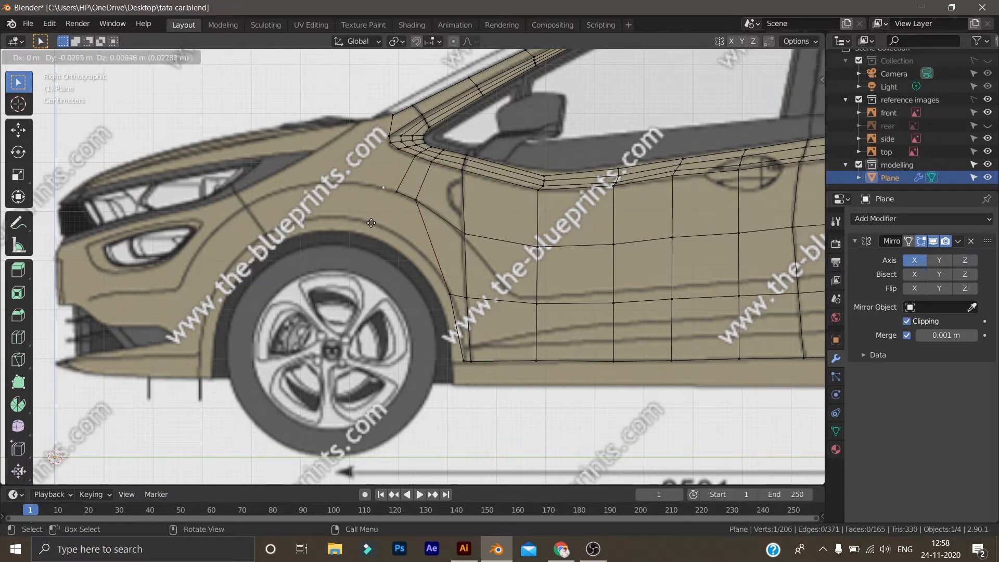
pyautogui.click(368, 221)
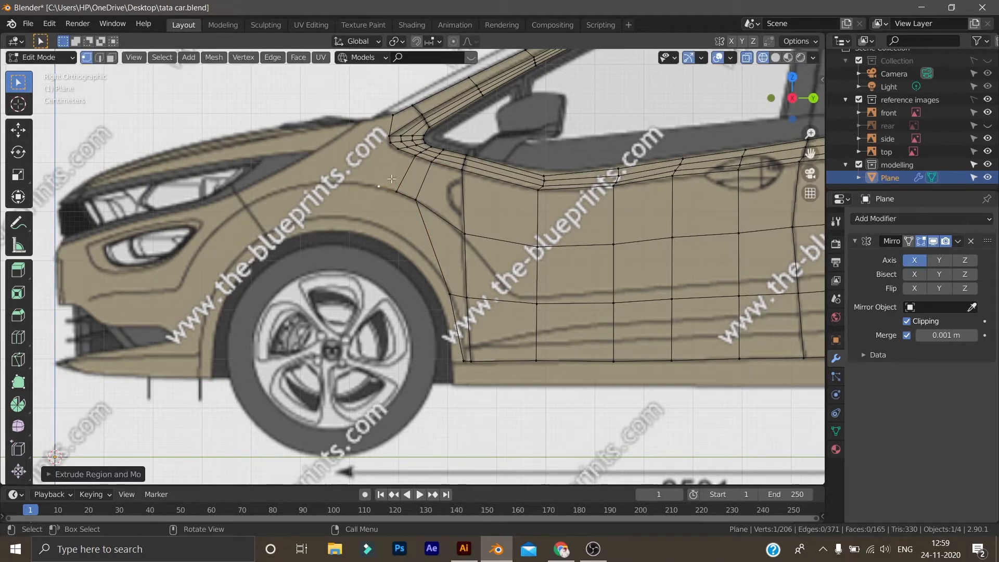
# Fill a face between the window frame's front lower corner vertices and the two foremost fender crease vertices
pyautogui.keyDown('shift'); pyautogui.click(399, 155); pyautogui.keyUp('shift')
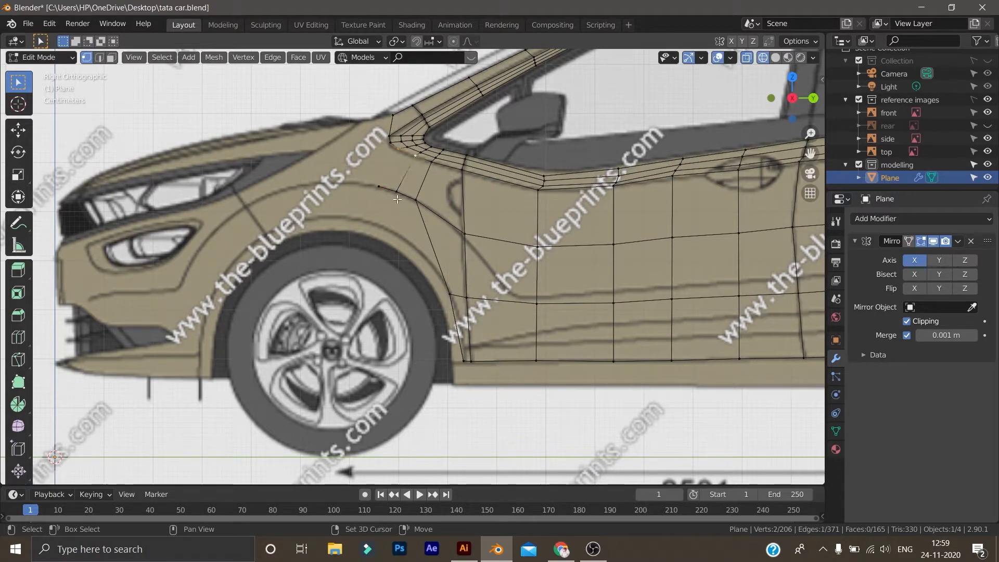
pyautogui.keyDown('ctrl'); pyautogui.click(380, 186); pyautogui.keyUp('ctrl')
pyautogui.click(387, 145)
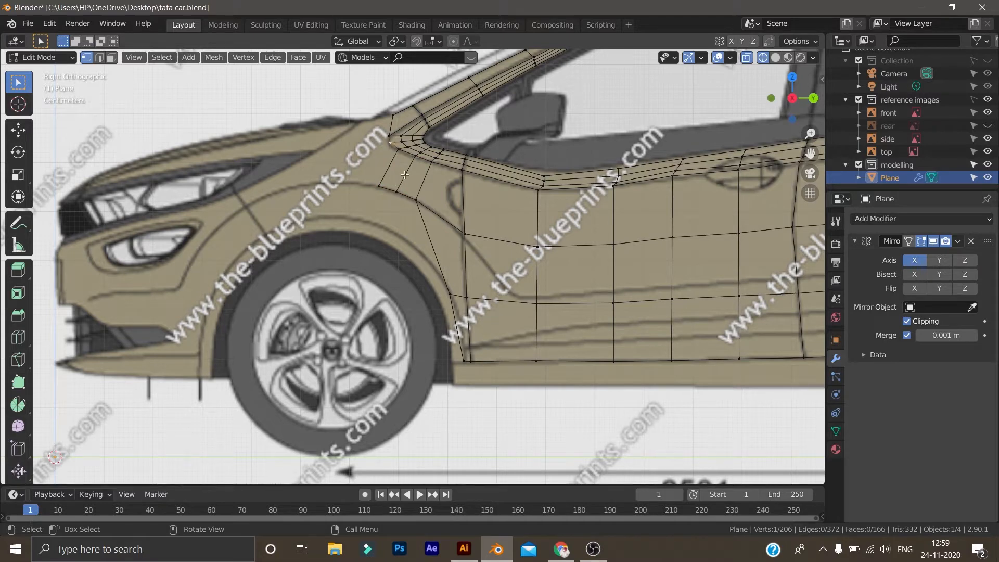
pyautogui.press('r')
pyautogui.click(382, 167)
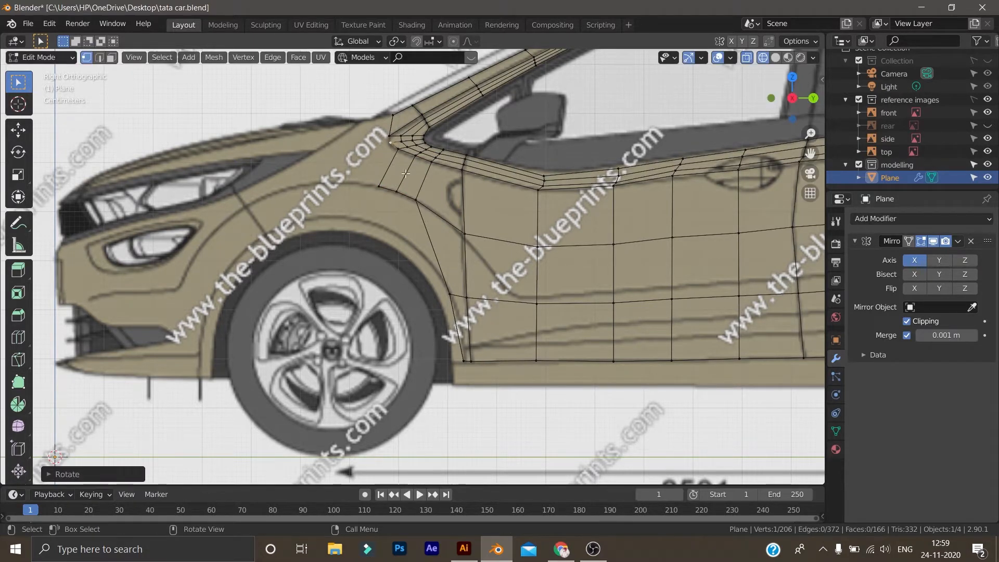
pyautogui.hotkey('ctrl', 'r')
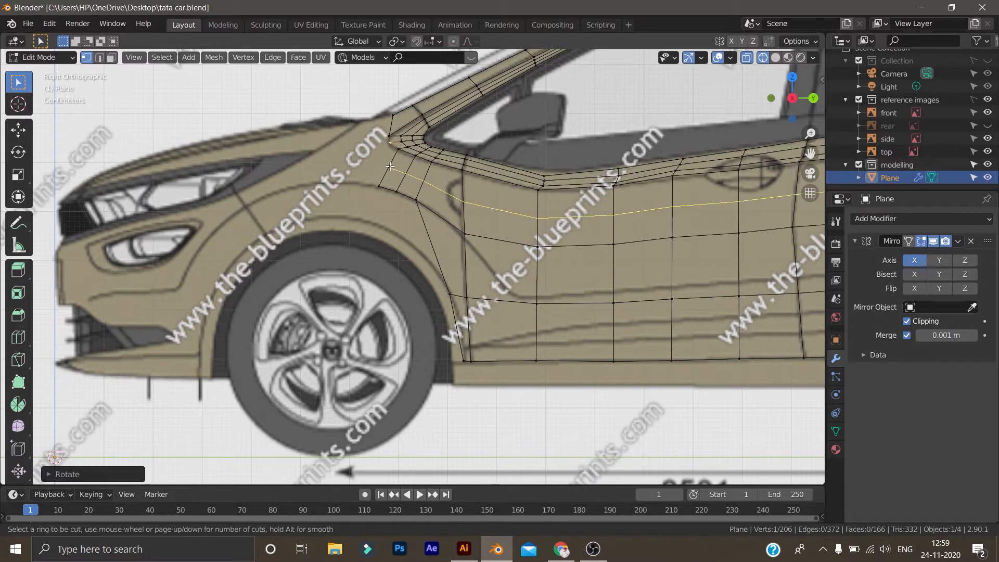
pyautogui.press('Escape')
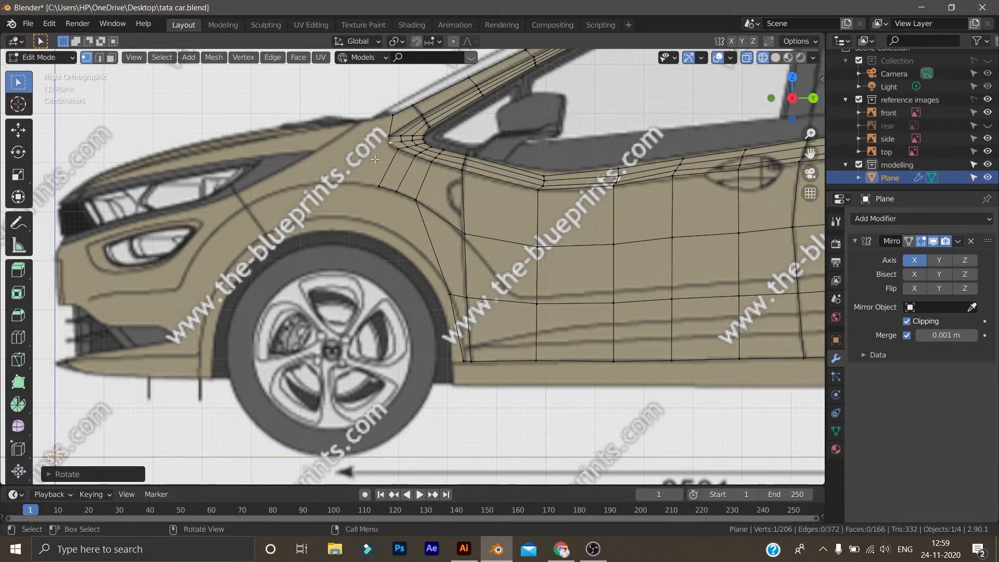
pyautogui.keyDown('shift'); pyautogui.click(378, 187); pyautogui.keyUp('shift')
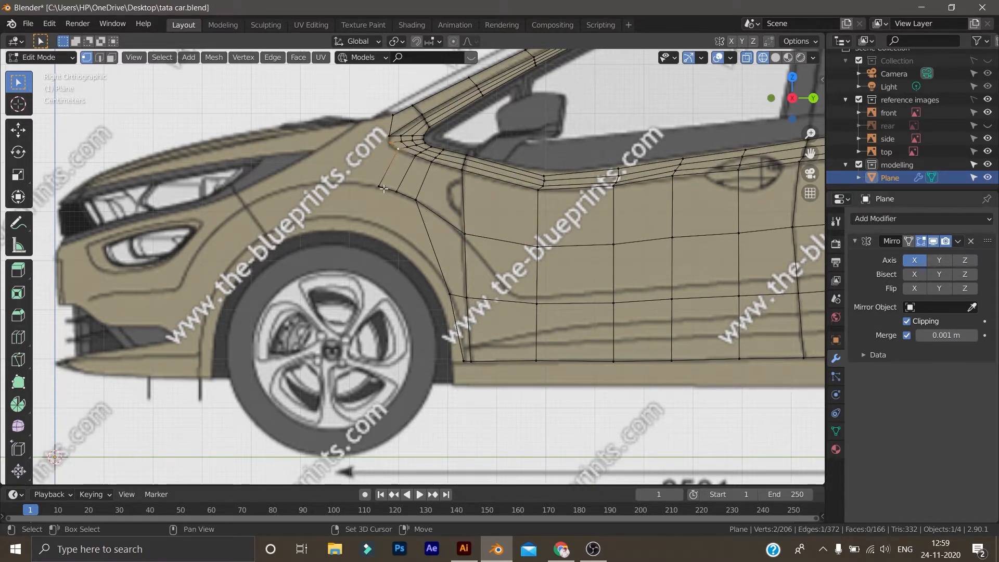
pyautogui.hotkey('alt', 'a')
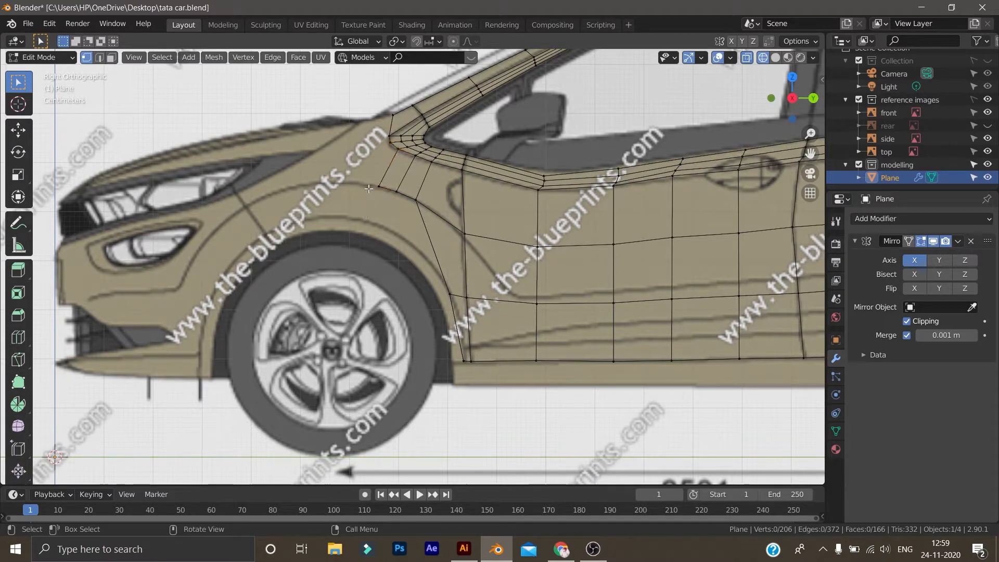
# Extrude the foremost fender vertex a short distance forward along the crease line and fill the face up to the window frame's front corner
pyautogui.click(377, 209)
pyautogui.press('e')
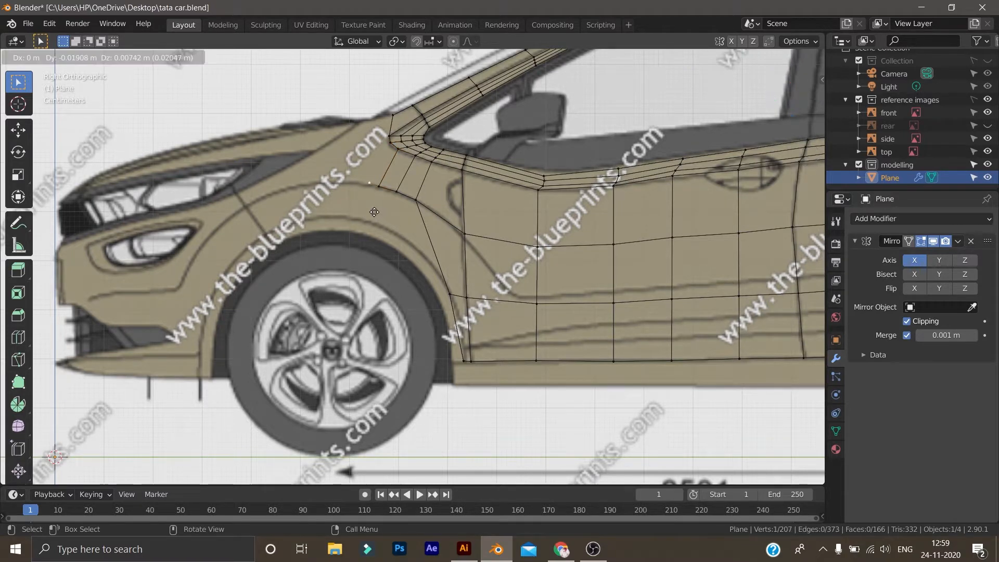
pyautogui.click(368, 212)
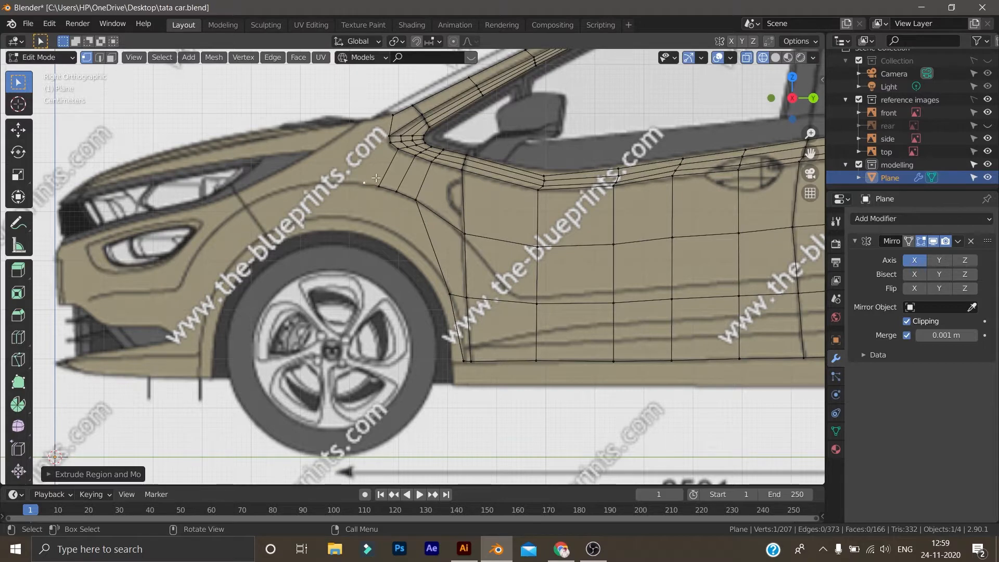
pyautogui.keyDown('shift'); pyautogui.click(390, 144); pyautogui.keyUp('shift')
pyautogui.keyDown('shift'); pyautogui.click(397, 151); pyautogui.keyUp('shift')
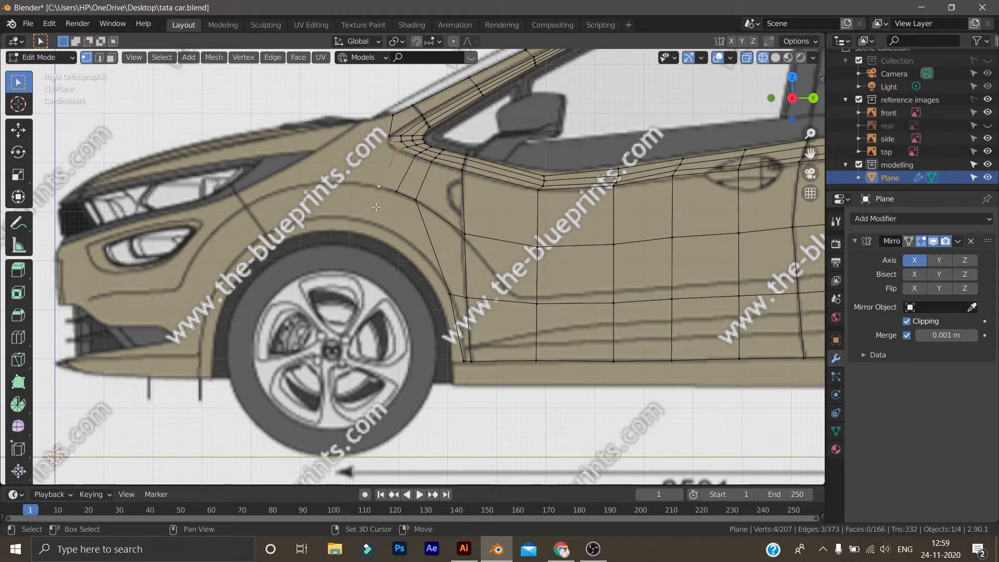
pyautogui.hotkey('alt', 'a')
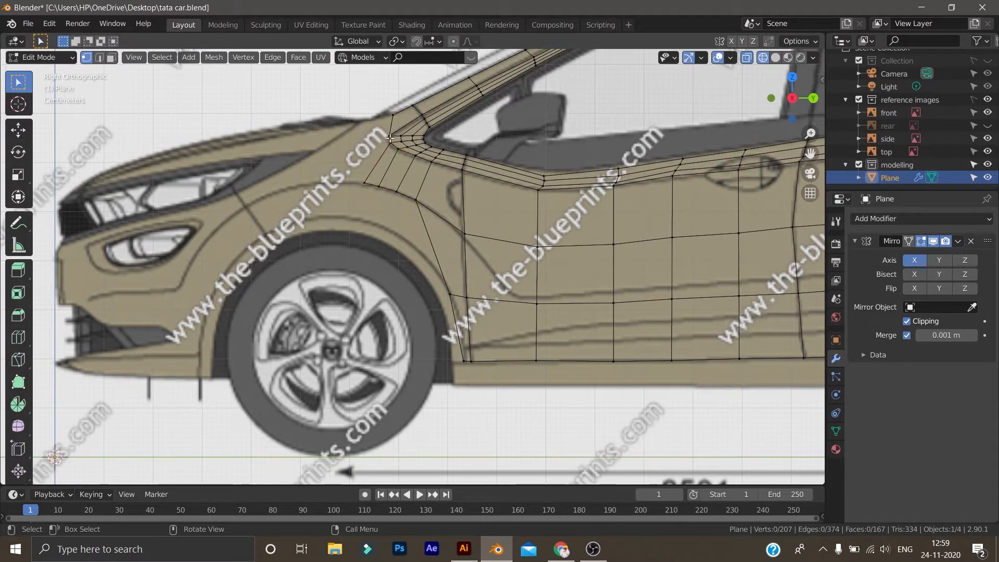
# Move the foremost fender crease vertex about 0.009 m forward in the side view
pyautogui.click(363, 185)
pyautogui.press('g')
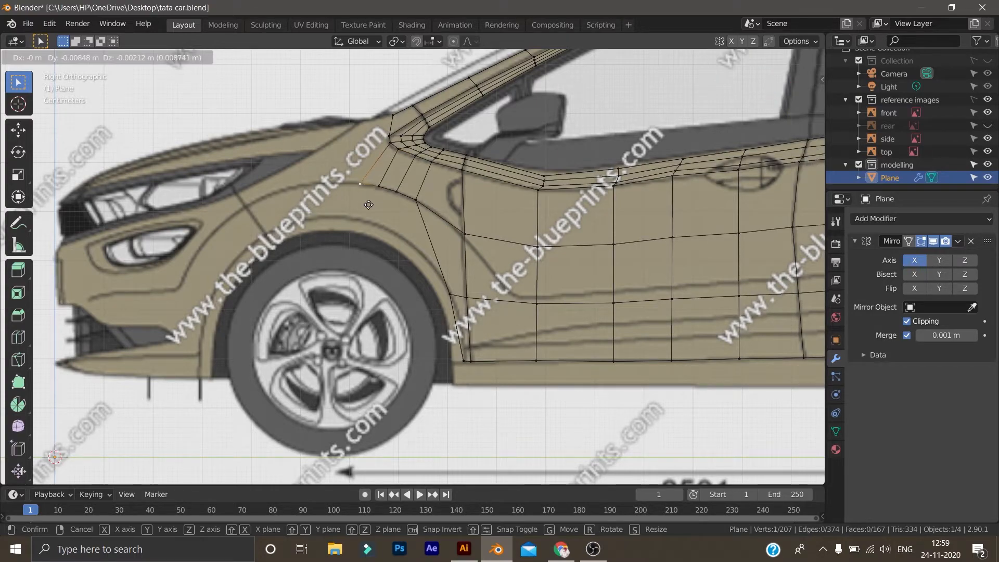
pyautogui.click(367, 204)
# Move the foremost fender crease vertex slightly inward along X in the top view
pyautogui.moveTo(368, 204); pyautogui.dragTo(369, 206, button='middle')
pyautogui.press('KP_7')
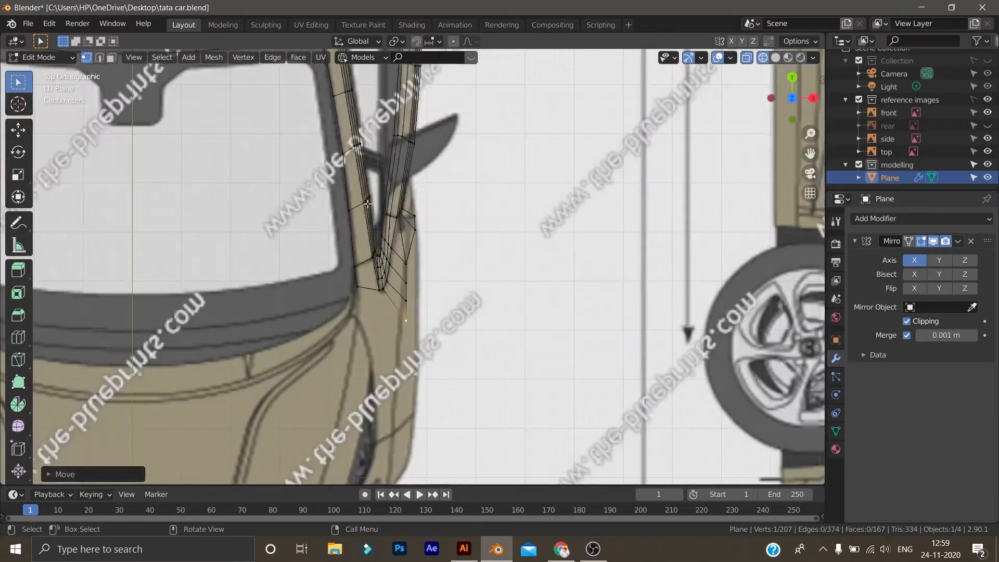
pyautogui.scroll(3, 424, 329)
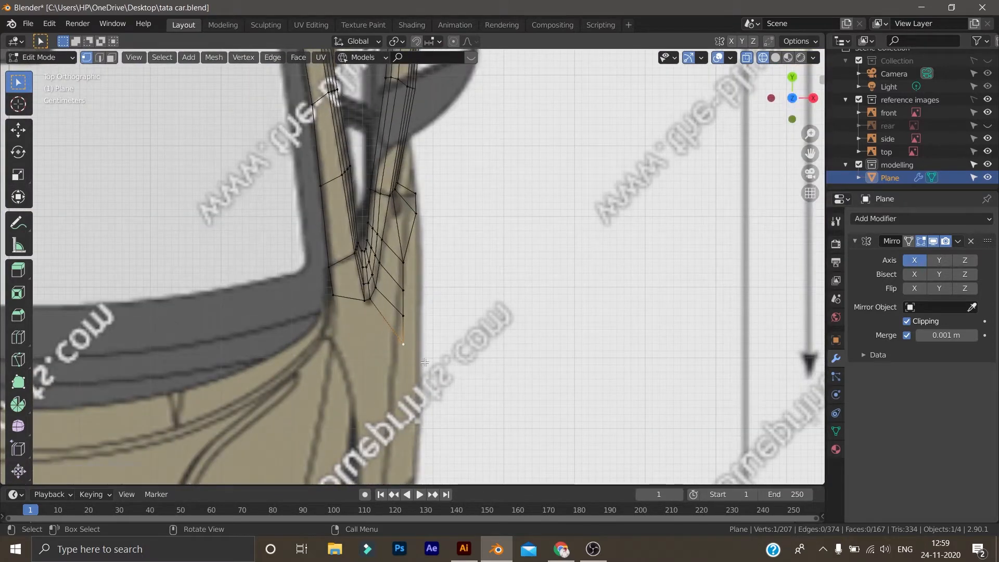
pyautogui.press('g')
pyautogui.press('x')
pyautogui.click(435, 353)
# Move the next two fender crease vertices inward along X in the top view, the rear one by about 0.007 m
pyautogui.click(406, 318)
pyautogui.press('g')
pyautogui.press('x')
pyautogui.click(448, 323)
pyautogui.click(401, 290)
pyautogui.press('g')
pyautogui.press('x')
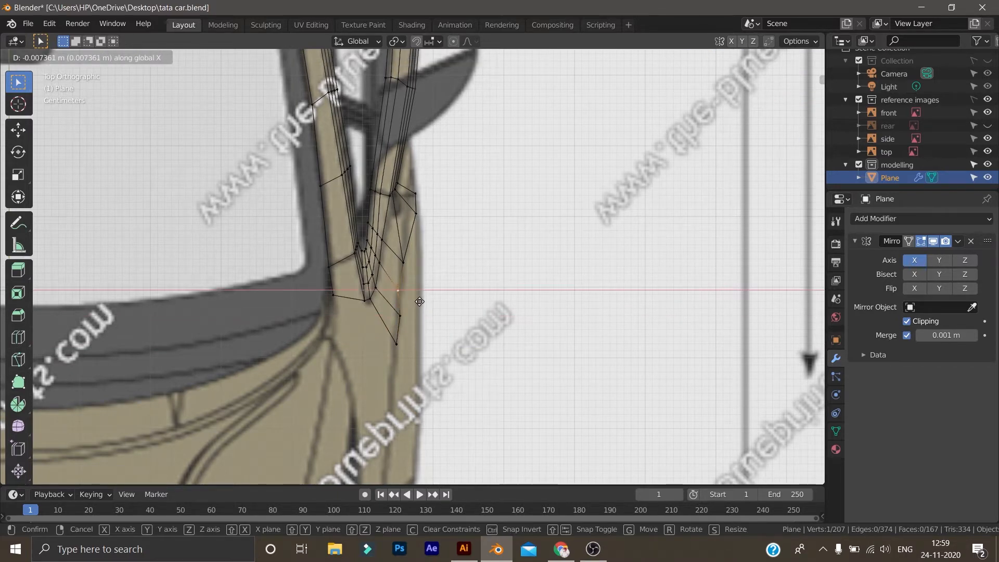
pyautogui.click(419, 299)
# Try to extrude the window frame's front corner vertex to the headlight and the foremost crease vertex forward in the side view
pyautogui.scroll(-3, 532, 290)
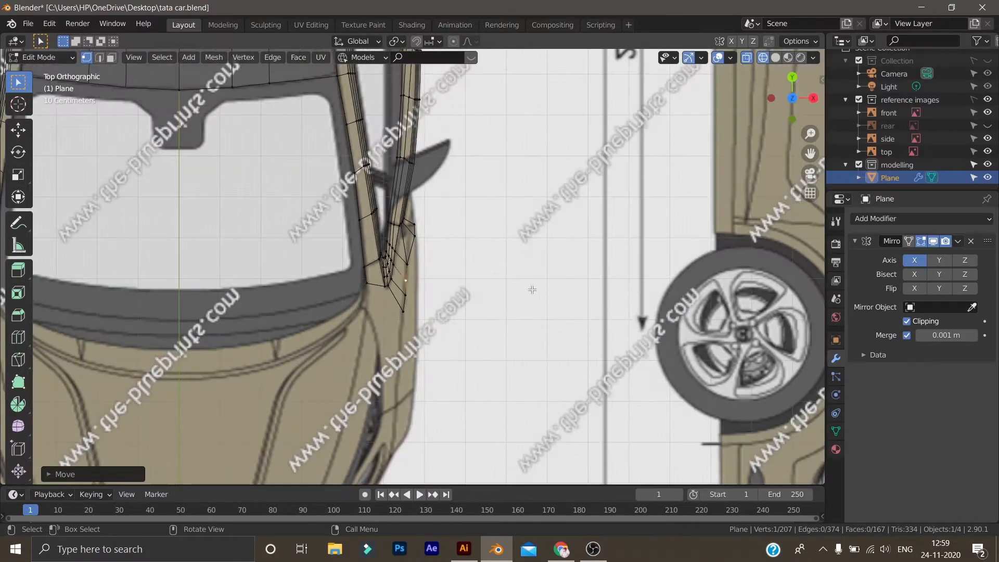
pyautogui.moveTo(510, 280); pyautogui.dragTo(345, 198, button='middle')
pyautogui.scroll(5, 374, 216)
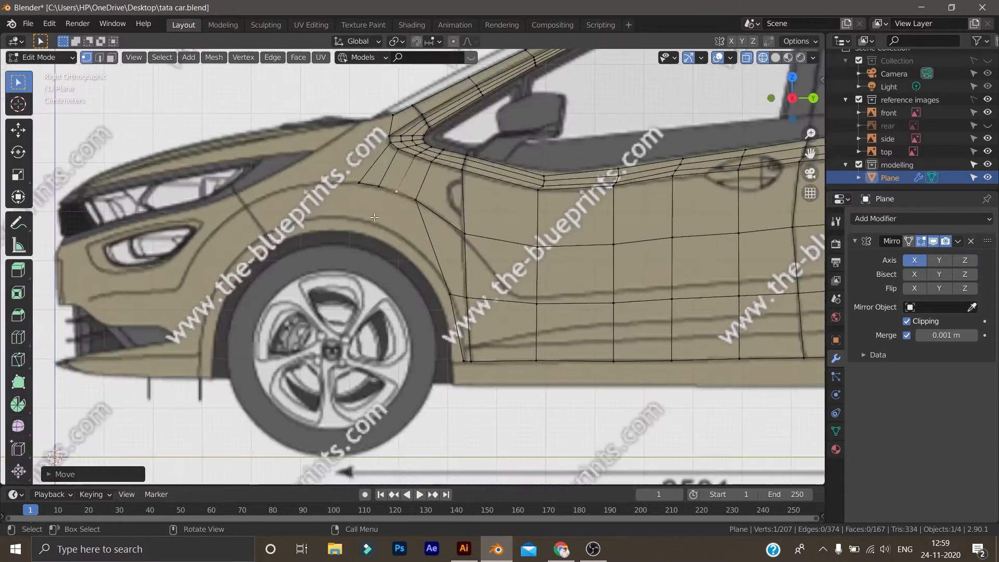
pyautogui.click(387, 137)
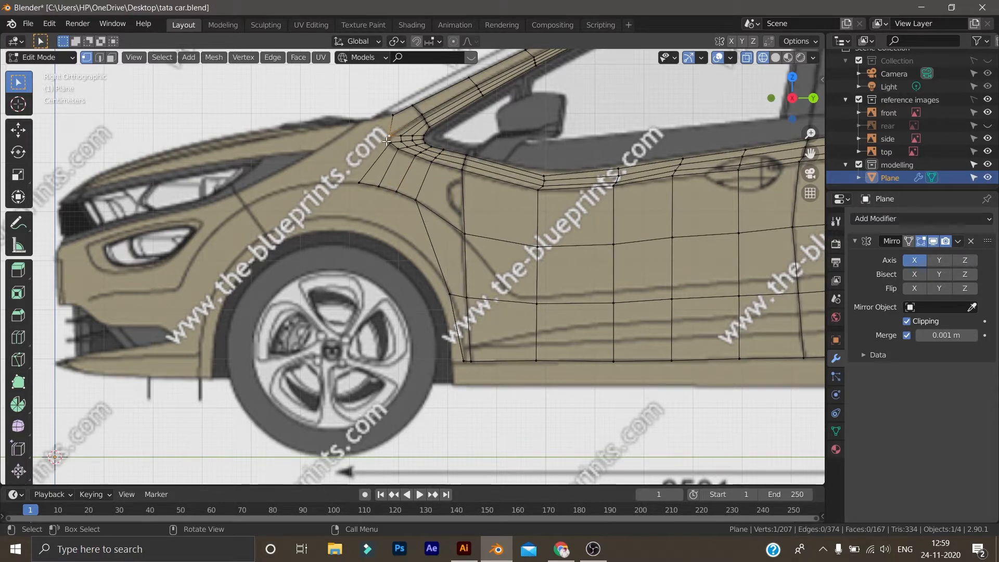
pyautogui.press('e')
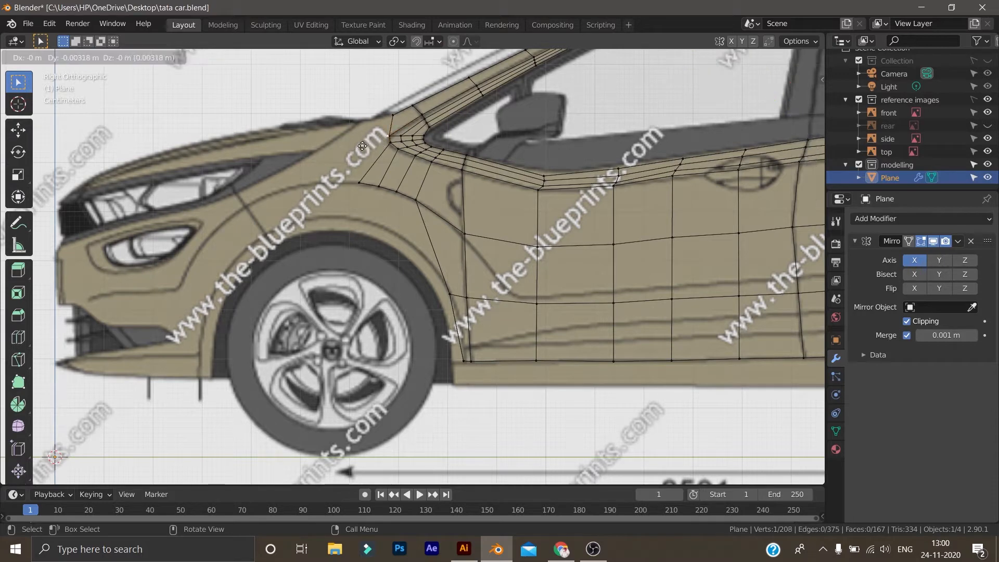
pyautogui.click(302, 159)
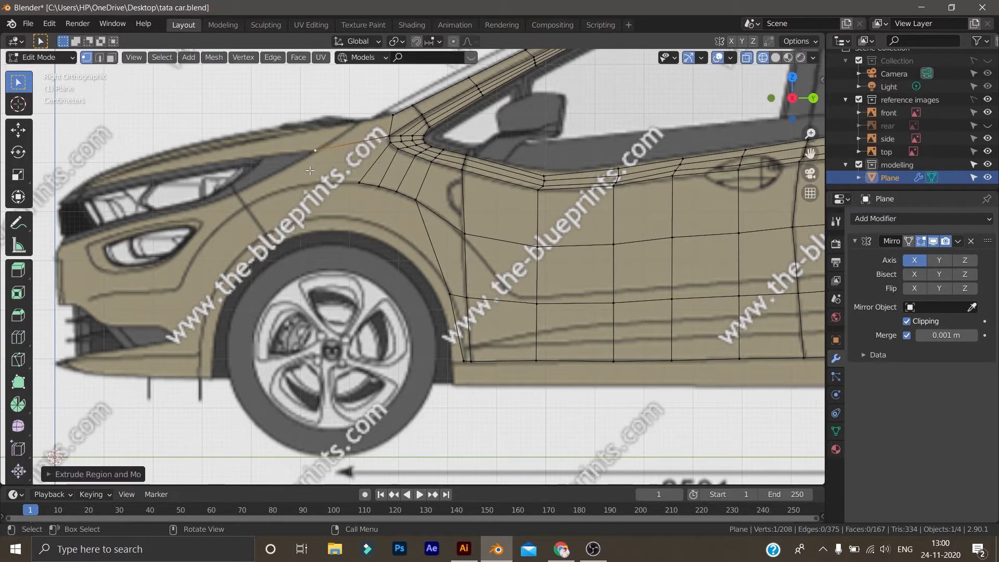
pyautogui.click(358, 183)
pyautogui.press('e')
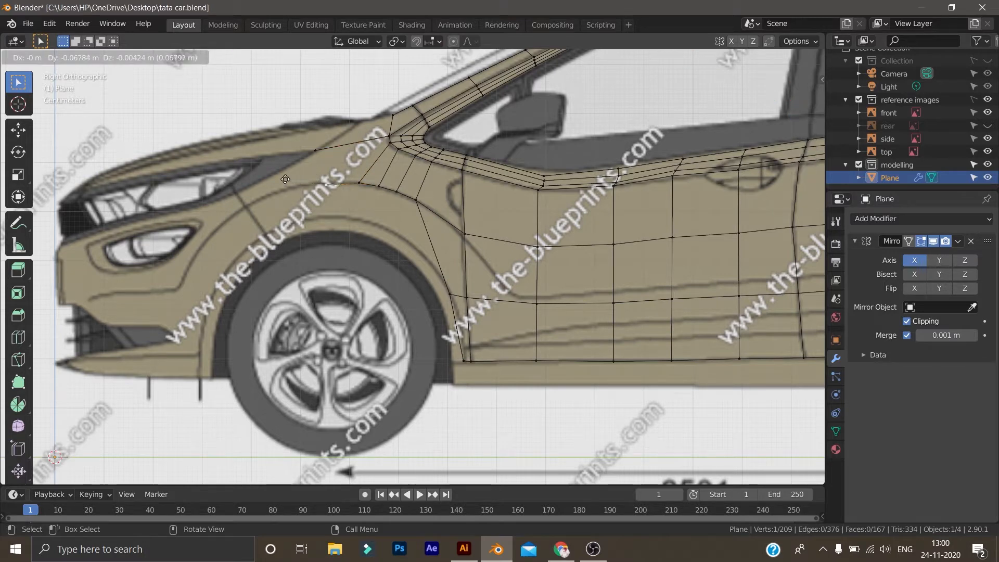
pyautogui.click(279, 179)
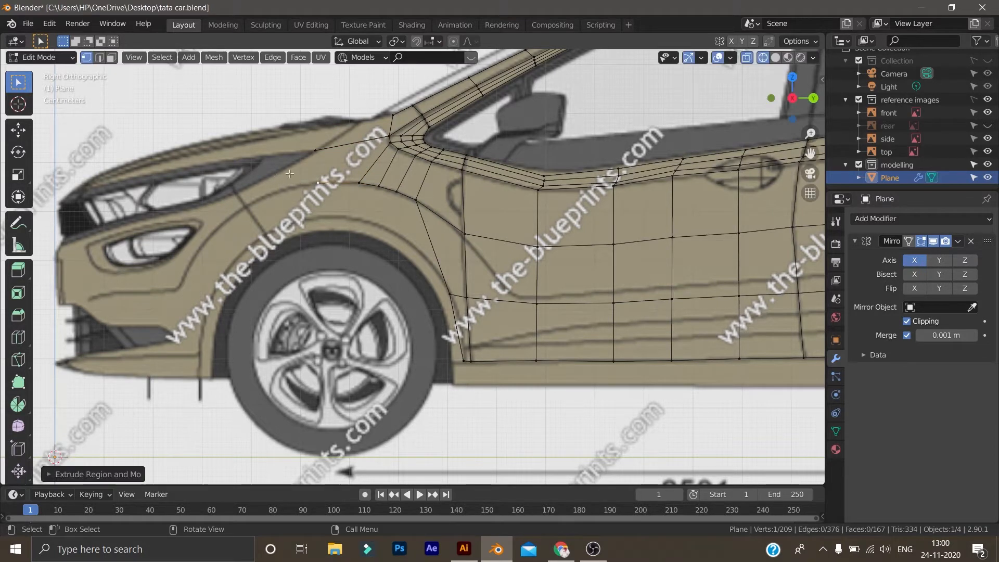
# Try to fill a single face across the extruded fender vertices and the window frame's front corner vertices
pyautogui.click(315, 150)
pyautogui.keyDown('shift'); pyautogui.click(358, 184); pyautogui.keyUp('shift')
pyautogui.keyDown('shift'); pyautogui.click(318, 182); pyautogui.keyUp('shift')
pyautogui.keyDown('shift'); pyautogui.click(389, 139); pyautogui.keyUp('shift')
pyautogui.keyDown('shift'); pyautogui.click(389, 141); pyautogui.keyUp('shift')
pyautogui.moveTo(258, 184); pyautogui.dragTo(340, 238, button='middle')
pyautogui.press('f')
pyautogui.hotkey('alt', 'a')
pyautogui.press('KP_3')
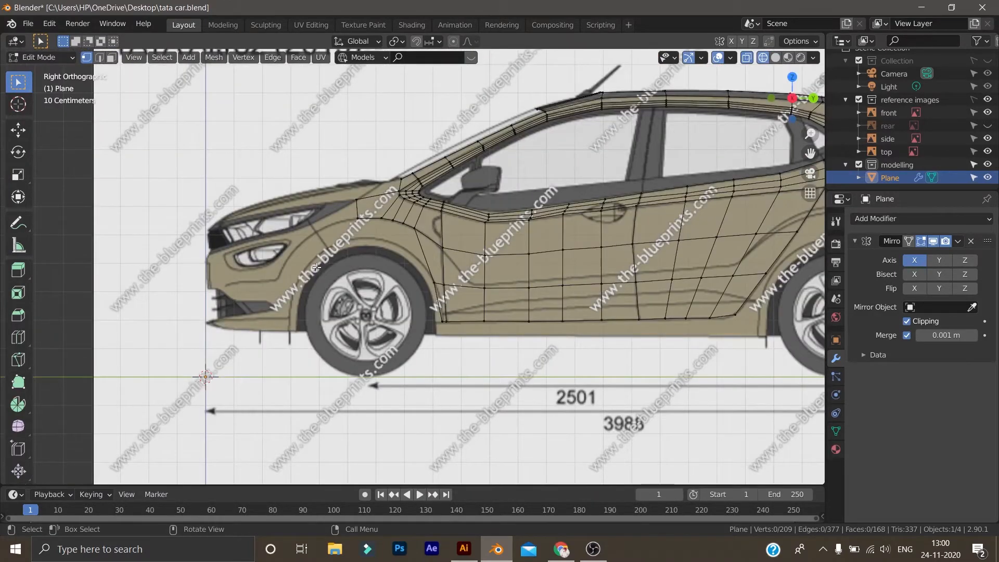
pyautogui.press('KP_7')
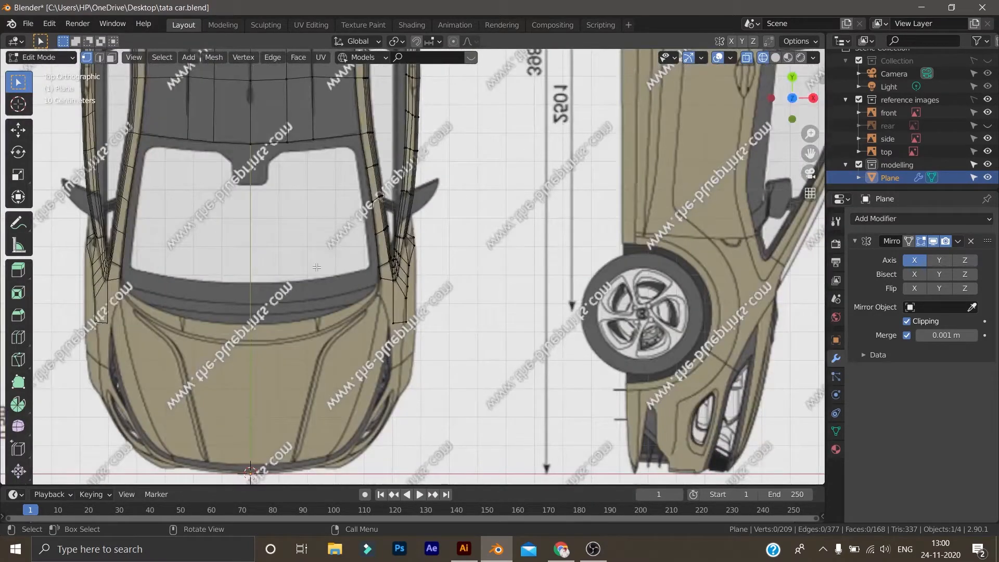
# Undo the large fender face and the two long forward vertex extrusions
pyautogui.hotkey('ctrl', 'z')
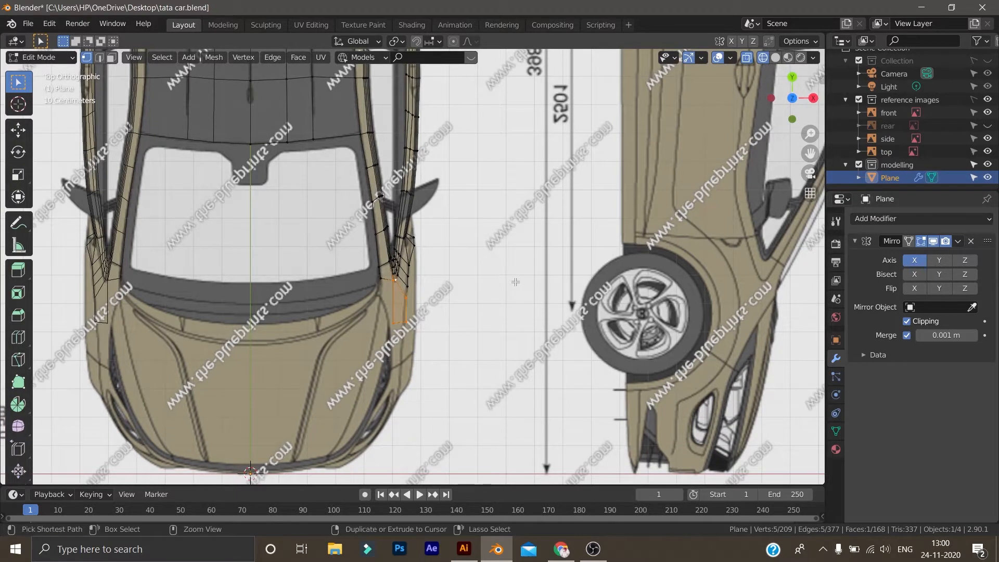
pyautogui.hotkey('ctrl', 'z')
pyautogui.hotkey('ctrl', 'z')
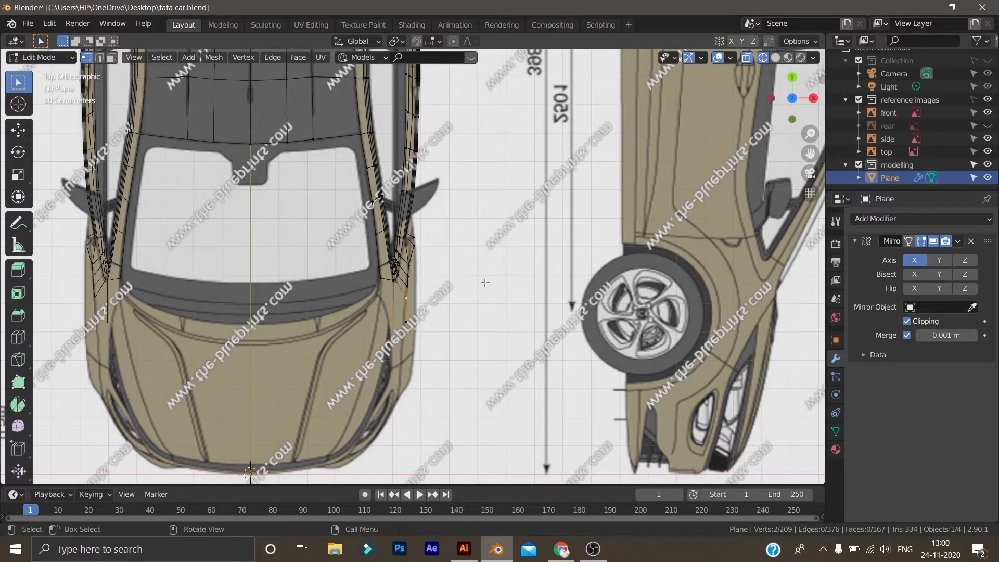
pyautogui.hotkey('ctrl', 'z')
pyautogui.hotkey('ctrl', 'z')
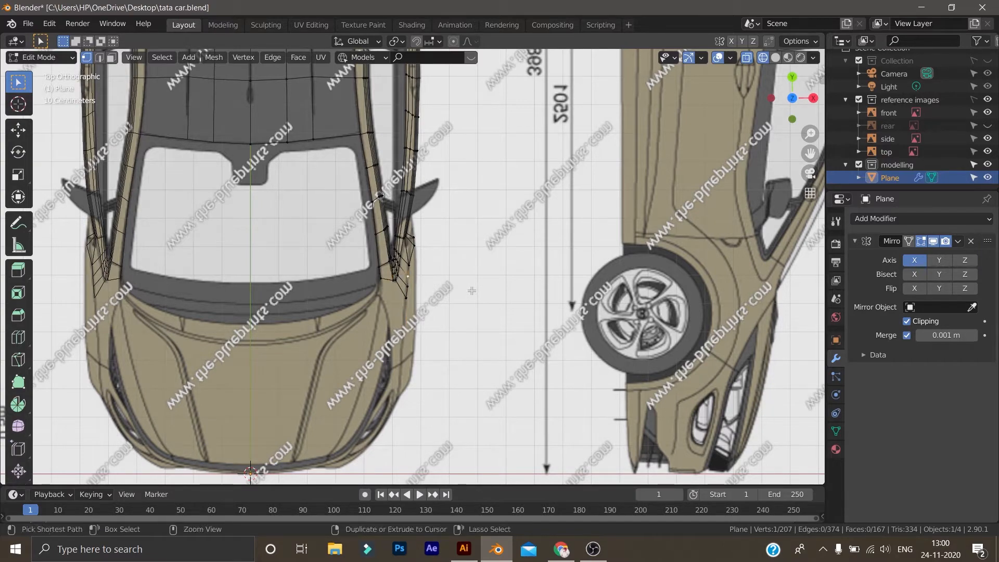
pyautogui.hotkey('ctrl', 'z')
# Extrude the short edge at the windscreen pillar's base about 0.07 m forward along the hood line in the side view
pyautogui.scroll(-3, 472, 291)
pyautogui.moveTo(472, 291); pyautogui.dragTo(382, 261, button='middle')
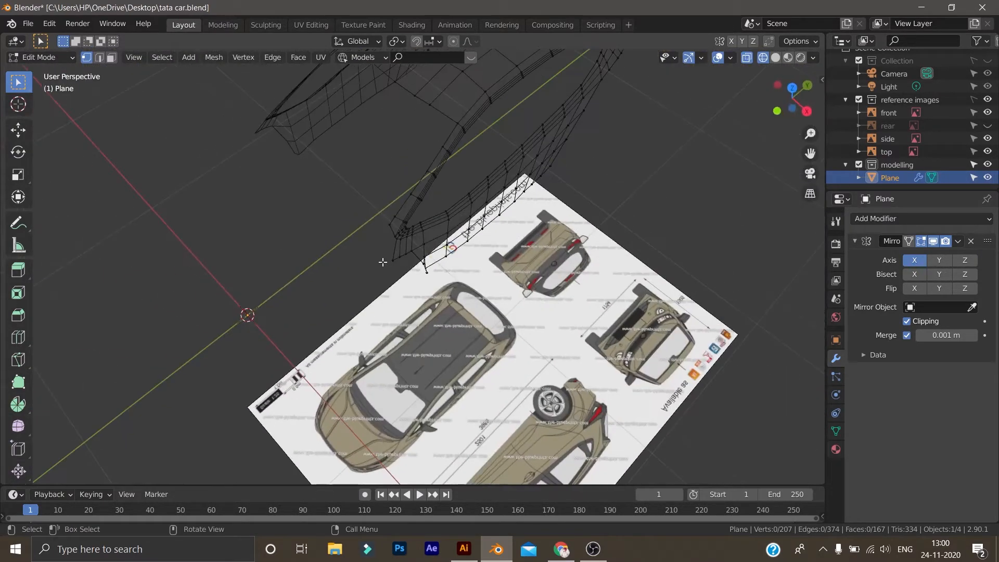
pyautogui.press('KP_3')
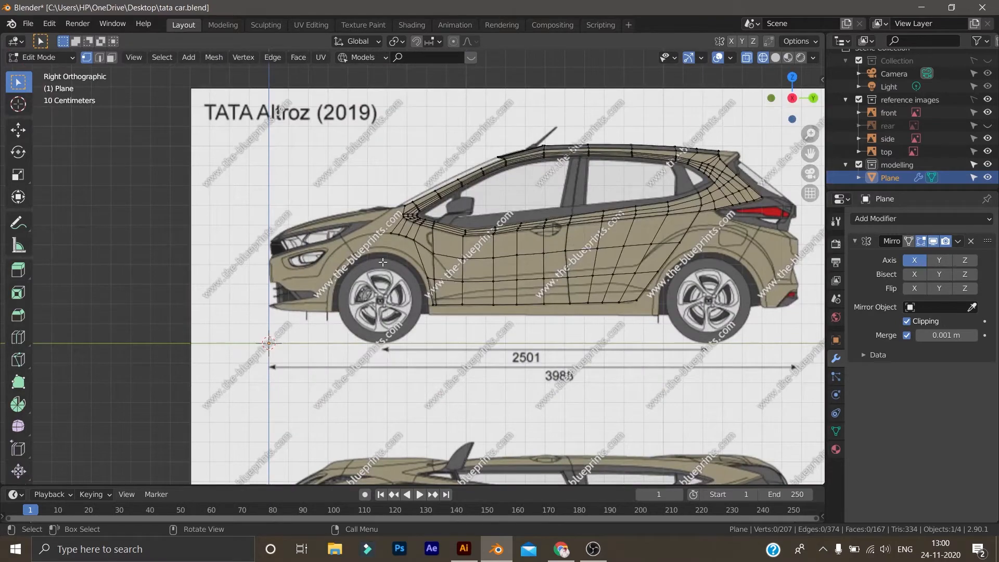
pyautogui.scroll(5, 383, 262)
pyautogui.keyDown('shift'); pyautogui.moveTo(386, 285); pyautogui.dragTo(453, 427, button='middle'); pyautogui.keyUp('shift')
pyautogui.click(424, 142)
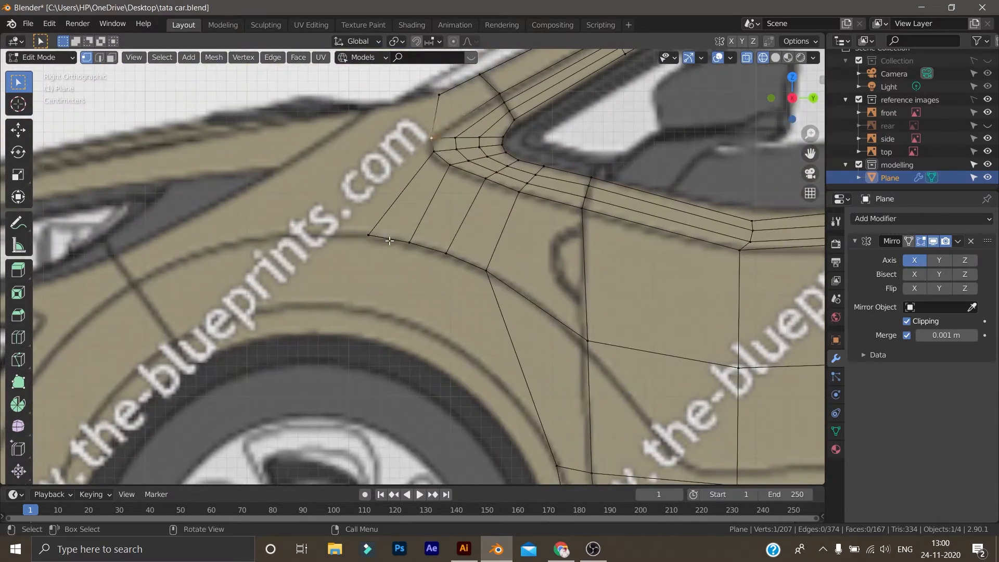
pyautogui.keyDown('shift'); pyautogui.click(439, 95); pyautogui.keyUp('shift')
pyautogui.press('e')
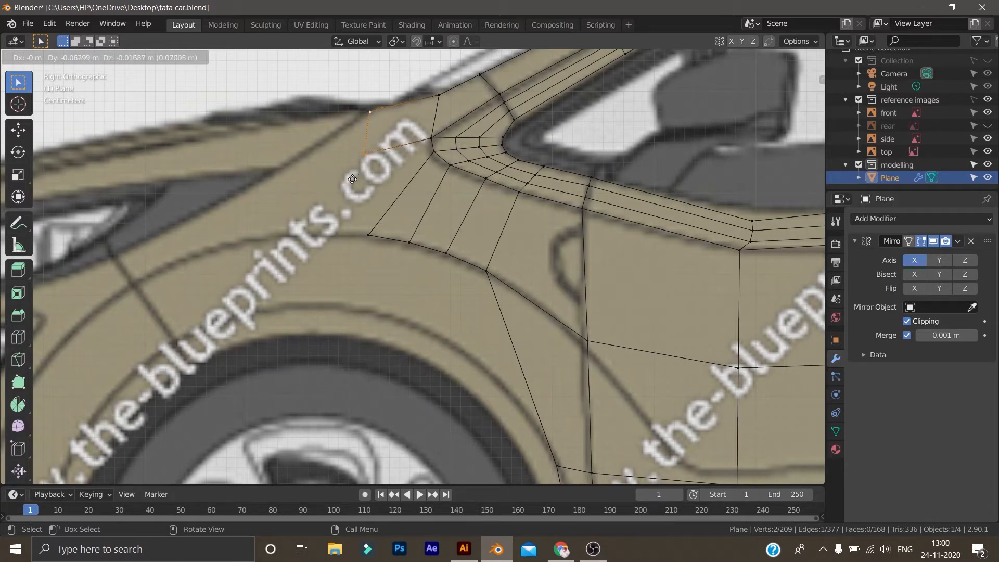
pyautogui.click(352, 179)
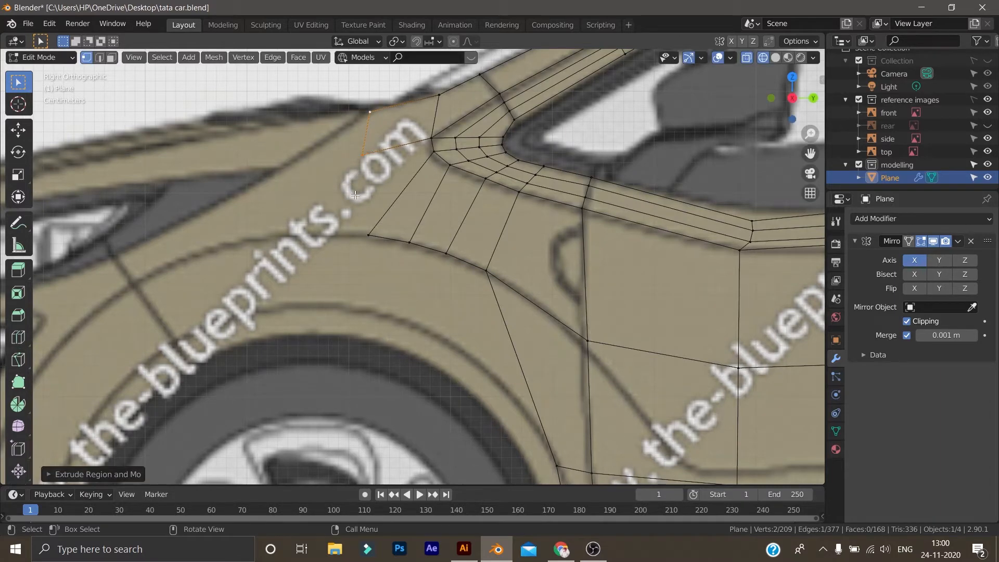
# Try to extrude the foremost crease vertex slightly forward above the wheel arch in the side view, and delete the new vertex
pyautogui.keyDown('ctrl'); pyautogui.click(352, 253); pyautogui.keyUp('ctrl')
pyautogui.click(345, 268)
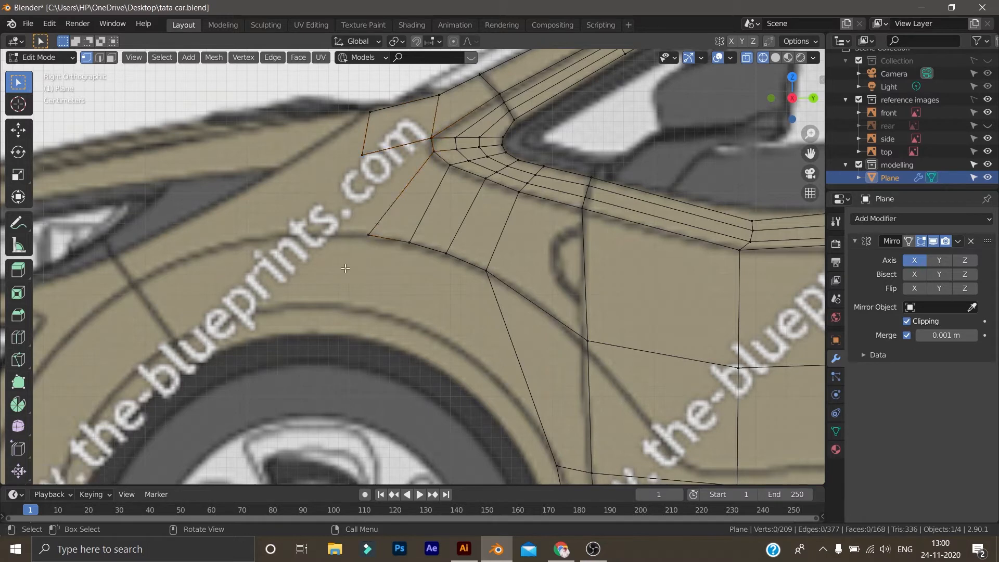
pyautogui.click(363, 245)
pyautogui.press('e')
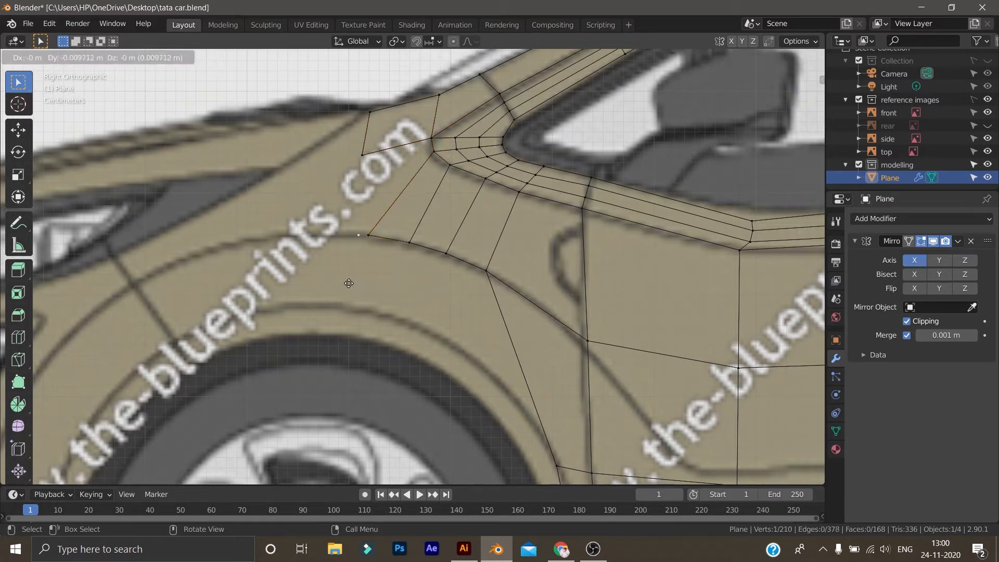
pyautogui.click(336, 282)
pyautogui.keyDown('ctrl'); pyautogui.click(360, 159); pyautogui.keyUp('ctrl')
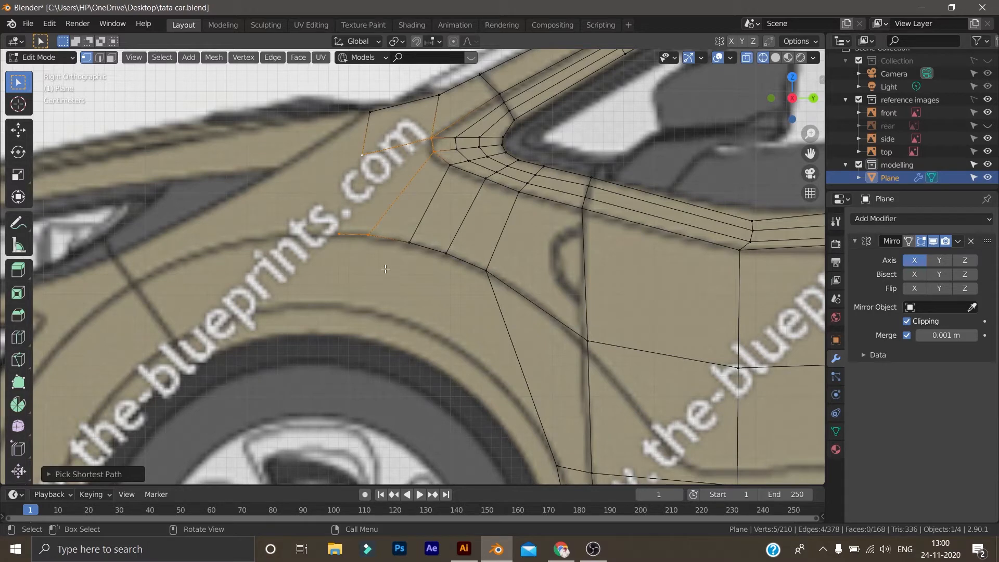
pyautogui.click(390, 245)
pyautogui.click(340, 248)
pyautogui.press('x')
pyautogui.click(344, 280)
# Fill a face between the foremost crease vertex, the window frame's front corner vertices and the lower vertex of the hood-line extrusion
pyautogui.click(368, 235)
pyautogui.keyDown('shift'); pyautogui.click(435, 148); pyautogui.keyUp('shift')
pyautogui.keyDown('shift'); pyautogui.click(421, 141); pyautogui.keyUp('shift')
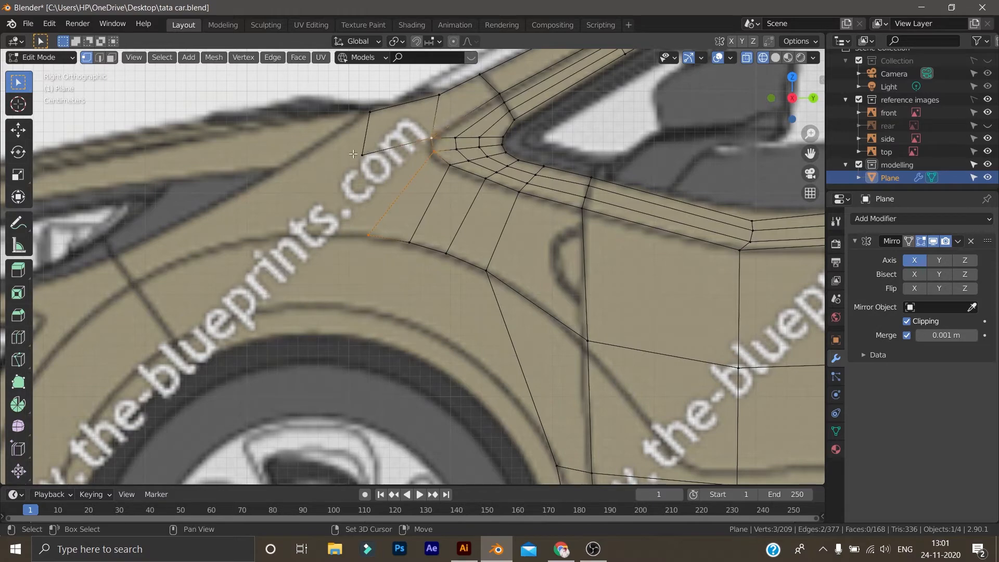
pyautogui.keyDown('shift'); pyautogui.click(362, 155); pyautogui.keyUp('shift')
pyautogui.press('f')
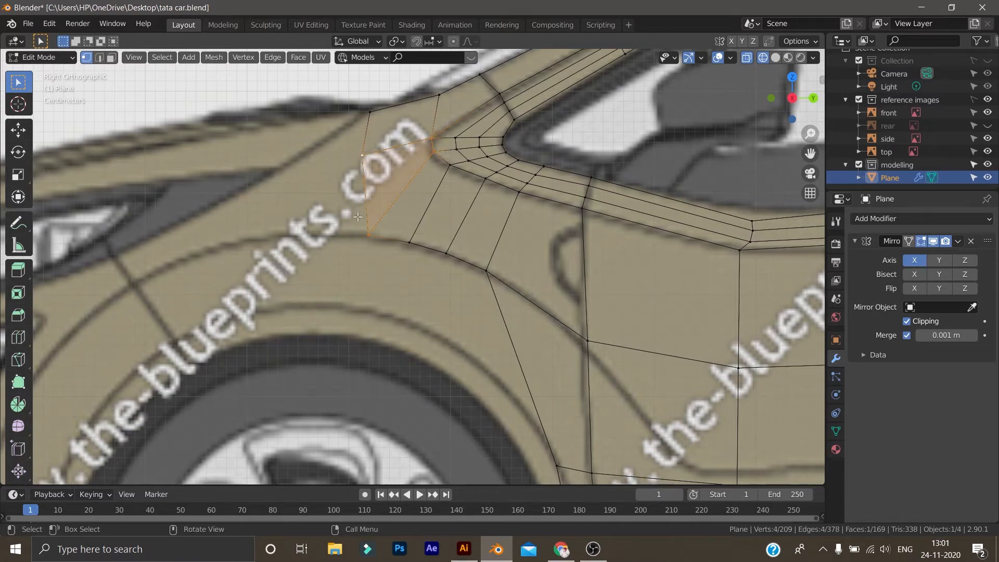
pyautogui.click(355, 224)
# Move the foremost crease vertex slightly inward in the top view to match the fender crease on the blueprint
pyautogui.moveTo(353, 224); pyautogui.dragTo(412, 273, button='middle')
pyautogui.press('KP_7')
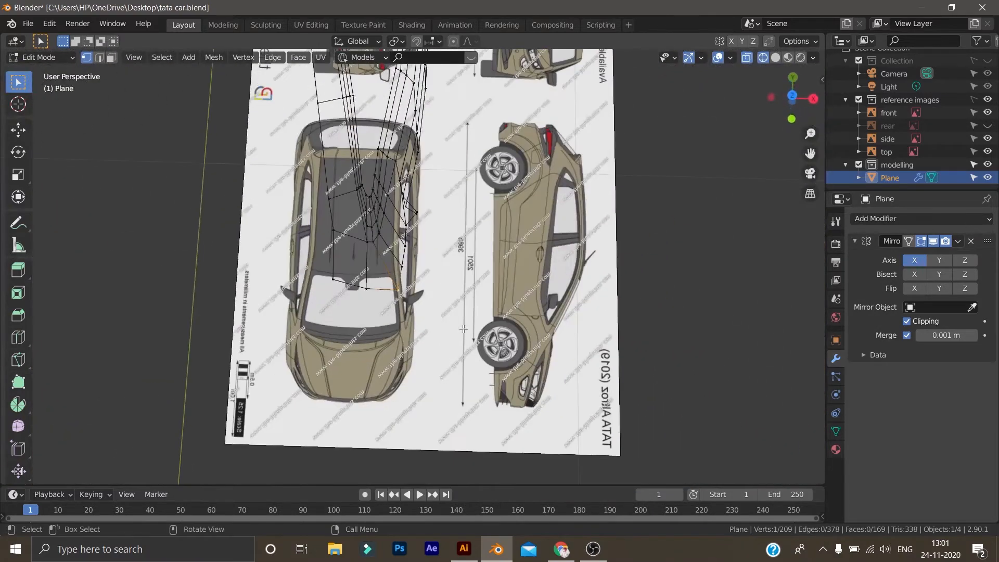
pyautogui.scroll(6, 456, 322)
pyautogui.click(405, 269)
pyautogui.click(399, 295)
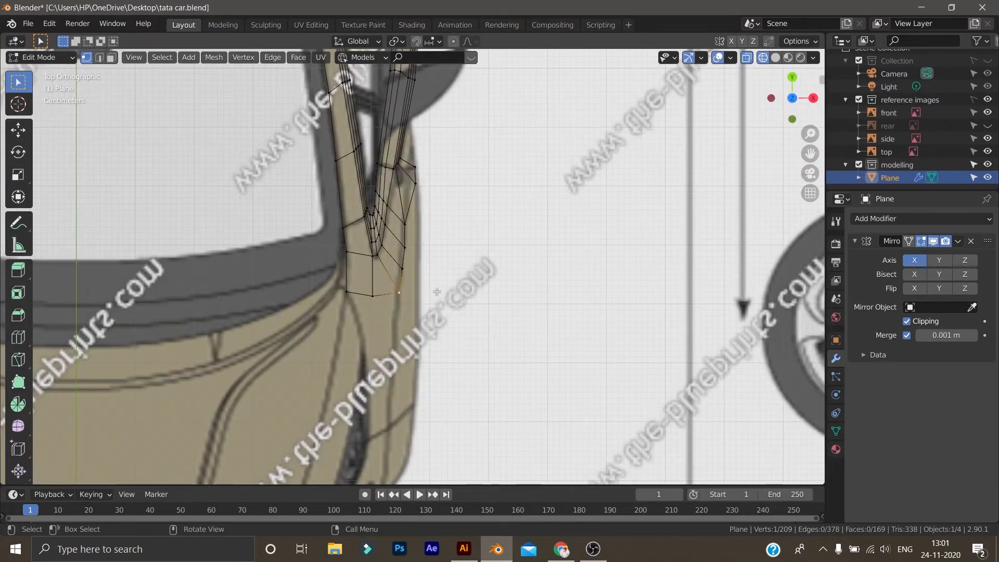
pyautogui.press('g')
pyautogui.click(428, 281)
# Adjust the next three vertices behind it along the fender crease to follow the blueprint line in the top view
pyautogui.click(406, 273)
pyautogui.press('g')
pyautogui.click(404, 271)
pyautogui.click(411, 251)
pyautogui.press('g')
pyautogui.click(408, 247)
pyautogui.click(414, 228)
pyautogui.press('g')
pyautogui.click(419, 224)
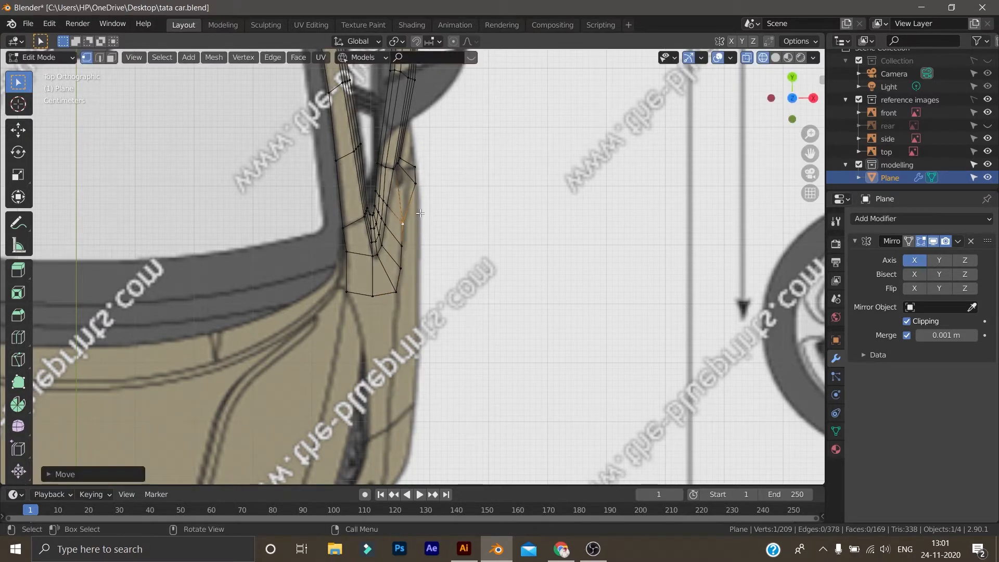
# Extrude the vertex at the rear of the front wheel arch up and forward along the arch outline in the side view
pyautogui.moveTo(455, 252); pyautogui.dragTo(277, 134, button='middle')
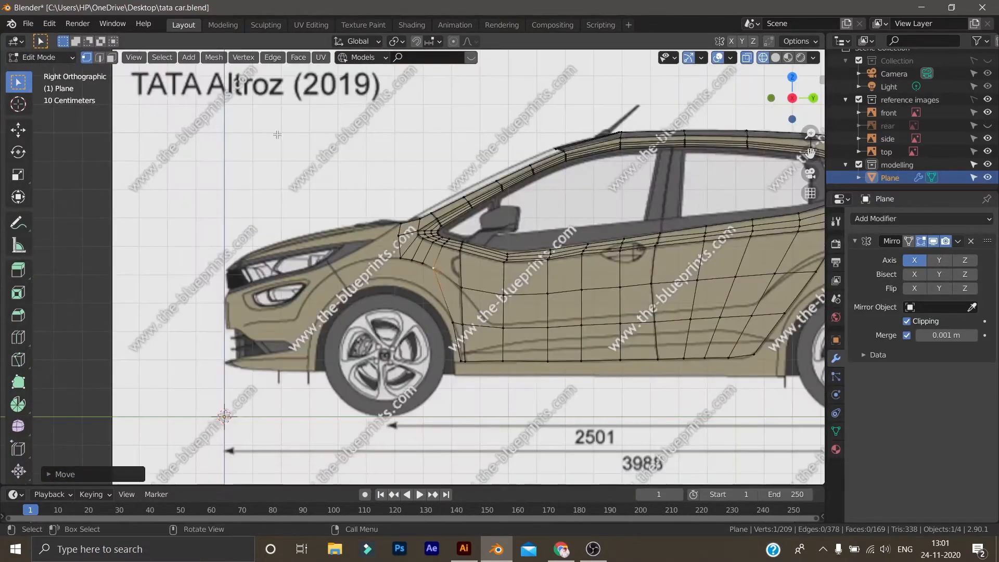
pyautogui.scroll(3, 335, 181)
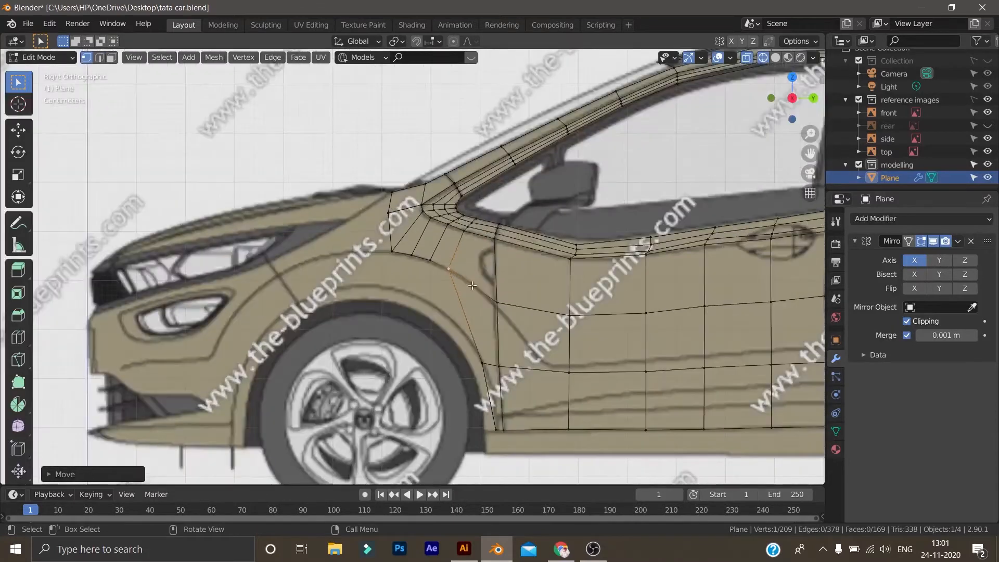
pyautogui.click(483, 366)
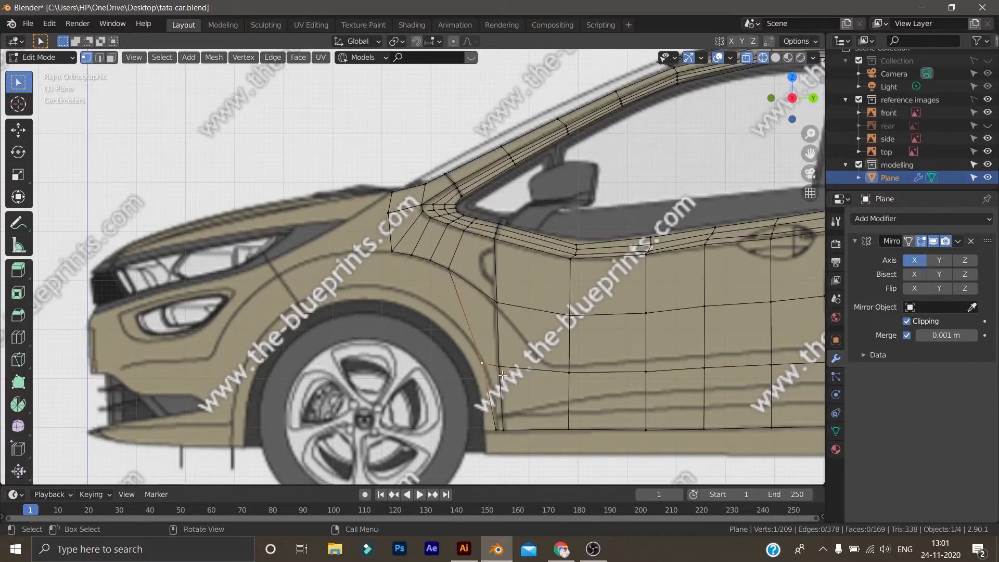
pyautogui.press('e')
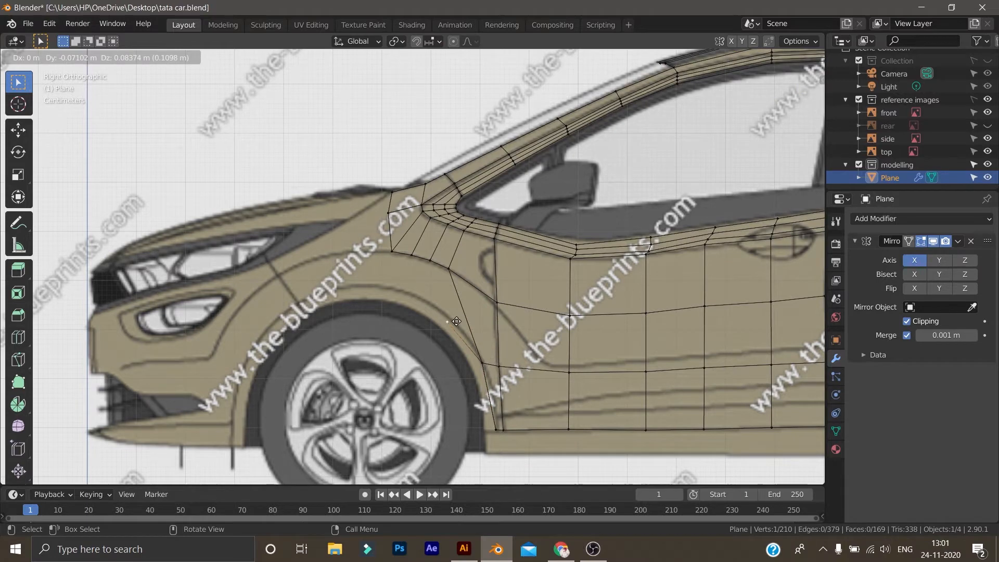
pyautogui.click(437, 300)
# Fill a face between the extruded wheel-arch edge and the two crease vertices above it
pyautogui.keyDown('shift'); pyautogui.click(430, 259); pyautogui.keyUp('shift')
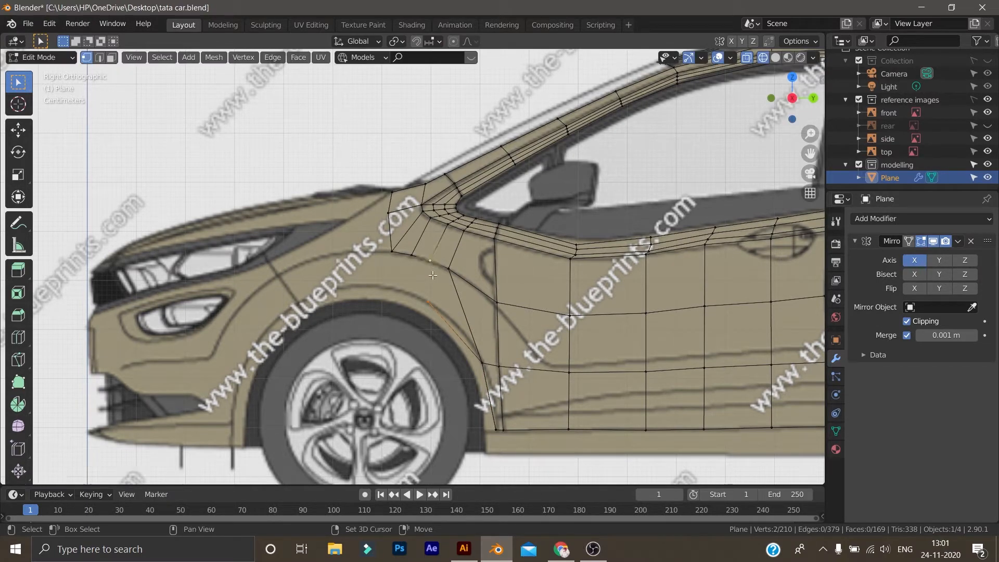
pyautogui.keyDown('shift'); pyautogui.click(448, 269); pyautogui.keyUp('shift')
pyautogui.keyDown('shift'); pyautogui.click(475, 355); pyautogui.keyUp('shift')
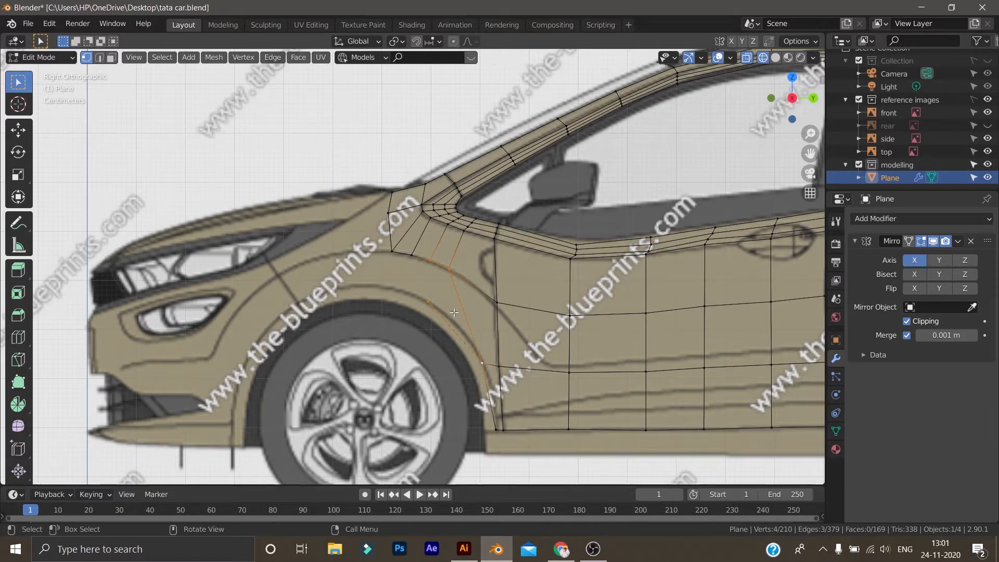
pyautogui.press('f')
pyautogui.click(442, 346)
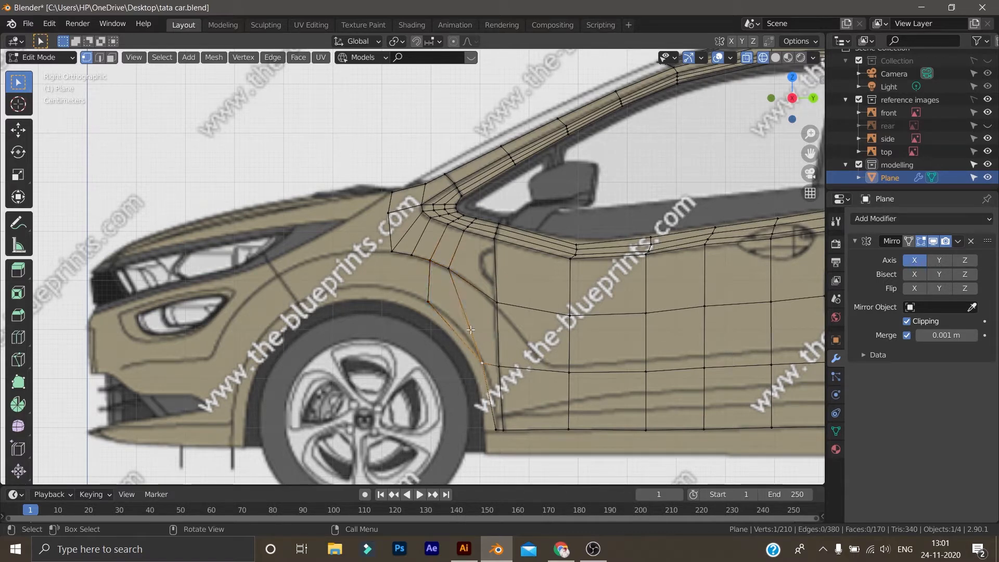
# Extrude the front wheel-arch vertex about 0.05 m farther forward along the arch and fill the face up to the crease
pyautogui.click(424, 306)
pyautogui.press('e')
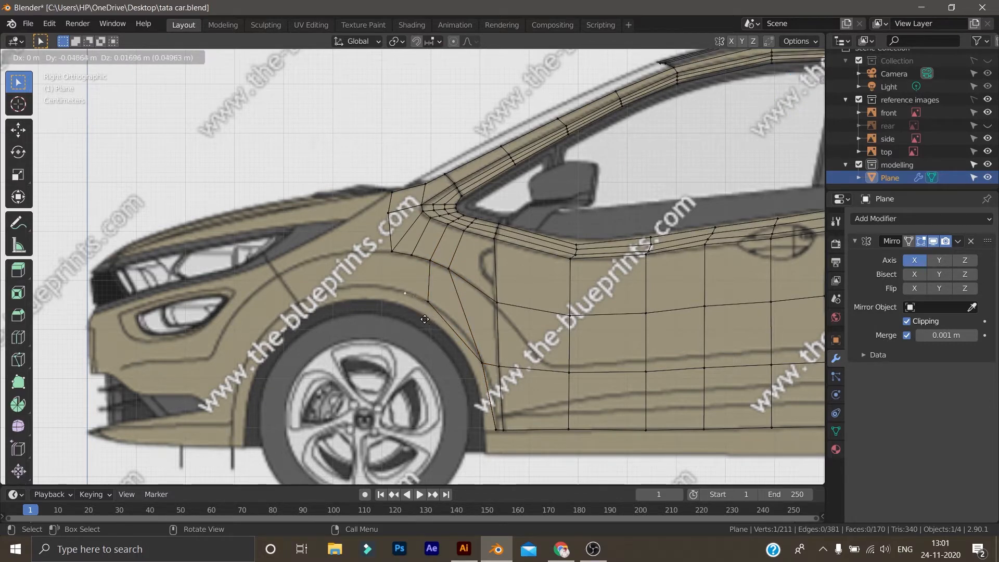
pyautogui.click(424, 318)
pyautogui.keyDown('shift'); pyautogui.click(429, 264); pyautogui.keyUp('shift')
pyautogui.keyDown('shift'); pyautogui.click(428, 298); pyautogui.keyUp('shift')
pyautogui.keyDown('shift'); pyautogui.click(411, 259); pyautogui.keyUp('shift')
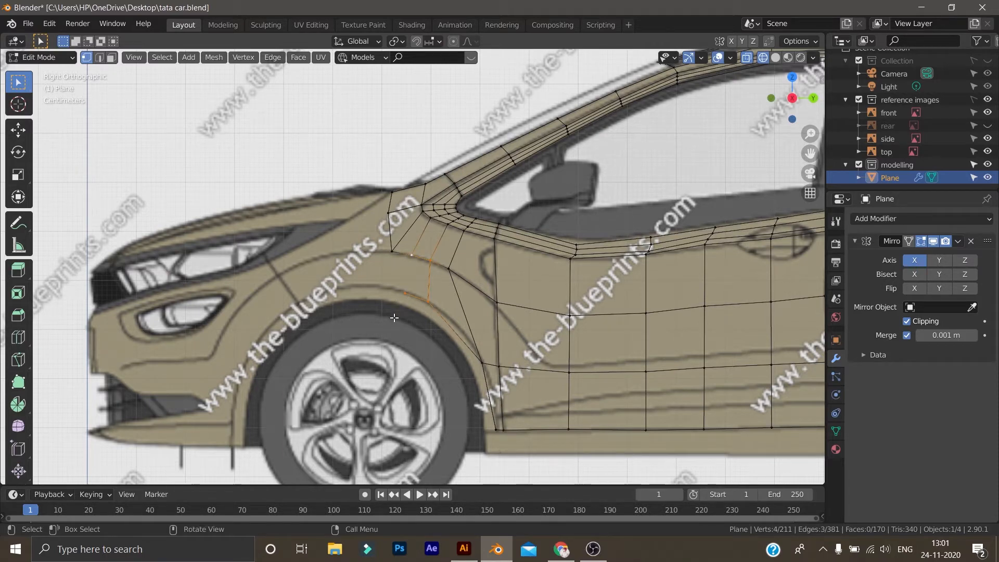
# Extrude the foremost wheel-arch vertex about 0.03 m forward, below the foremost crease vertex
pyautogui.click(390, 255)
pyautogui.keyDown('shift'); pyautogui.click(400, 294); pyautogui.keyUp('shift')
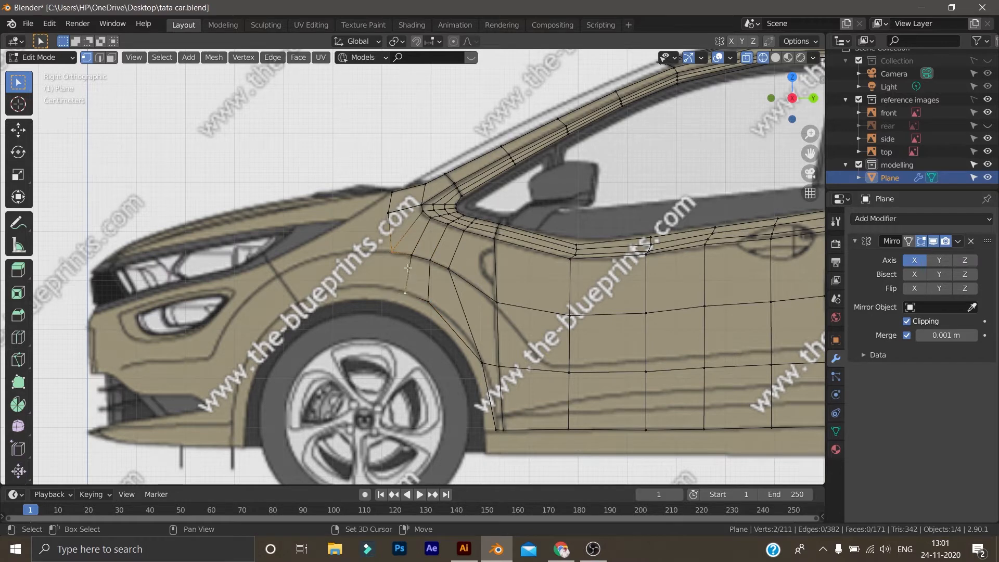
pyautogui.click(399, 290)
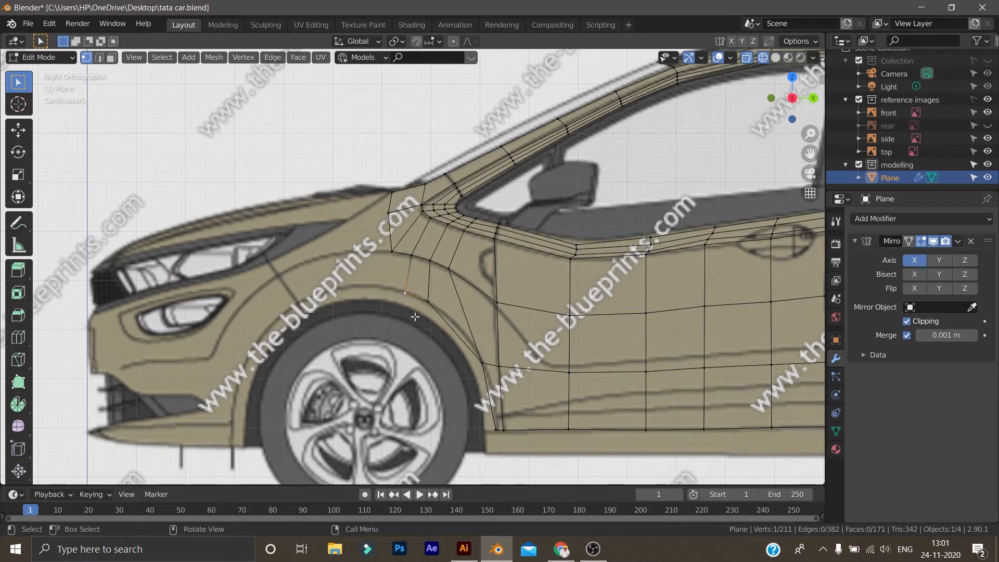
pyautogui.press('e')
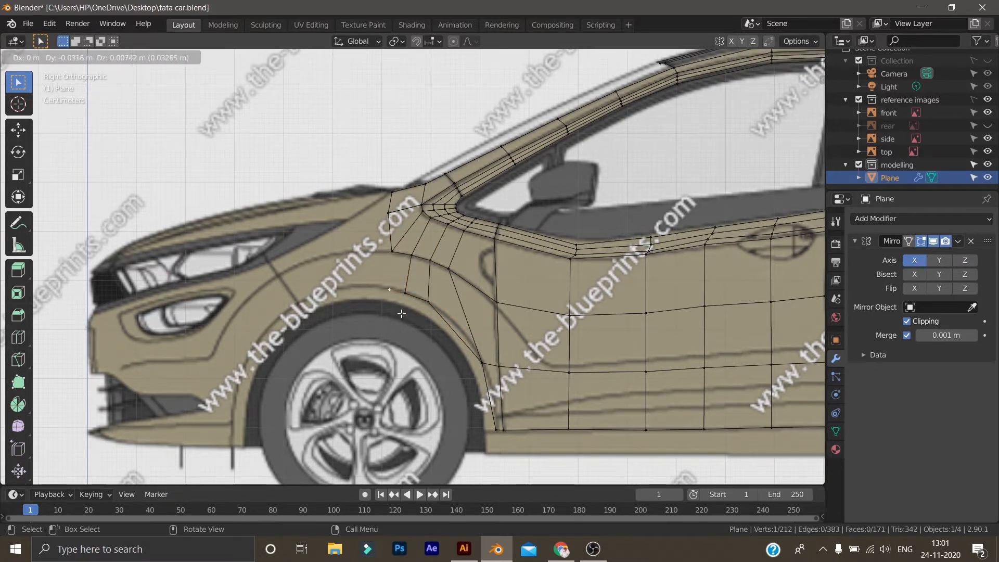
pyautogui.click(402, 313)
# Fill the face between the new arch edge and the crease, and nudge the foremost arch vertex about 0.008 m forward and up
pyautogui.keyDown('shift'); pyautogui.click(413, 254); pyautogui.keyUp('shift')
pyautogui.keyDown('shift'); pyautogui.click(411, 256); pyautogui.keyUp('shift')
pyautogui.keyDown('shift'); pyautogui.click(405, 293); pyautogui.keyUp('shift')
pyautogui.click(390, 323)
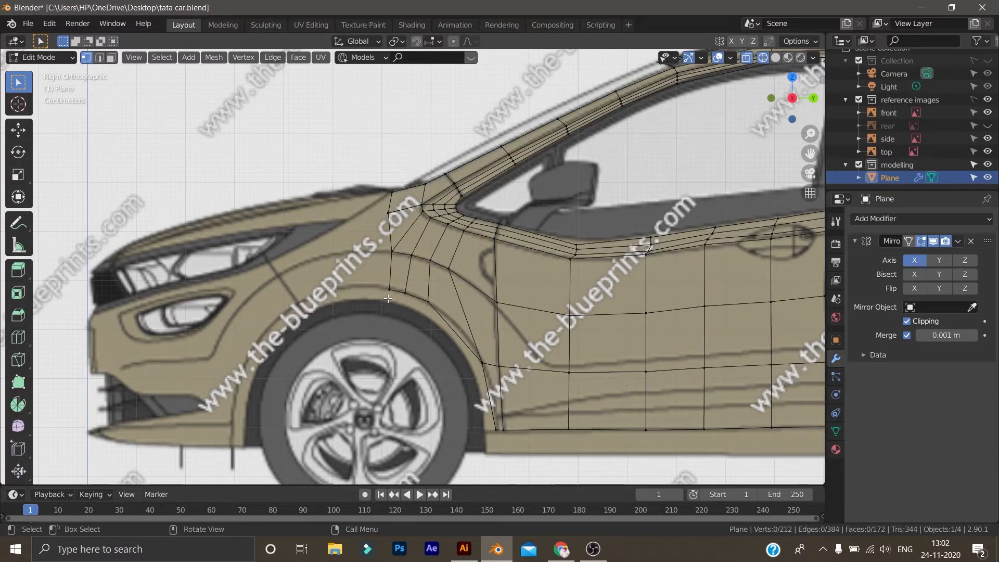
pyautogui.press('g')
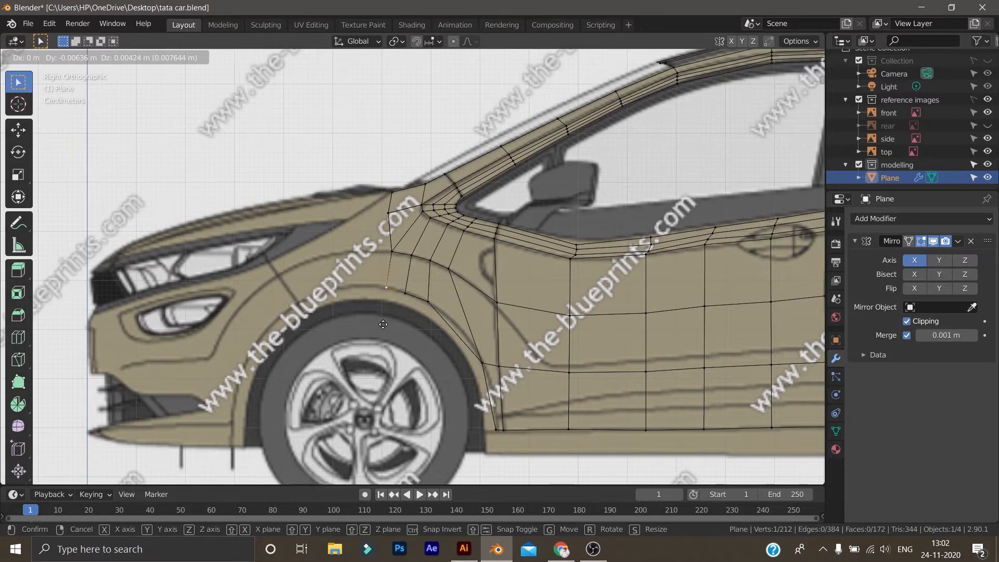
pyautogui.click(383, 324)
# Examine the fender's front edge against the blueprint hood and fender lines in the top and side views
pyautogui.moveTo(383, 324); pyautogui.dragTo(486, 429, button='middle')
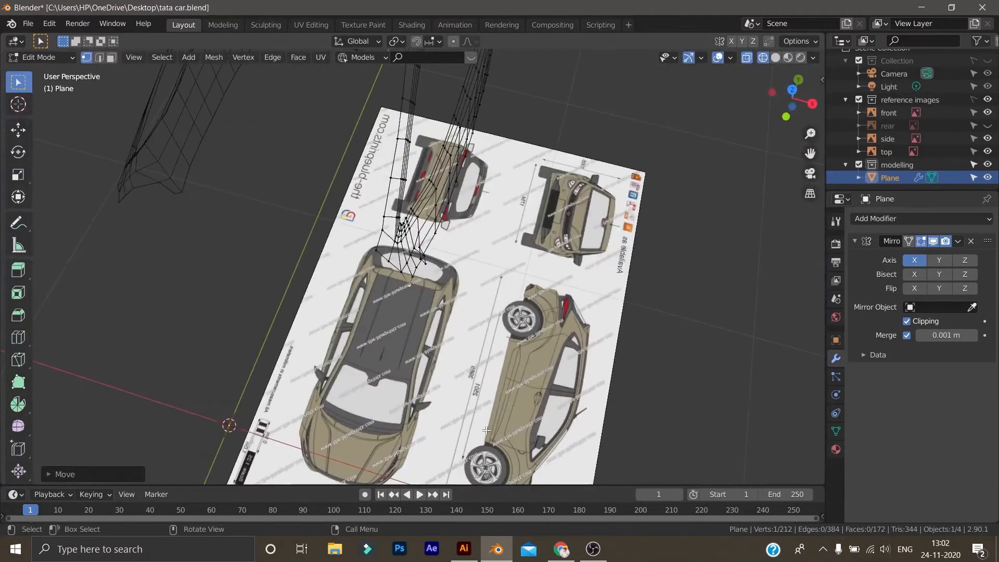
pyautogui.press('KP_7')
pyautogui.scroll(8, 416, 175)
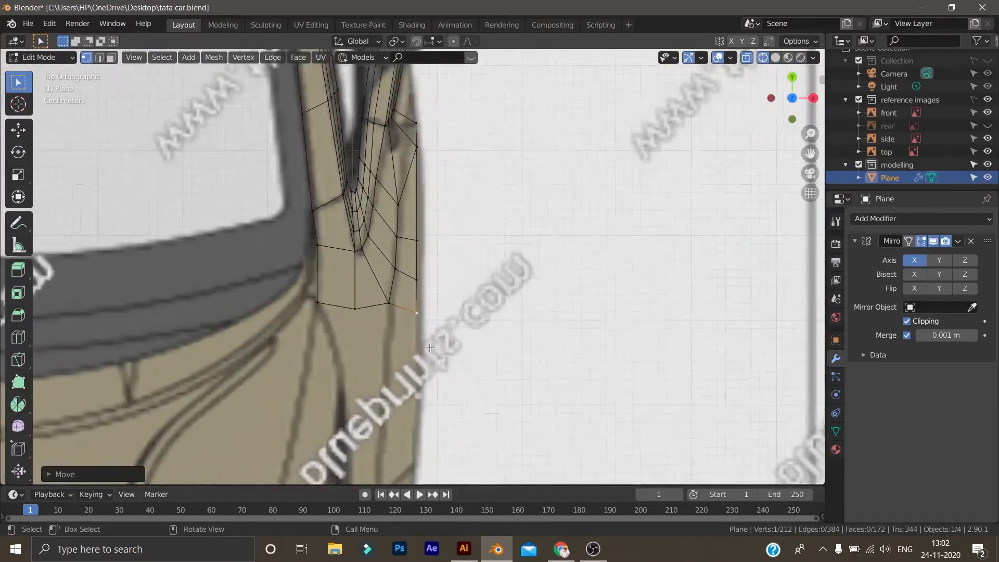
pyautogui.scroll(-4, 464, 342)
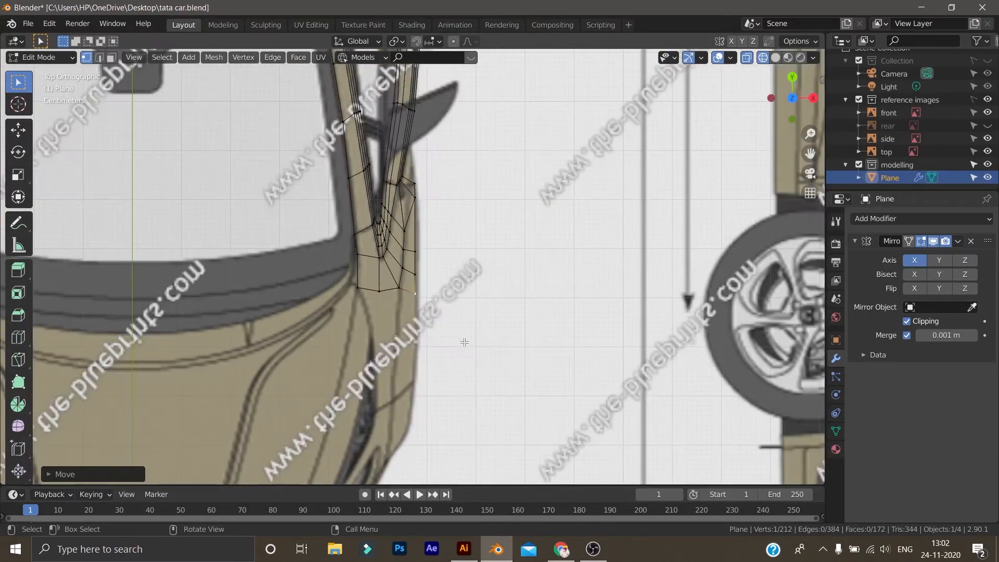
pyautogui.press('KP_3')
pyautogui.moveTo(464, 342); pyautogui.dragTo(366, 291, button='middle')
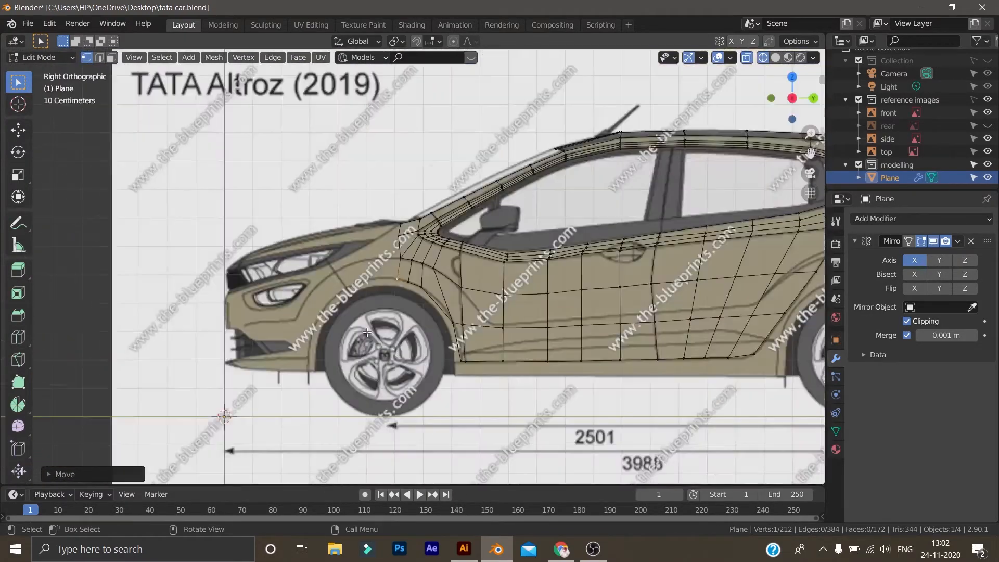
pyautogui.scroll(3, 365, 280)
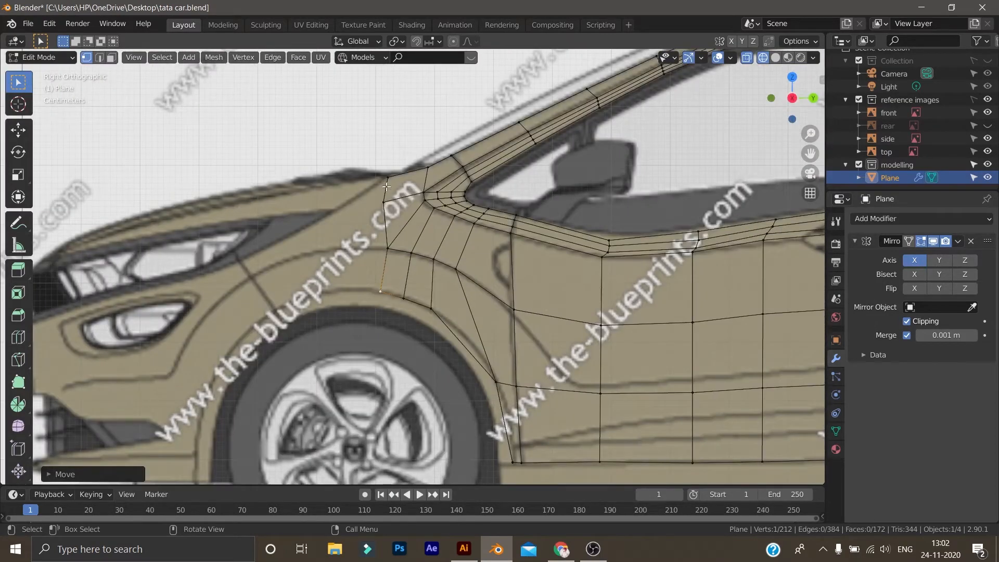
pyautogui.scroll(-3, 384, 199)
pyautogui.moveTo(384, 199); pyautogui.dragTo(531, 301, button='middle')
pyautogui.press('KP_7')
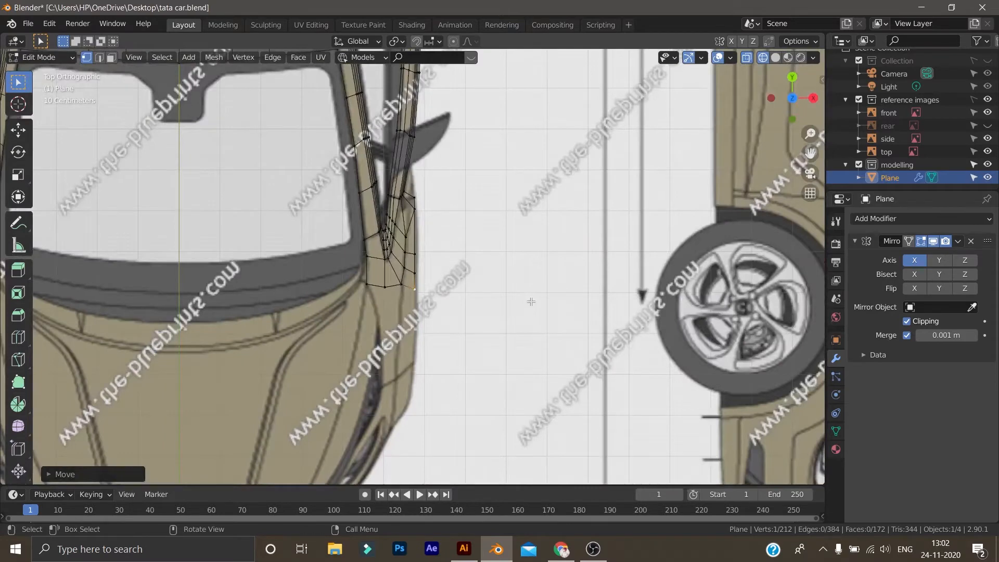
pyautogui.scroll(4, 529, 291)
pyautogui.scroll(-2, 529, 280)
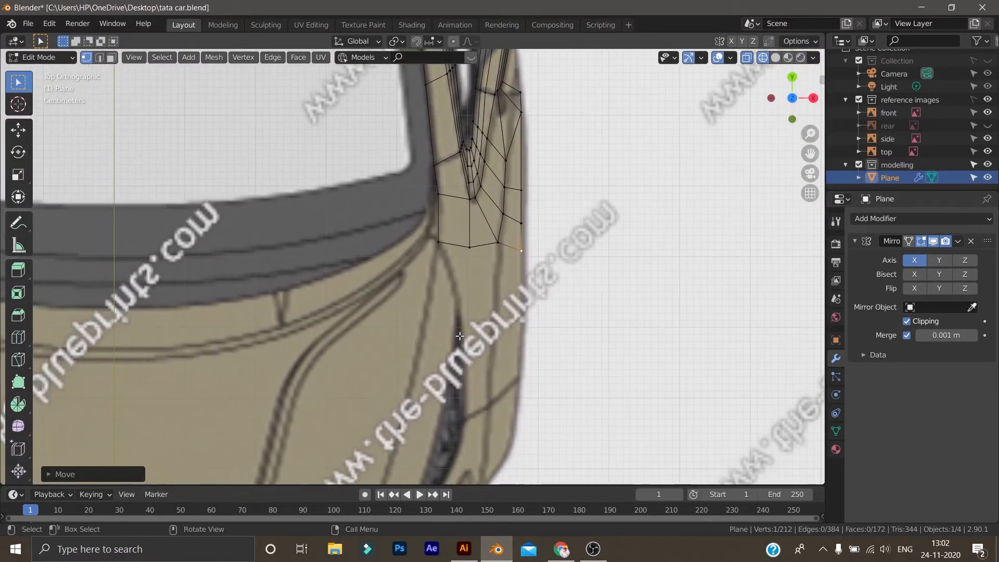
pyautogui.scroll(-2, 529, 280)
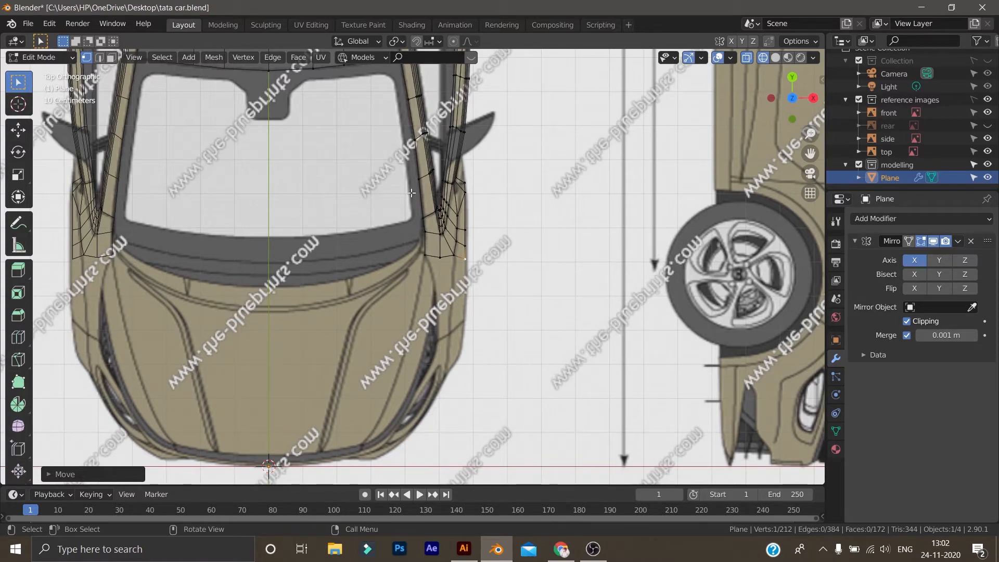
pyautogui.scroll(-5, 412, 193)
pyautogui.scroll(8, 409, 333)
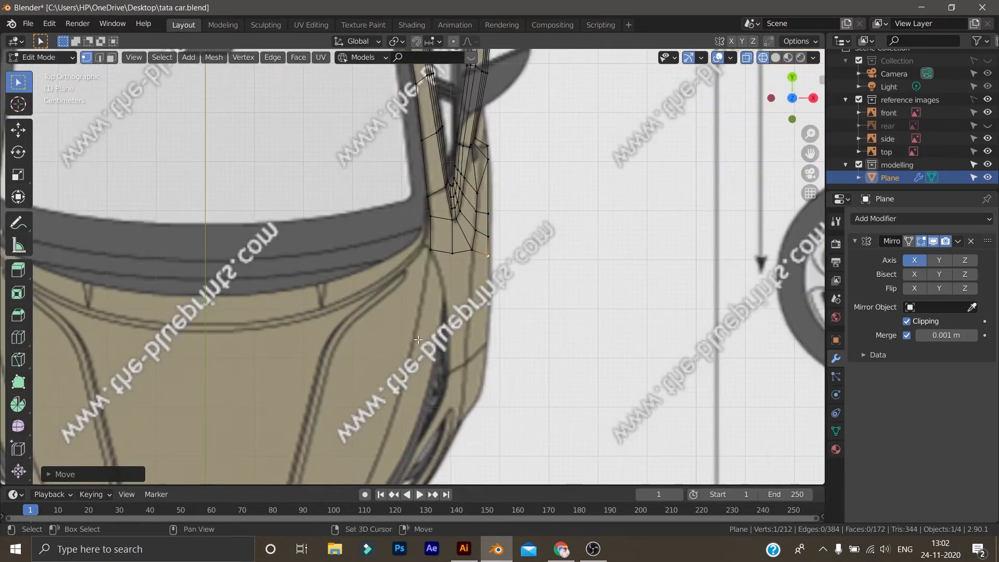
pyautogui.scroll(-5, 418, 340)
pyautogui.scroll(7, 464, 274)
pyautogui.scroll(-6, 464, 275)
pyautogui.scroll(3, 456, 273)
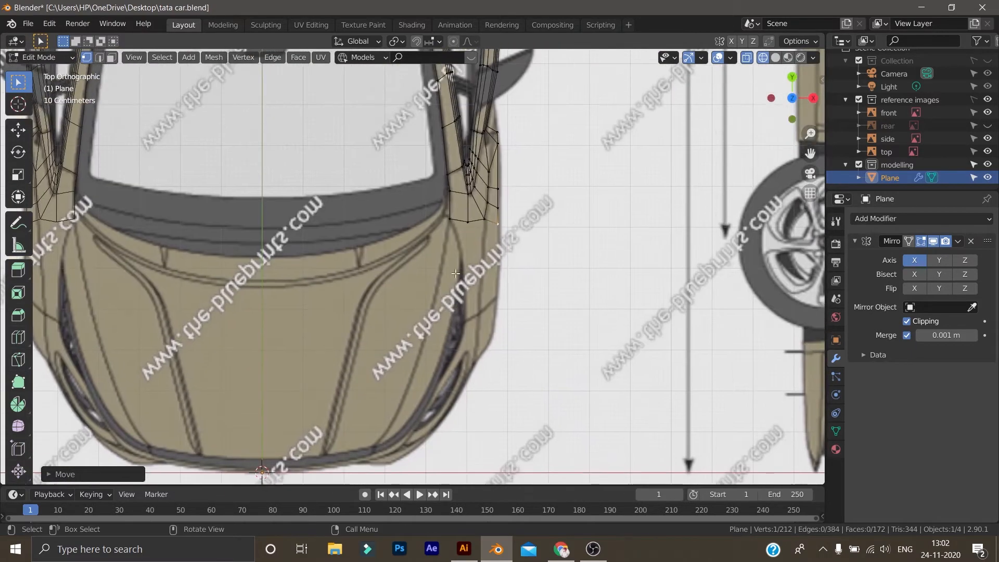
pyautogui.scroll(3, 456, 273)
# Move the lower vertex of the hood-line extrusion forward along the Y axis to the fender line in the top view
pyautogui.click(478, 138)
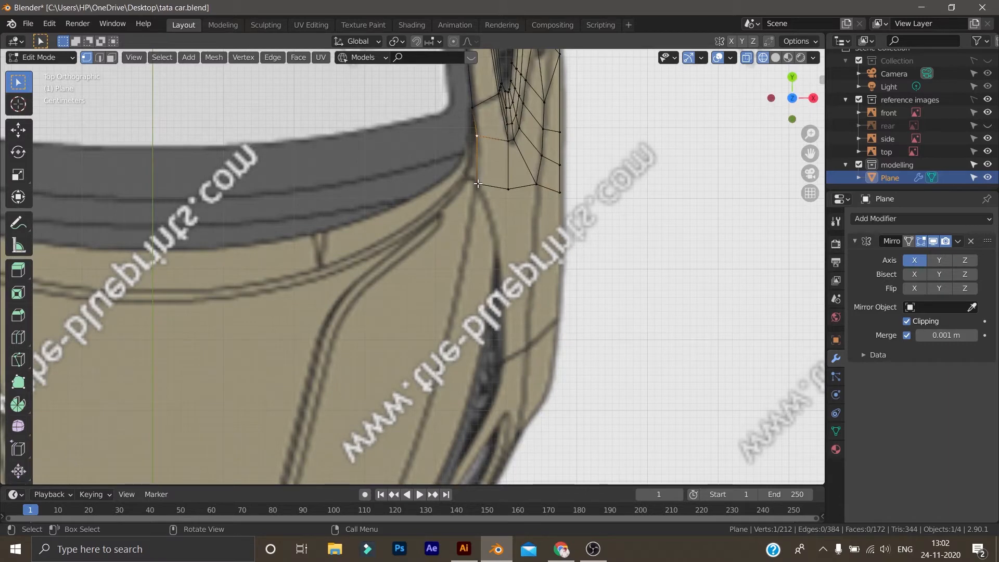
pyautogui.click(509, 199)
pyautogui.press('g')
pyautogui.press('y')
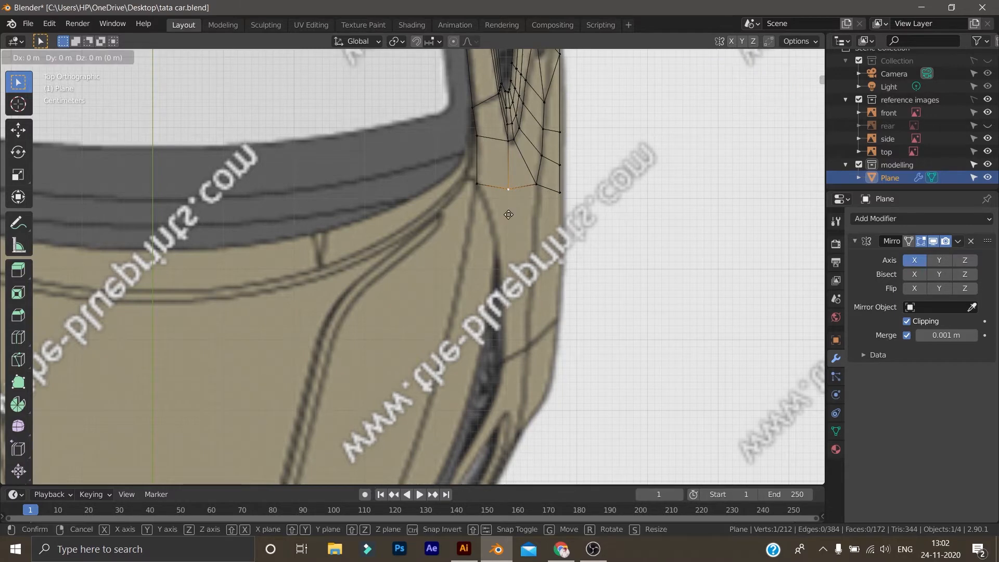
pyautogui.click(494, 279)
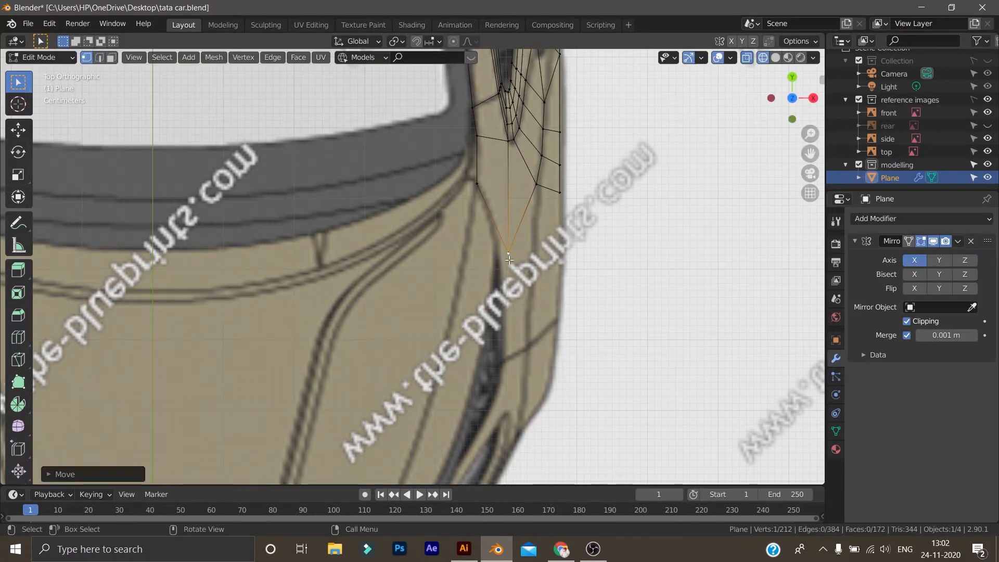
# In the top view, move the lower hood-line vertex about 0.009 m inward and the foremost crease vertex about 0.056 m forward
pyautogui.press('g')
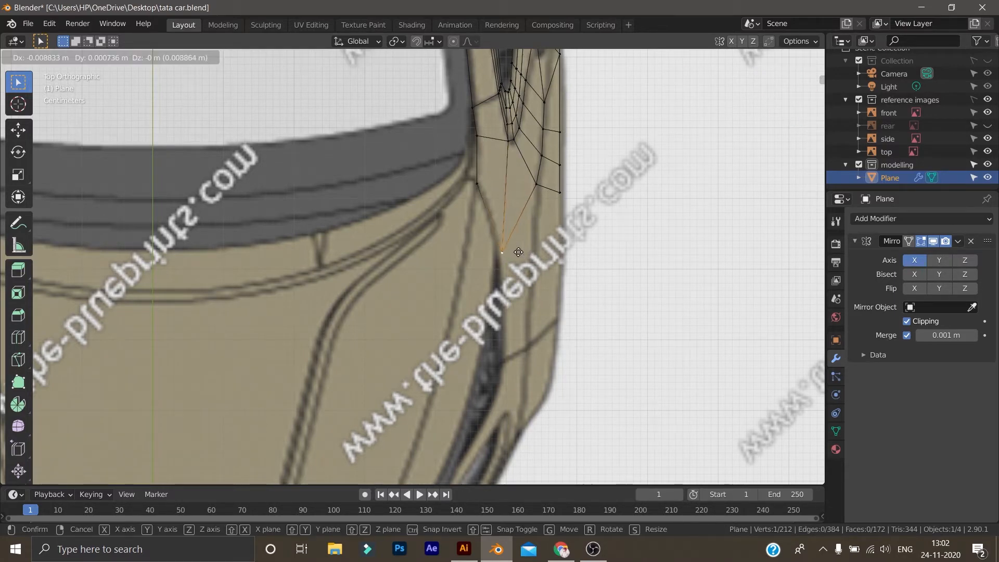
pyautogui.click(514, 251)
pyautogui.click(533, 197)
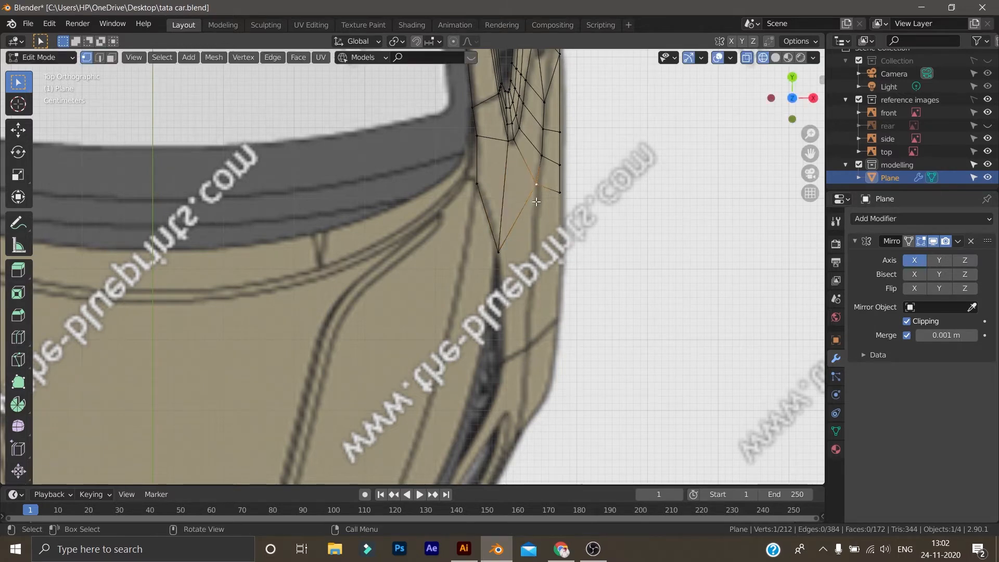
pyautogui.press('g')
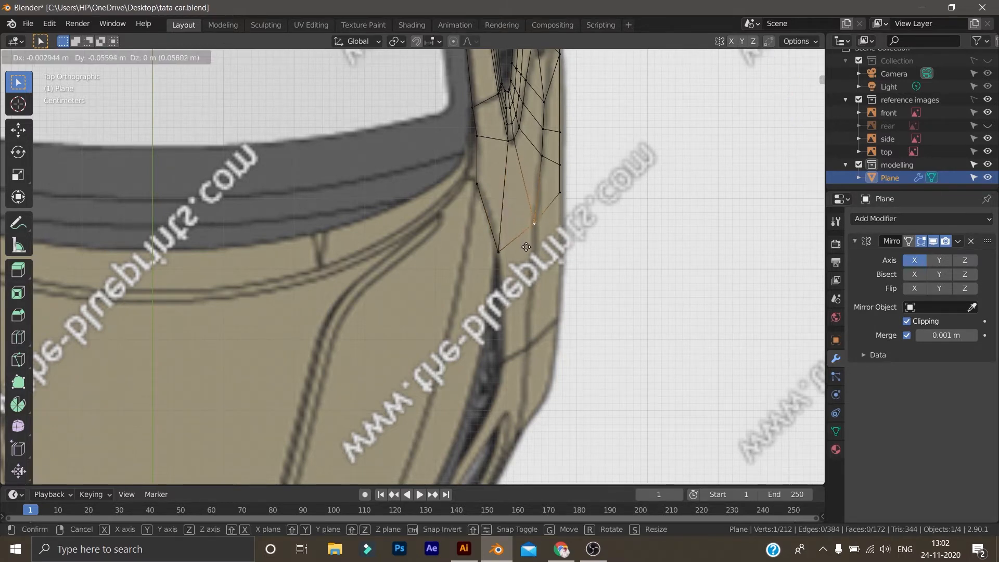
pyautogui.click(527, 247)
# In the side view, lower the front hood-line vertex about 0.014 m and move the foremost wheel-arch vertex forward along the arch
pyautogui.press('KP_3')
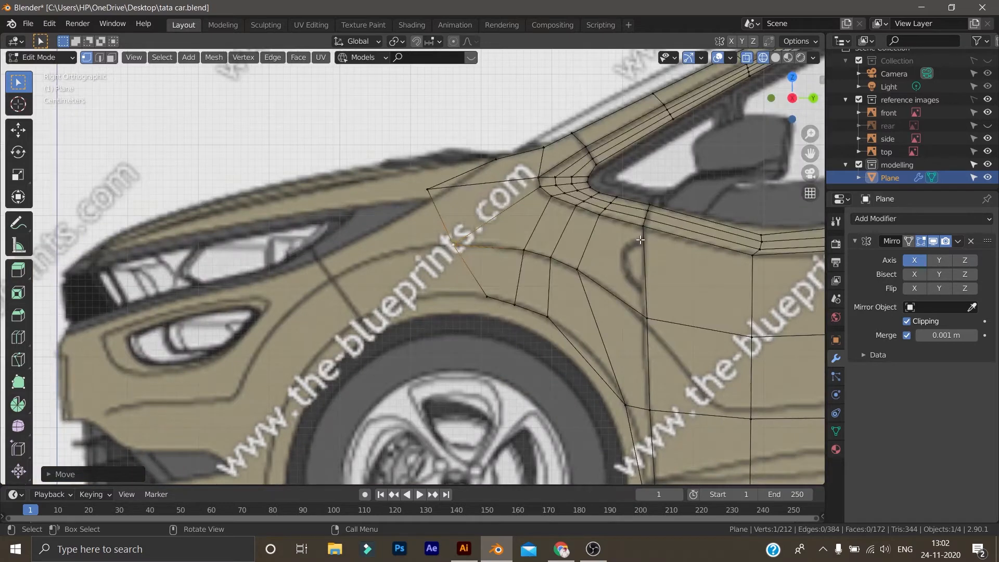
pyautogui.click(431, 192)
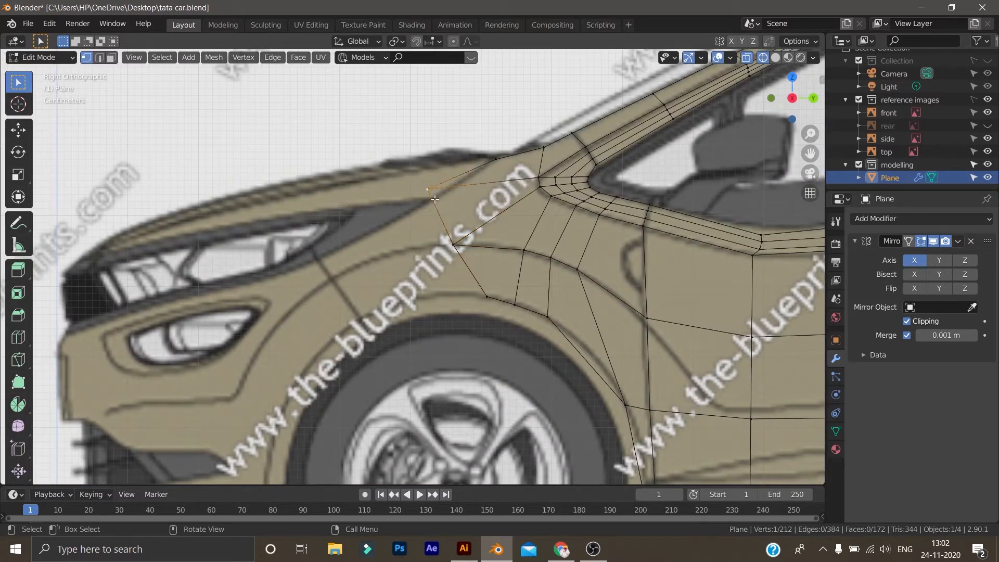
pyautogui.press('g')
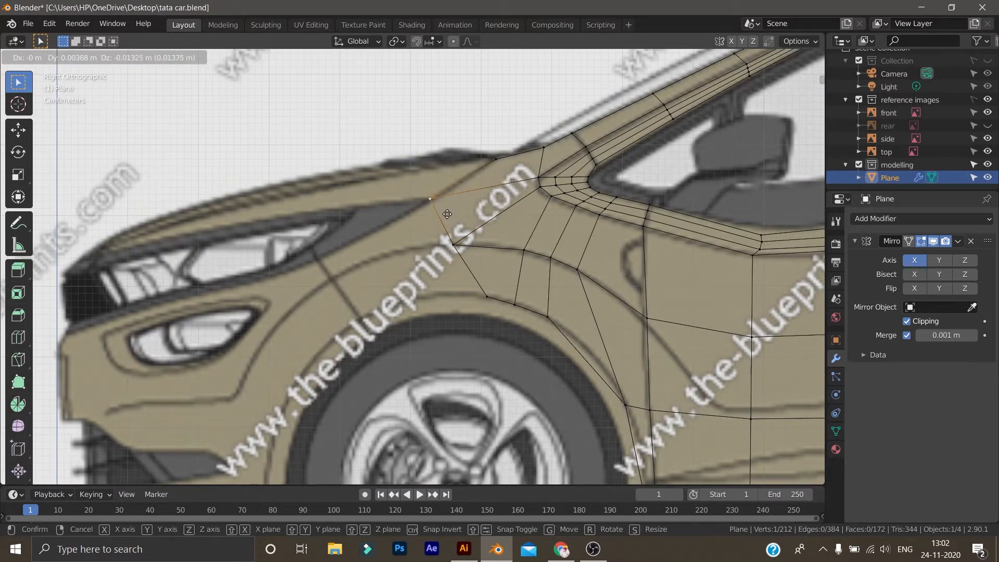
pyautogui.click(448, 213)
pyautogui.click(487, 298)
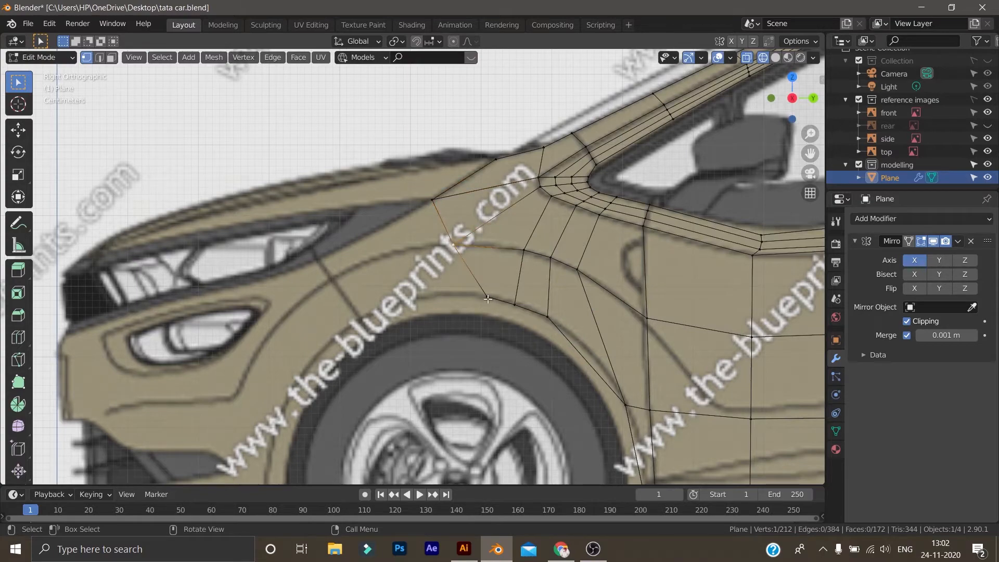
pyautogui.press('g')
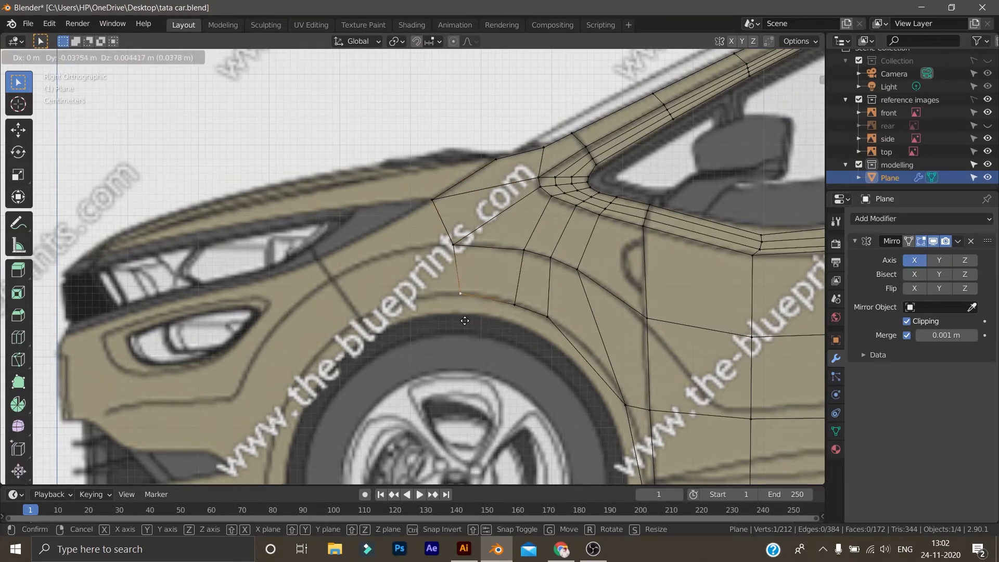
pyautogui.click(424, 300)
# Examine the extended fender mesh against the blueprints in the top and side views
pyautogui.moveTo(425, 299); pyautogui.dragTo(530, 371, button='middle')
pyautogui.press('KP_7')
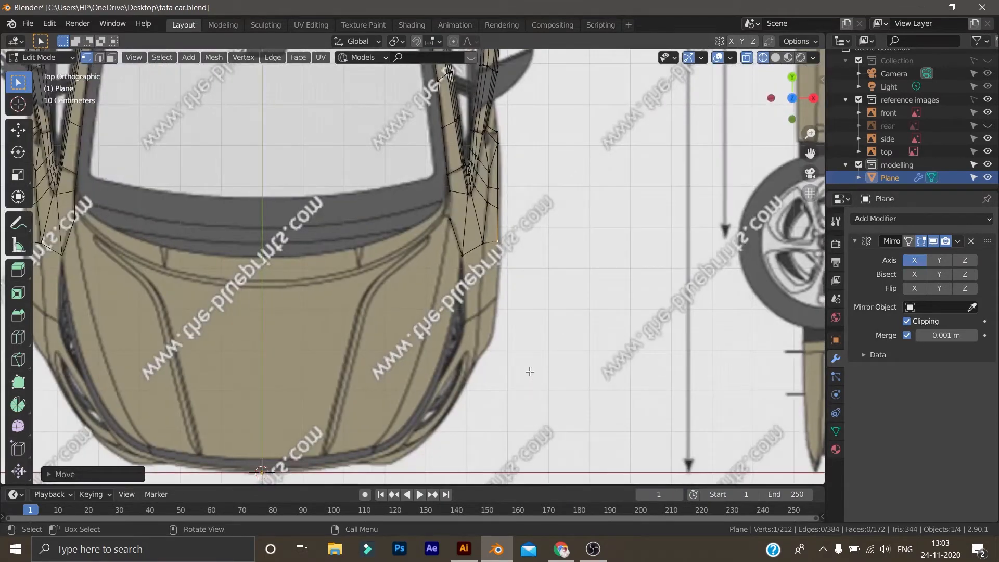
pyautogui.press('KP_3')
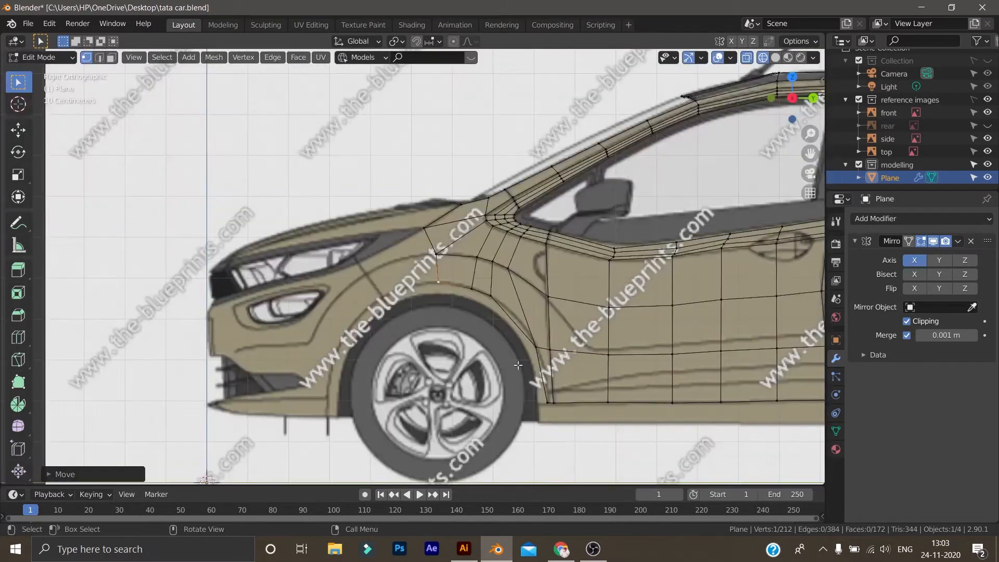
pyautogui.hotkey('ctrl', 'r')
pyautogui.press('Escape')
pyautogui.click(396, 320)
pyautogui.moveTo(397, 320); pyautogui.dragTo(470, 342, button='middle')
# In the top view, move the hood-line vertex just ahead of the windshield's base corner about 0.005 m outward
pyautogui.press('KP_7')
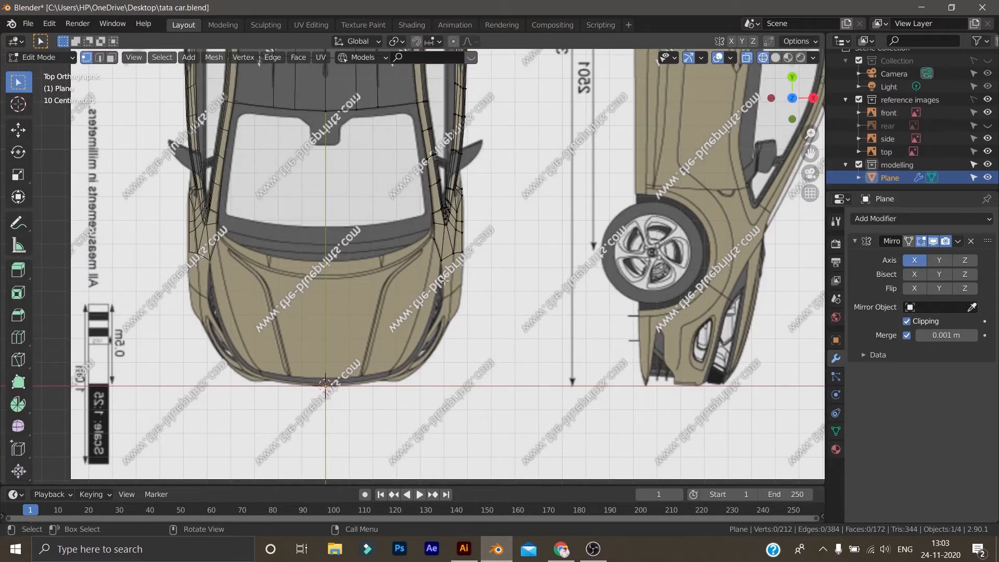
pyautogui.scroll(2, 446, 281)
pyautogui.click(443, 227)
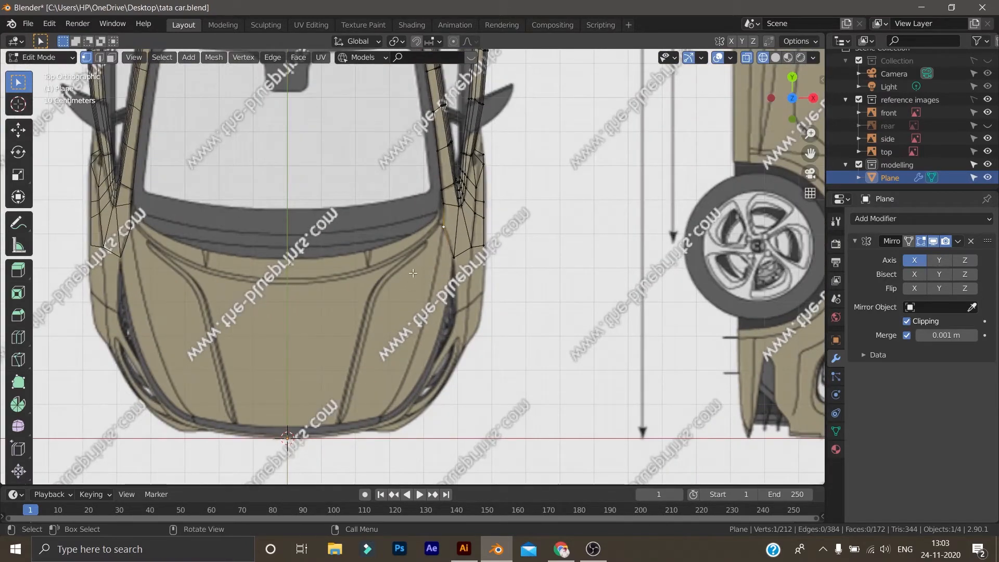
pyautogui.press('g')
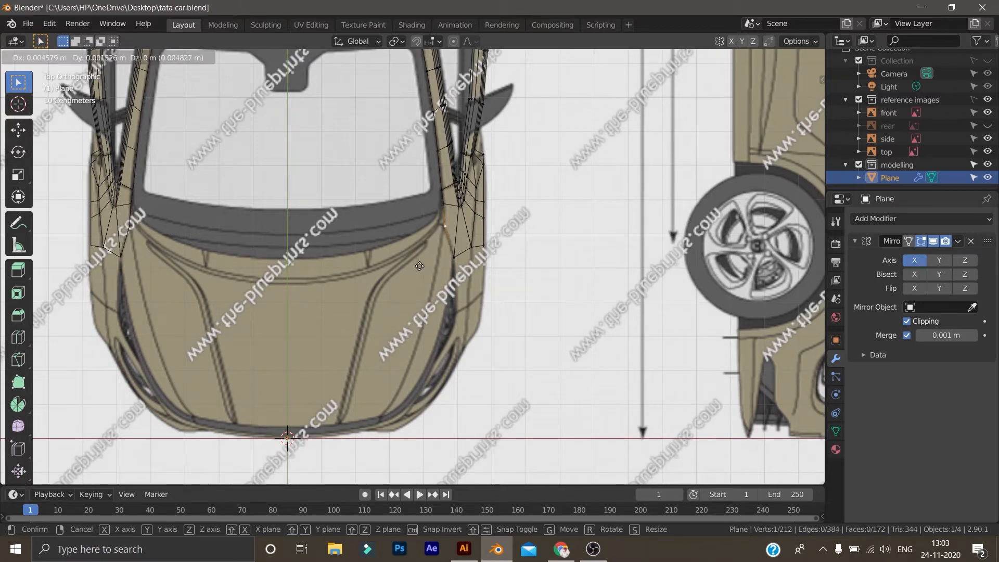
pyautogui.click(419, 266)
pyautogui.press('g')
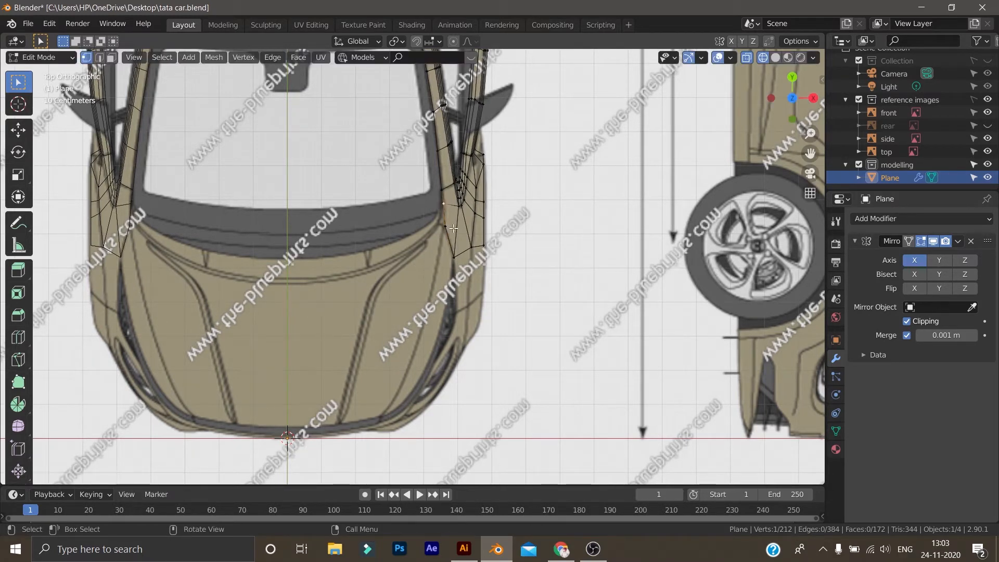
# Extrude the vertex at the windshield's base corner to the car's centre line at the hood's rear edge, about 0.53 m
pyautogui.click(443, 204)
pyautogui.press('e')
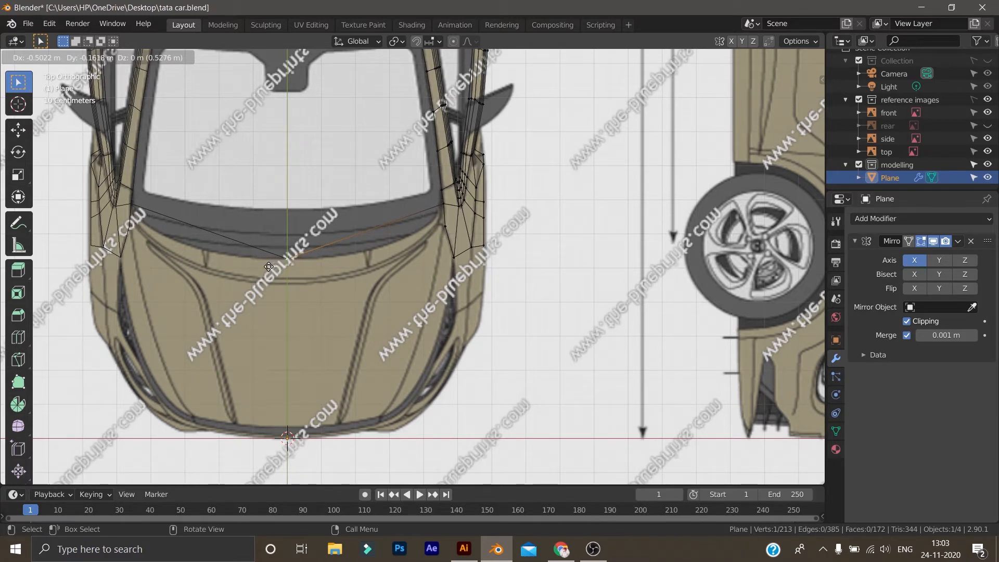
pyautogui.click(268, 266)
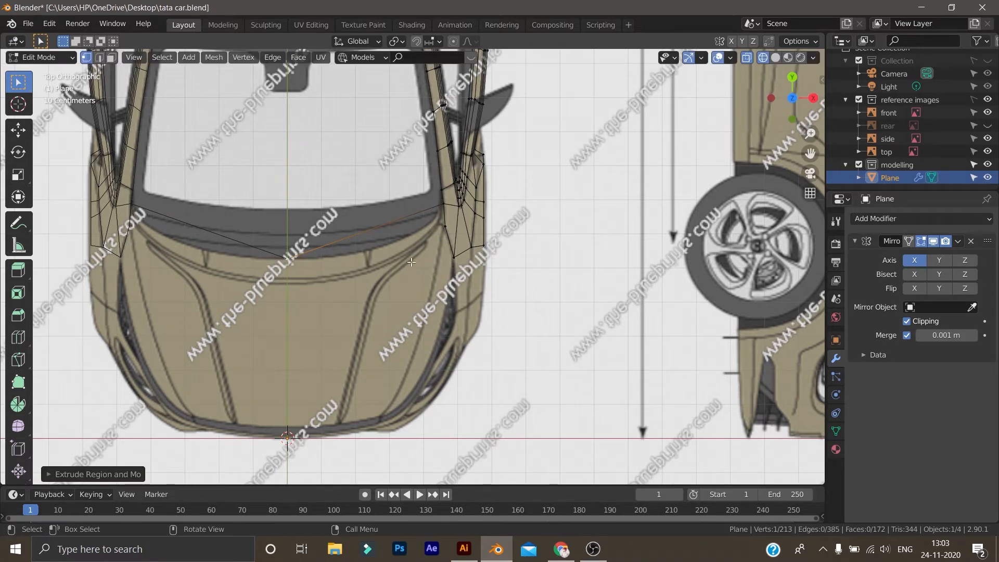
# Subdivide the new edge between the windshield corner and the centre line twice, into four segments
pyautogui.keyDown('shift'); pyautogui.click(443, 205); pyautogui.keyUp('shift')
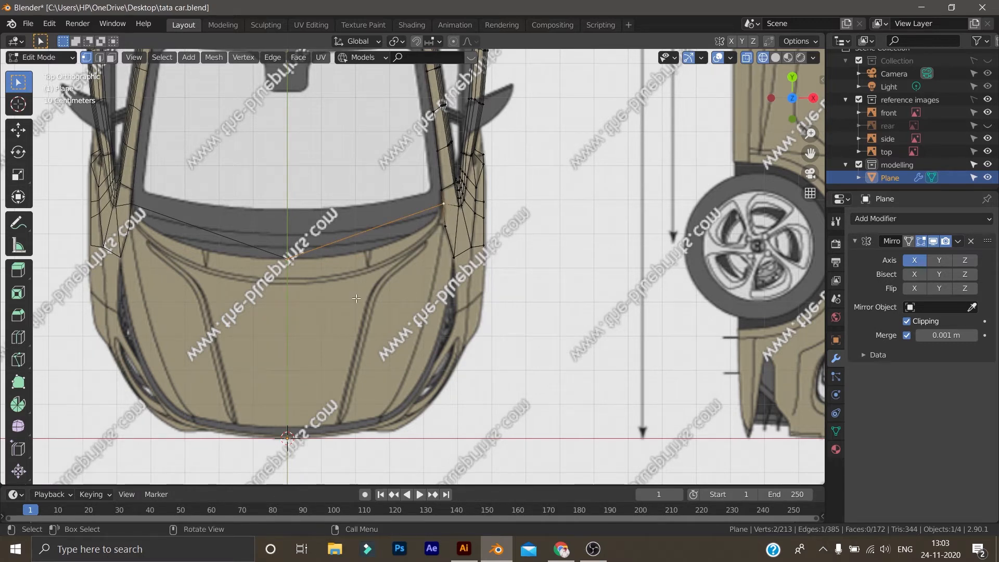
pyautogui.rightClick(358, 289)
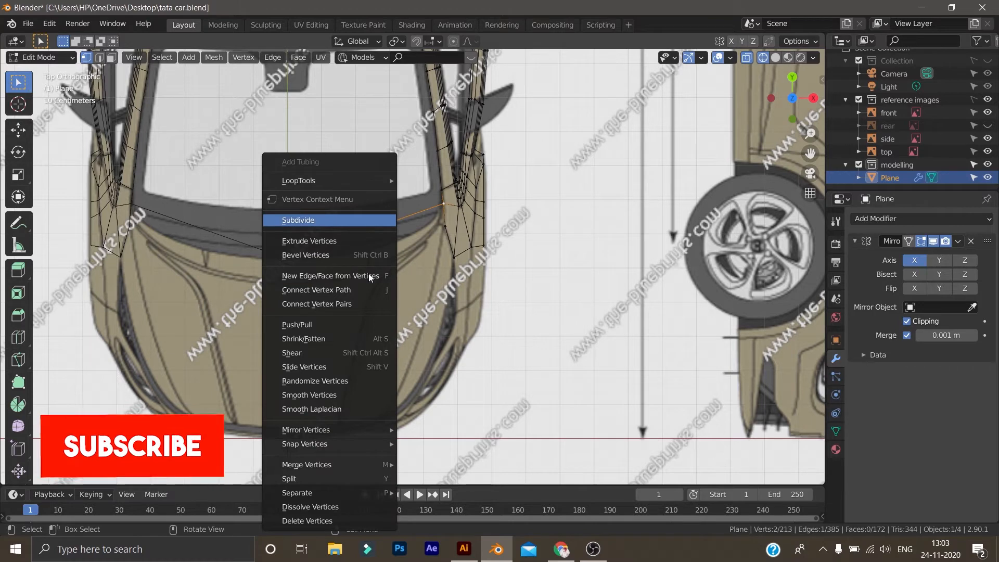
pyautogui.click(354, 220)
pyautogui.rightClick(353, 220)
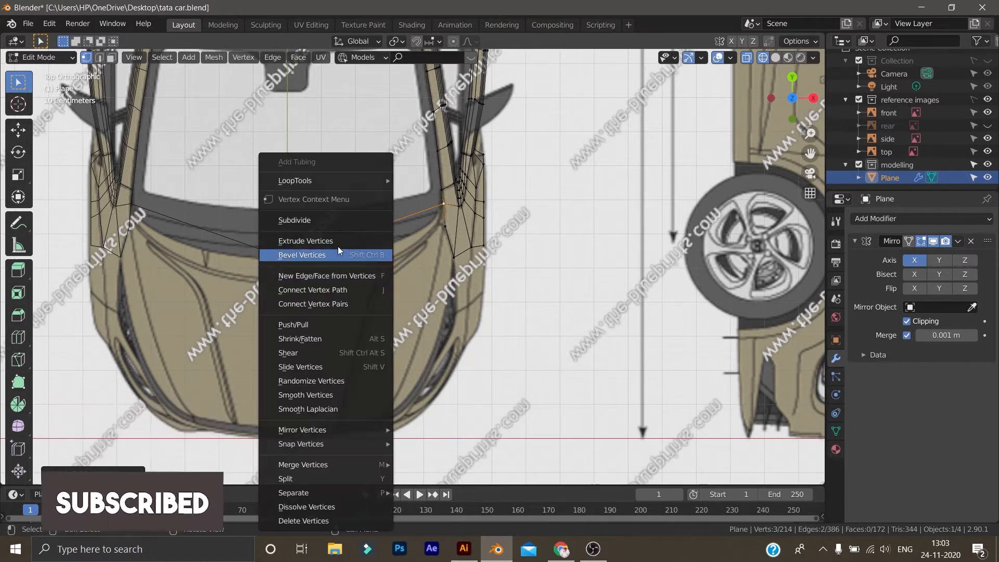
pyautogui.click(322, 220)
# Move the three subdivision vertices in the top view onto the blueprint's curved rear hood line
pyautogui.scroll(4, 322, 234)
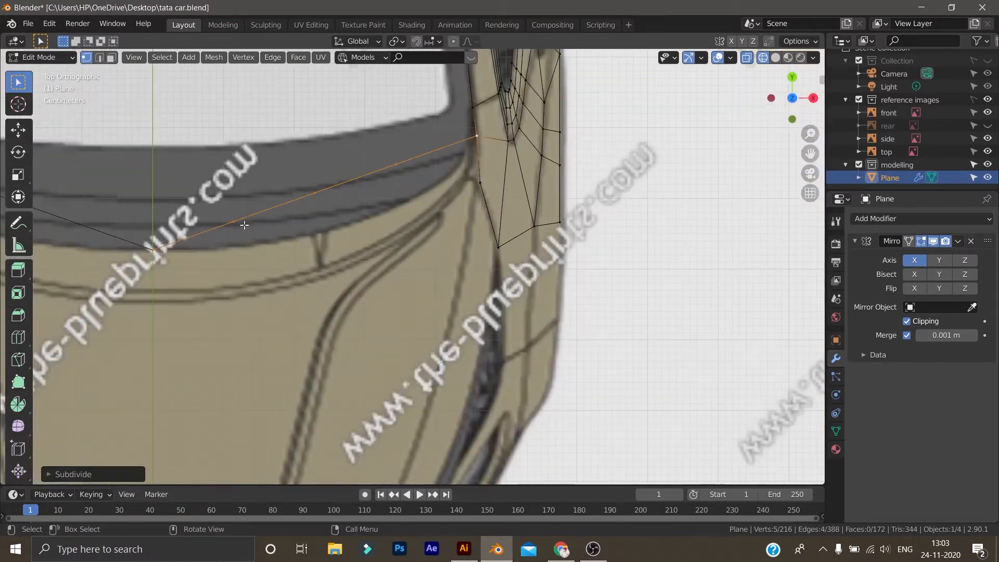
pyautogui.click(244, 225)
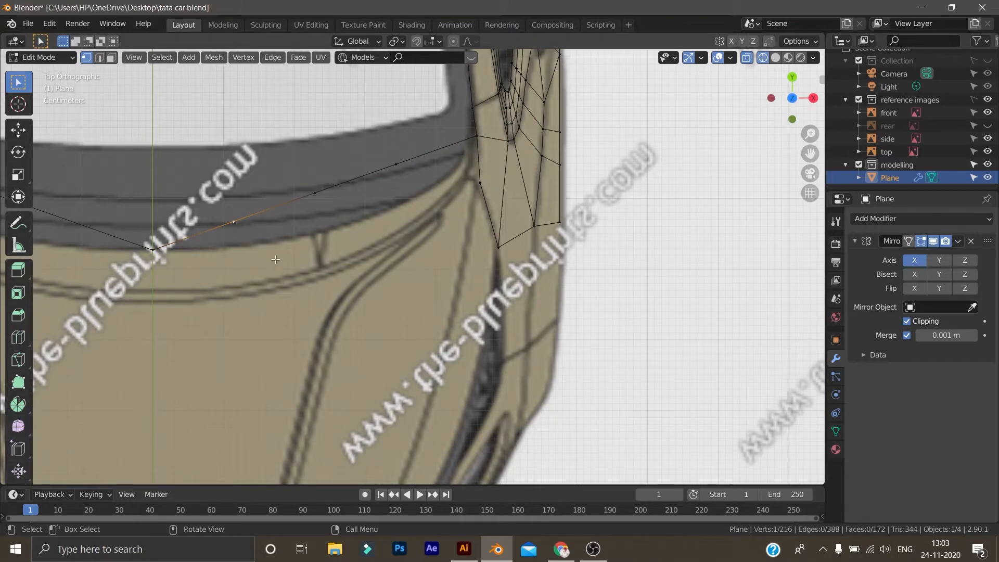
pyautogui.press('g')
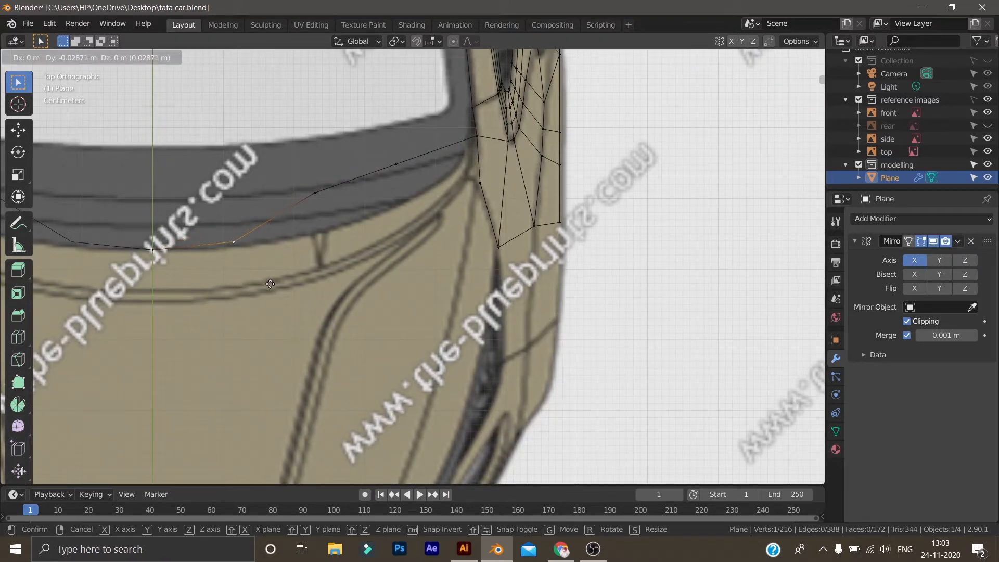
pyautogui.click(270, 281)
pyautogui.click(314, 195)
pyautogui.press('g')
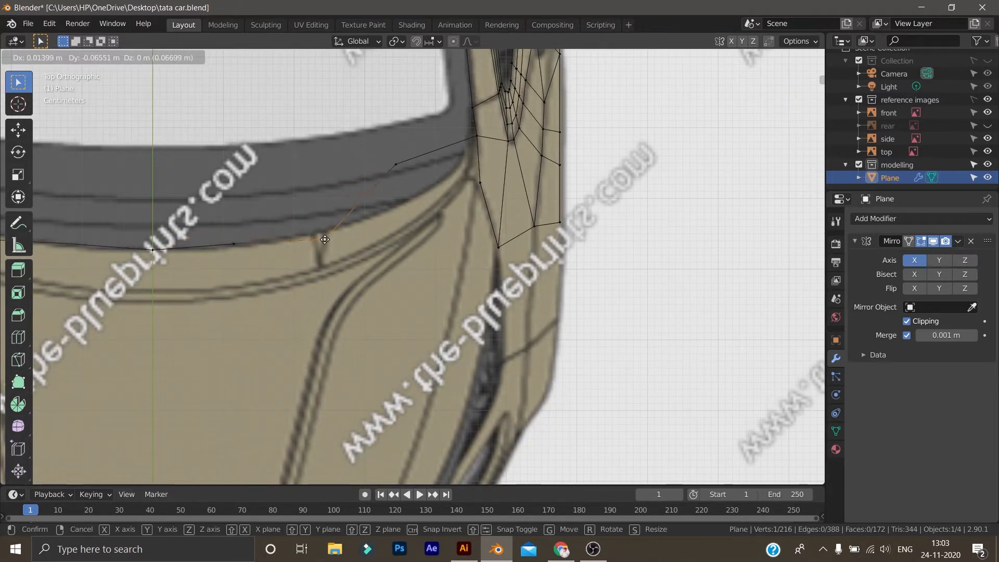
pyautogui.click(324, 234)
pyautogui.click(401, 162)
pyautogui.press('g')
pyautogui.click(431, 190)
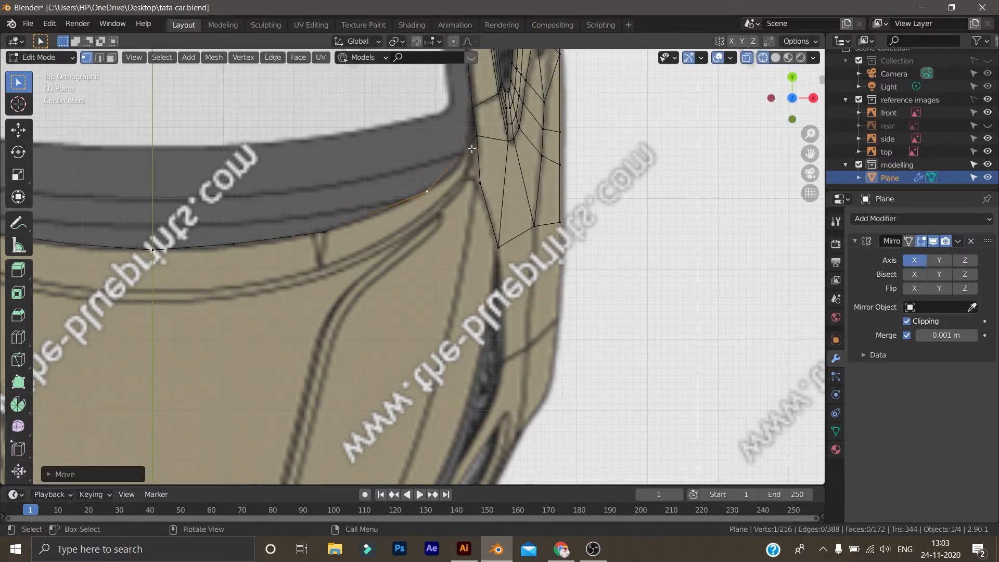
# Move the windshield base corner vertex about 0.03 m forward to meet the end of the rear hood line
pyautogui.click(475, 139)
pyautogui.press('g')
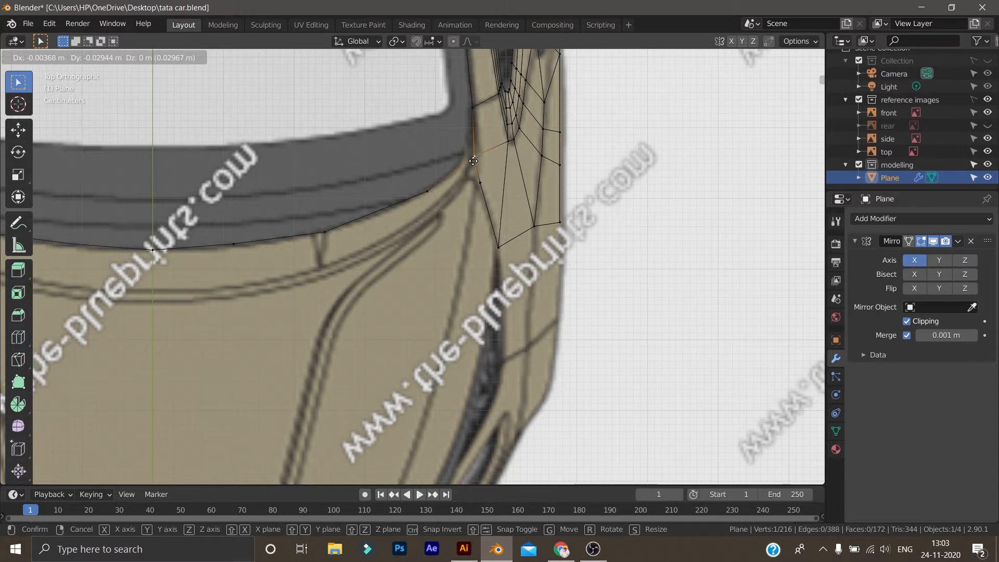
pyautogui.click(471, 161)
# Compare the curved rear hood edge with the blueprints in the top and side views
pyautogui.scroll(-4, 471, 161)
pyautogui.scroll(-3, 490, 308)
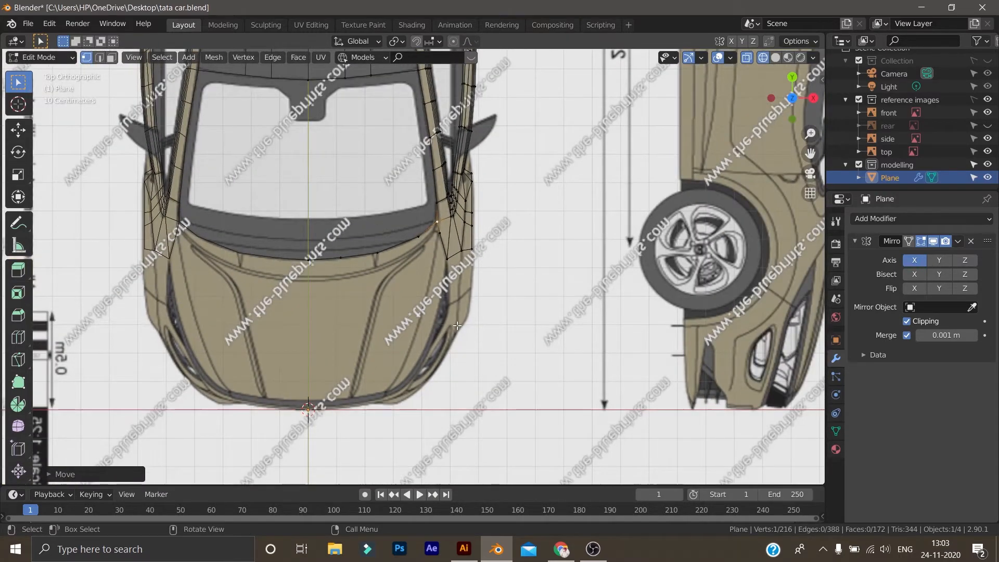
pyautogui.keyDown('shift'); pyautogui.moveTo(466, 329); pyautogui.dragTo(477, 238, button='middle'); pyautogui.keyUp('shift')
pyautogui.click(525, 249)
pyautogui.scroll(-2, 503, 226)
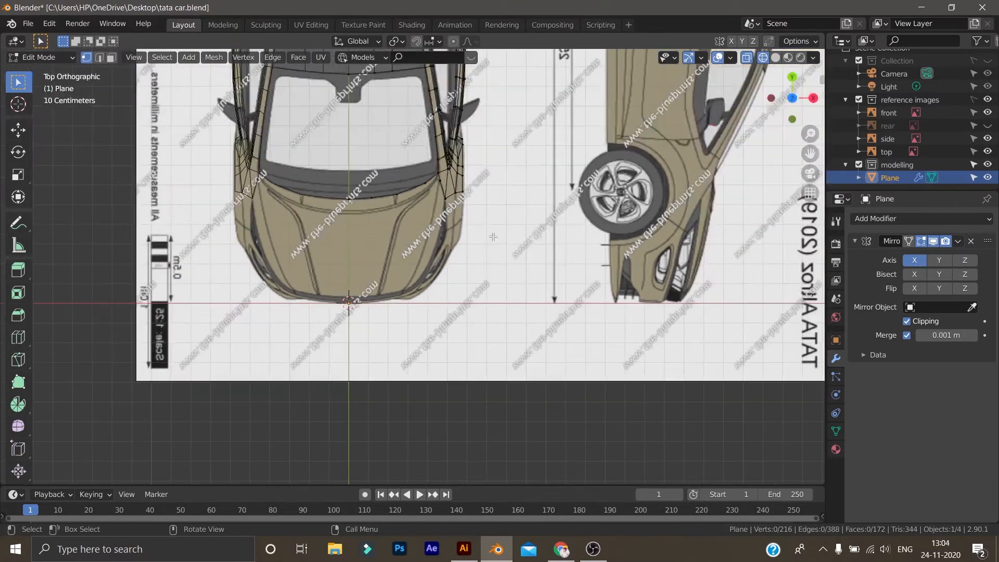
pyautogui.scroll(2, 475, 246)
pyautogui.press('KP_3')
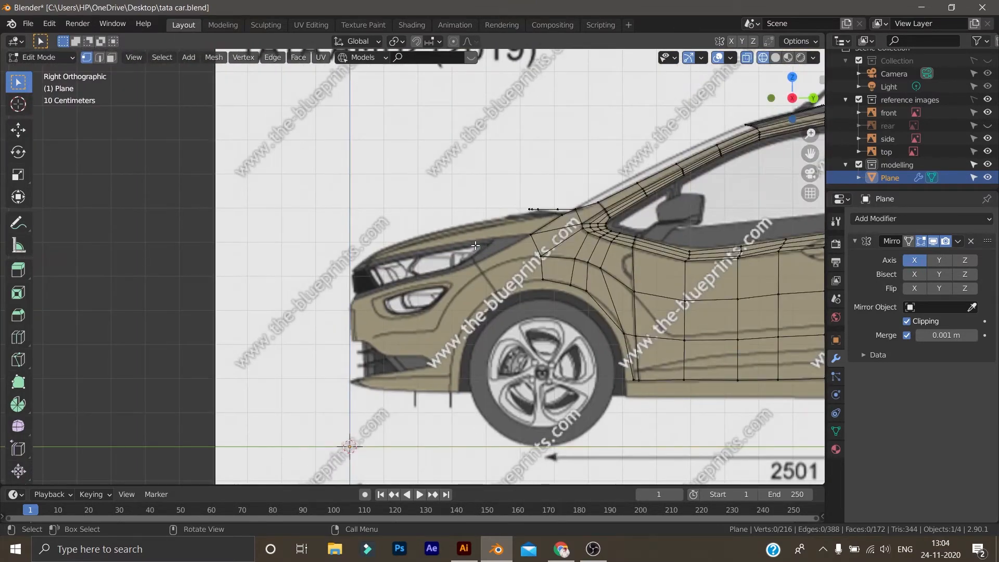
pyautogui.press('KP_7')
pyautogui.press('KP_3')
# In the side view, lower the two outer subdivision vertices of the rear hood edge along Z onto the blueprint hood contour
pyautogui.scroll(3, 481, 255)
pyautogui.scroll(2, 410, 238)
pyautogui.keyDown('shift'); pyautogui.moveTo(411, 237); pyautogui.dragTo(393, 241, button='middle'); pyautogui.keyUp('shift')
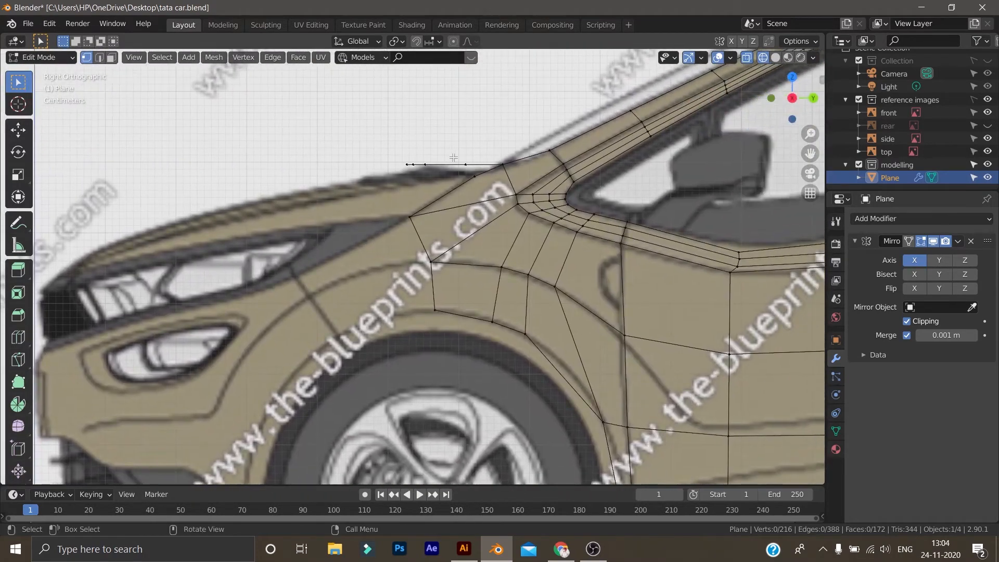
pyautogui.click(465, 164)
pyautogui.press('g')
pyautogui.press('z')
pyautogui.click(448, 189)
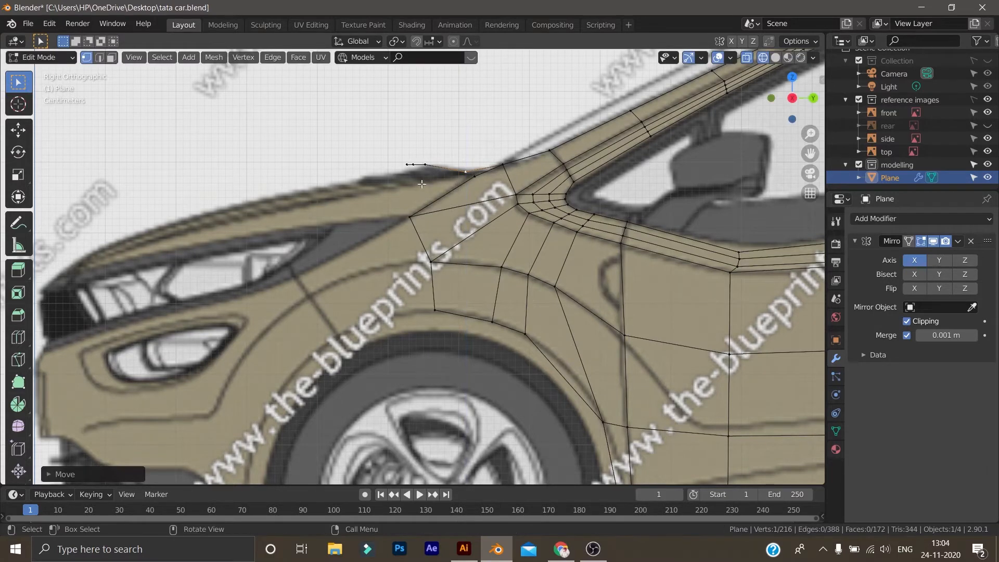
pyautogui.click(424, 165)
pyautogui.press('g')
pyautogui.press('z')
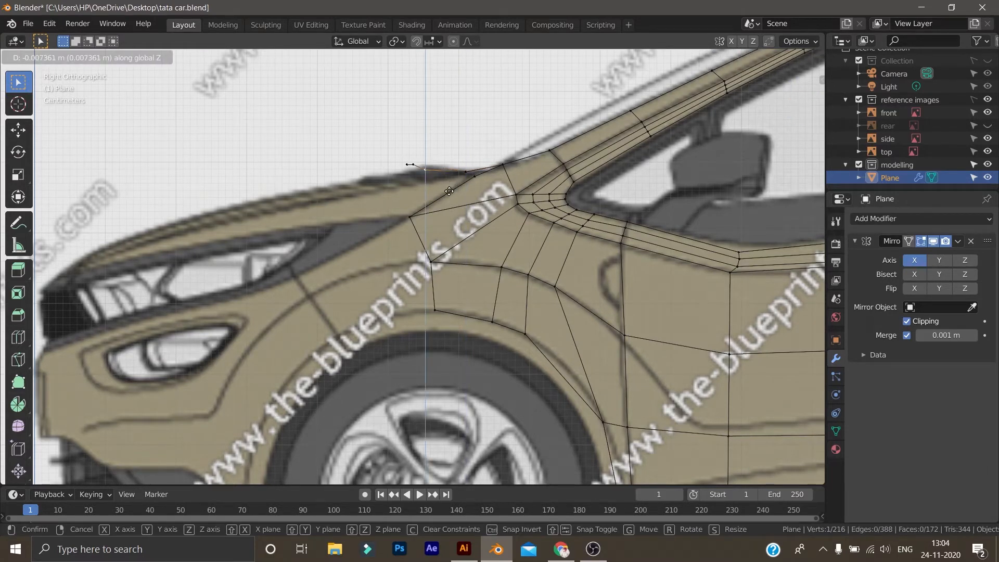
pyautogui.click(448, 191)
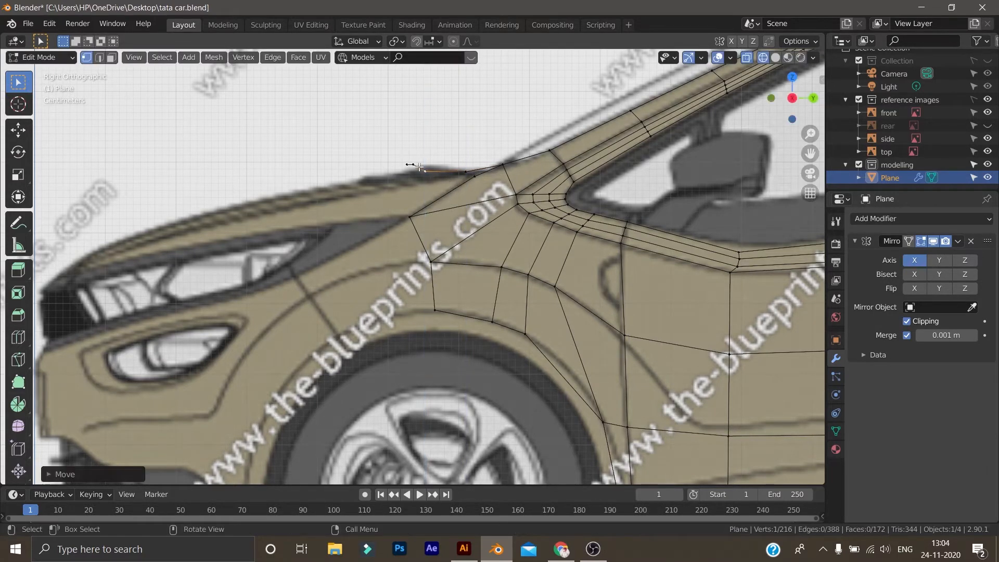
# Lower the innermost subdivision vertex and the centre-line vertex of the rear hood edge along Z to the blueprint hood contour
pyautogui.press('g')
pyautogui.press('z')
pyautogui.click(428, 194)
pyautogui.click(406, 163)
pyautogui.press('g')
pyautogui.press('z')
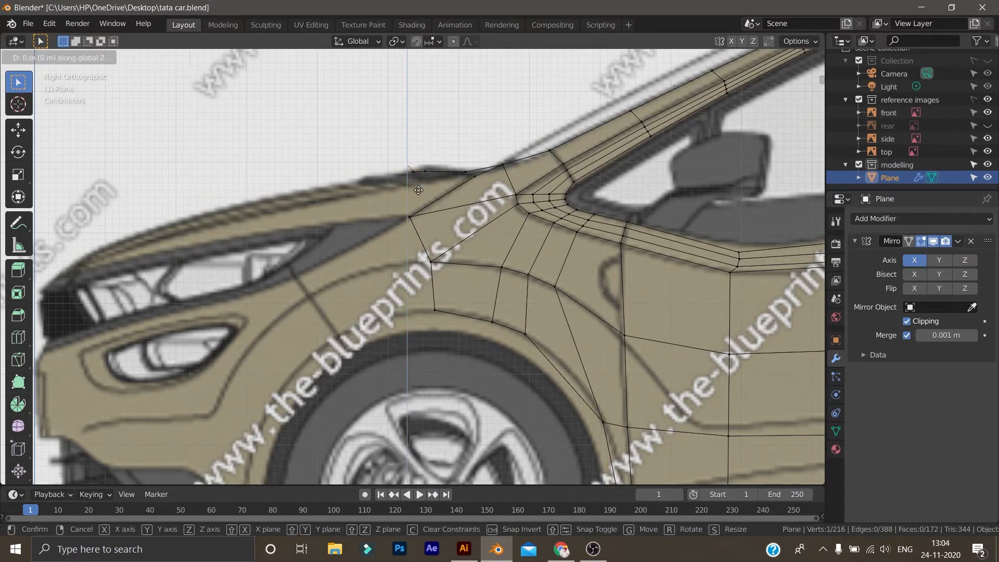
pyautogui.click(418, 196)
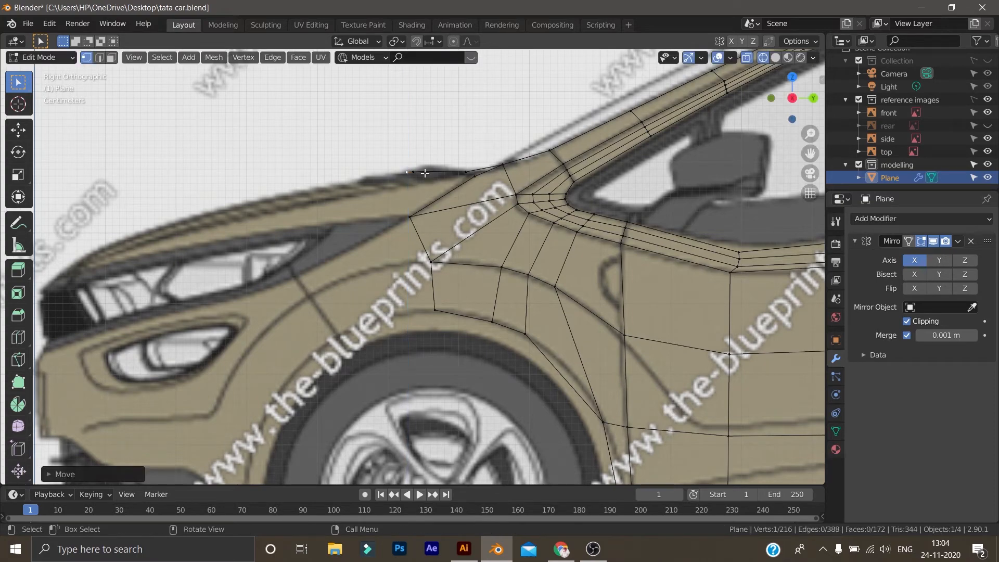
pyautogui.scroll(-6, 425, 174)
pyautogui.moveTo(425, 173); pyautogui.dragTo(478, 332, button='middle')
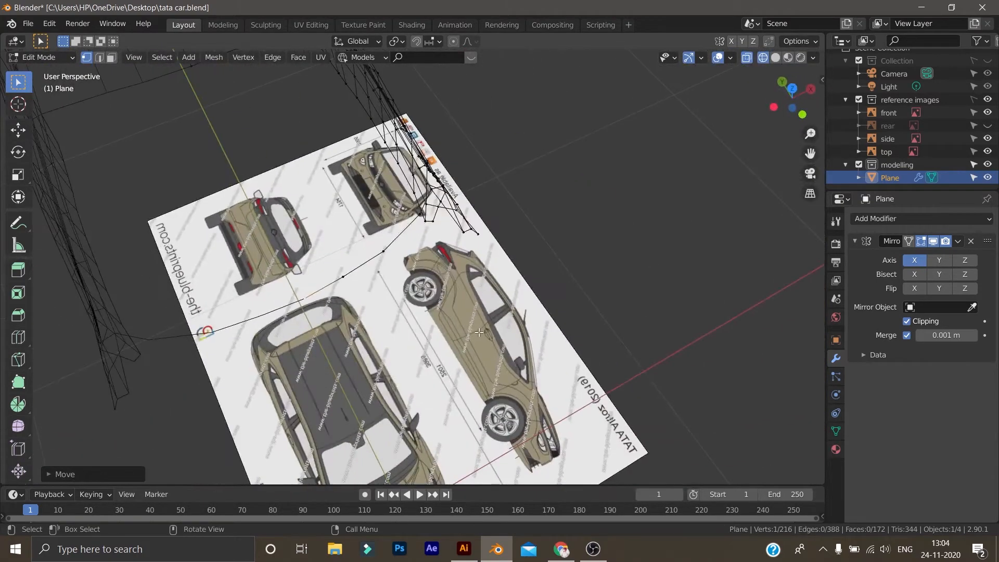
# Compare the mesh at the windshield base corner and rear hood edge with the blueprints in the top and side views
pyautogui.press('KP_7')
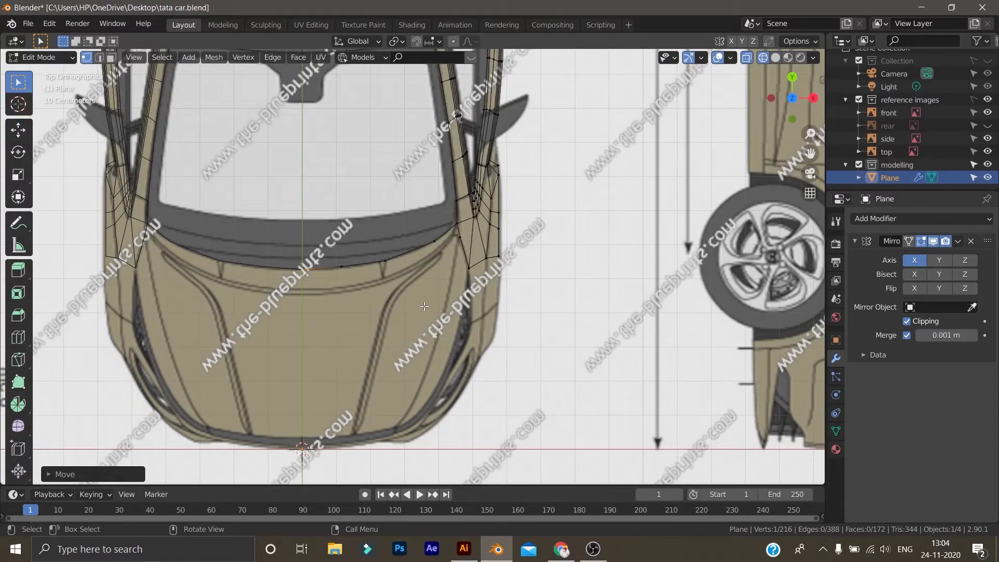
pyautogui.scroll(-3, 474, 294)
pyautogui.moveTo(474, 294); pyautogui.dragTo(425, 211, button='middle')
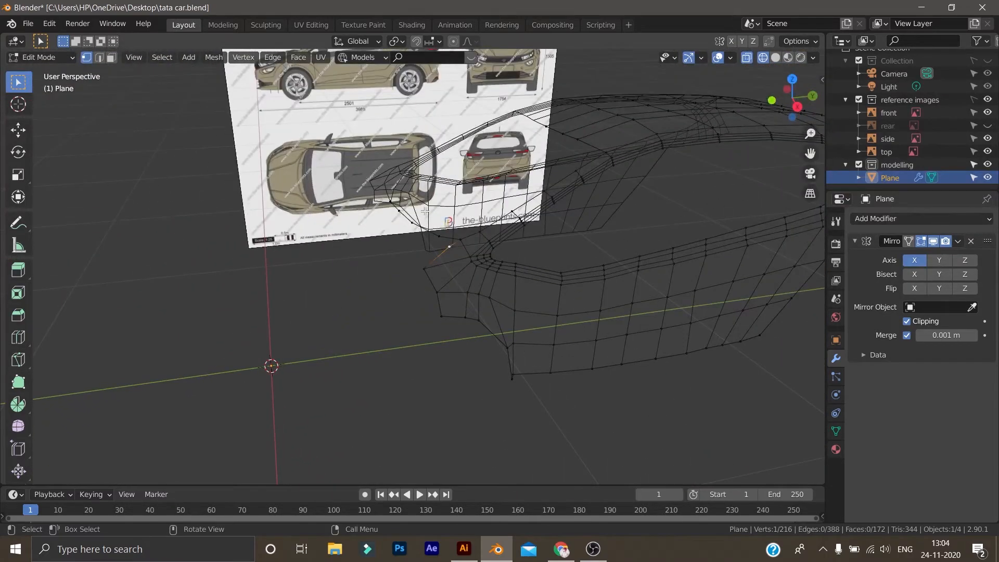
pyautogui.press('KP_3')
pyautogui.scroll(6, 425, 210)
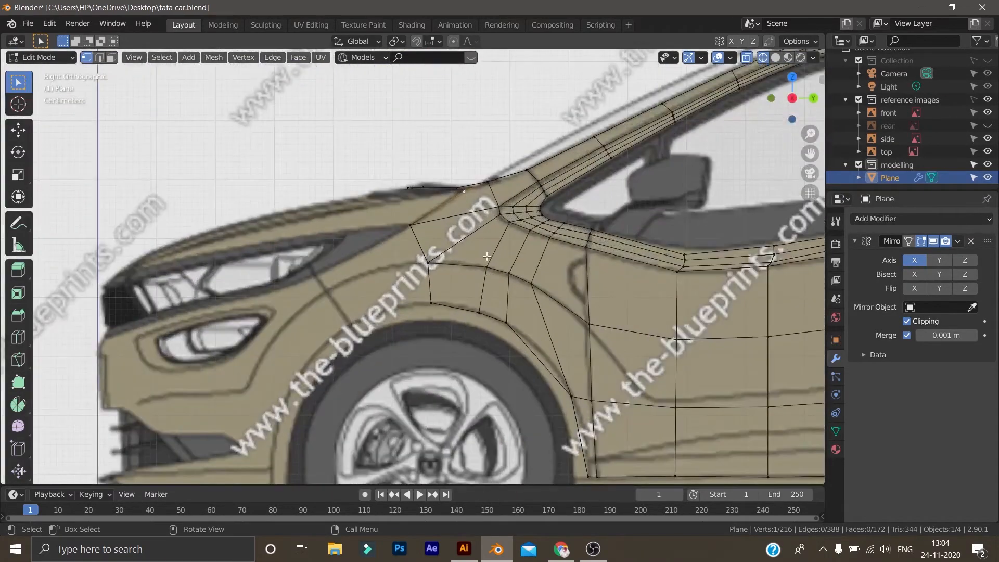
pyautogui.scroll(-3, 467, 168)
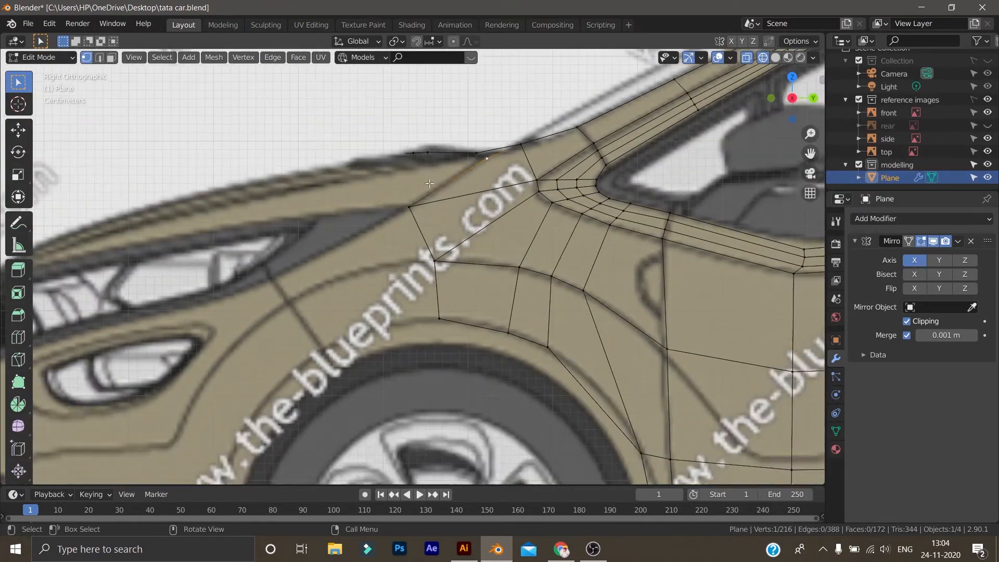
pyautogui.moveTo(467, 168); pyautogui.dragTo(457, 199, button='middle')
pyautogui.press('KP_3')
# Delete the two fender vertices just ahead of the windshield base corner that run along the hood's side line
pyautogui.press('KP_7')
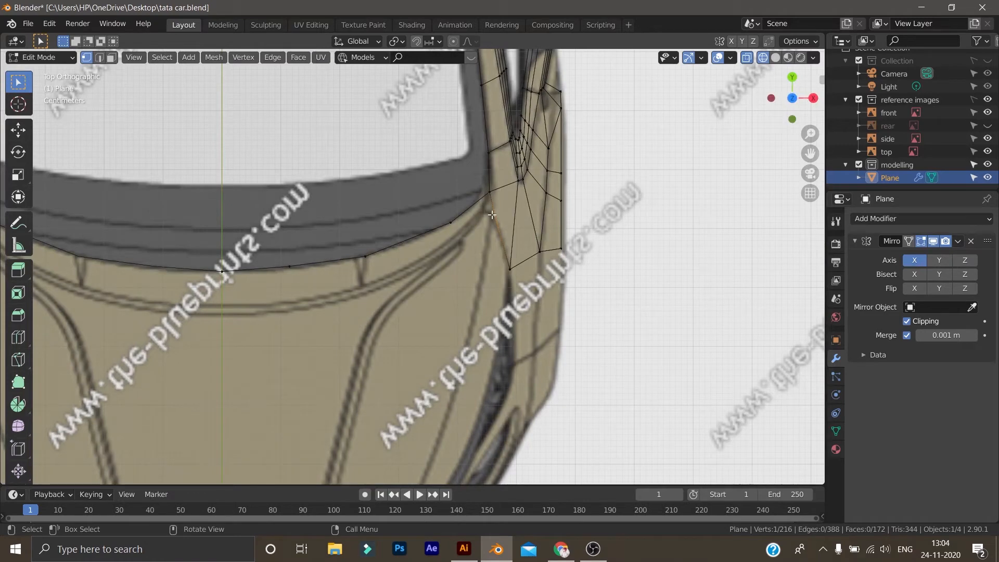
pyautogui.keyDown('shift'); pyautogui.click(509, 265); pyautogui.keyUp('shift')
pyautogui.press('x')
pyautogui.press('Return')
# Extrude the rear hood edge, from the windshield base corner to the centre line, about 0.49 m forward along Y
pyautogui.click(489, 191)
pyautogui.scroll(-3, 507, 252)
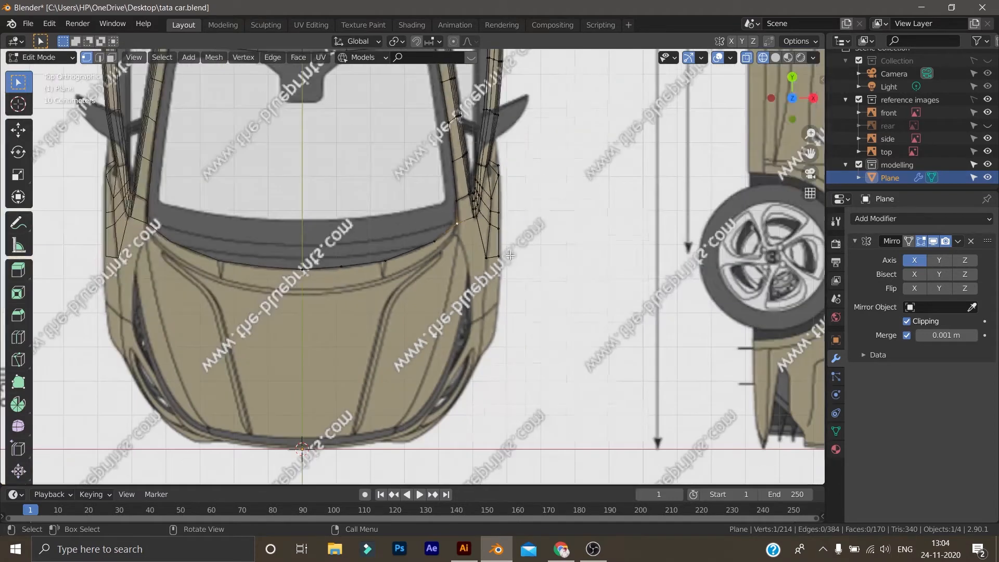
pyautogui.keyDown('shift'); pyautogui.moveTo(553, 276); pyautogui.dragTo(689, 240, button='middle'); pyautogui.keyUp('shift')
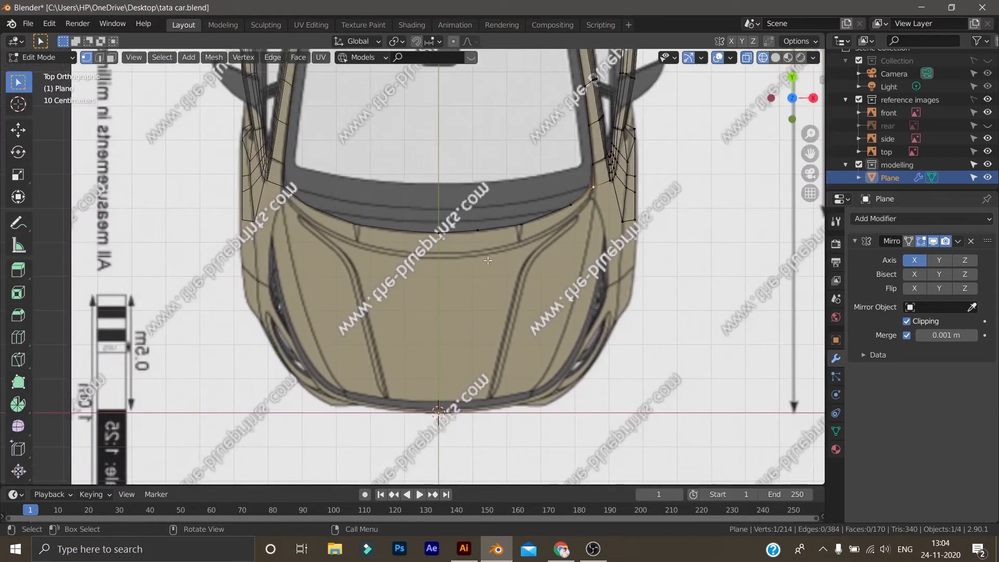
pyautogui.keyDown('ctrl'); pyautogui.click(437, 234); pyautogui.keyUp('ctrl')
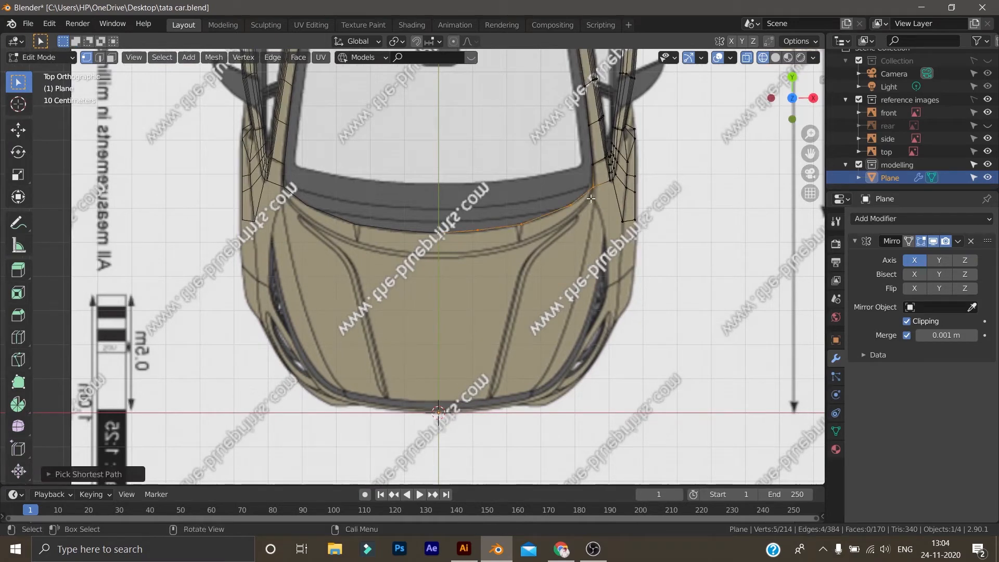
pyautogui.press('e')
pyautogui.press('y')
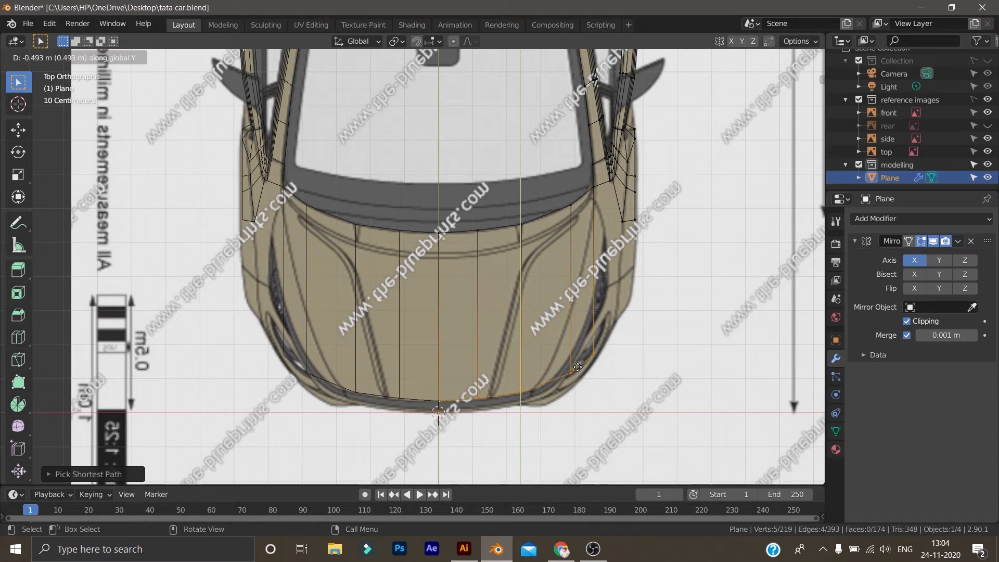
pyautogui.click(578, 367)
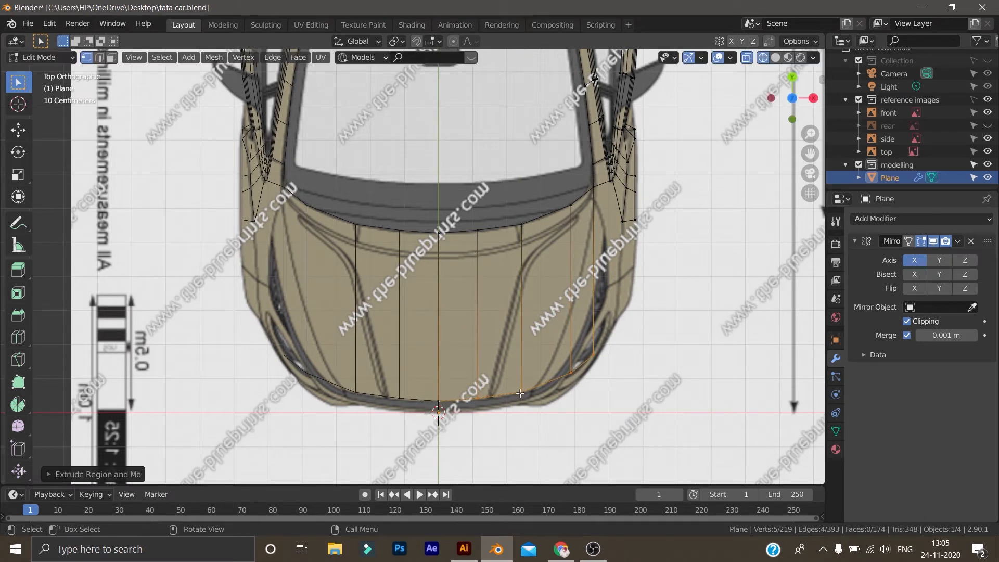
# Move the two front hood edge vertices nearest the centre line inward along the blueprint's front line, placing the second at the hood crease
pyautogui.scroll(2, 521, 393)
pyautogui.keyDown('shift'); pyautogui.moveTo(533, 278); pyautogui.dragTo(539, 236, button='middle'); pyautogui.keyUp('shift')
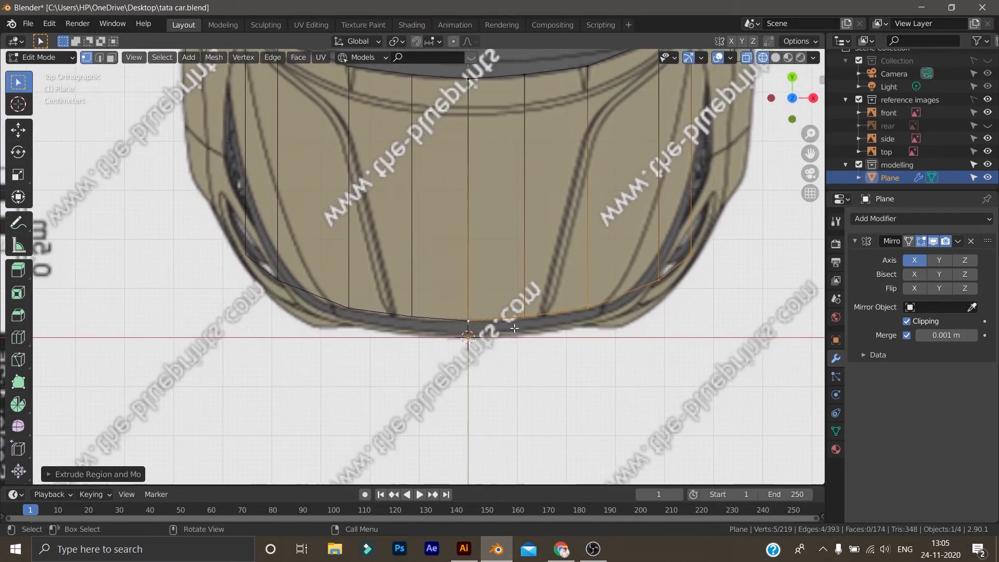
pyautogui.click(658, 280)
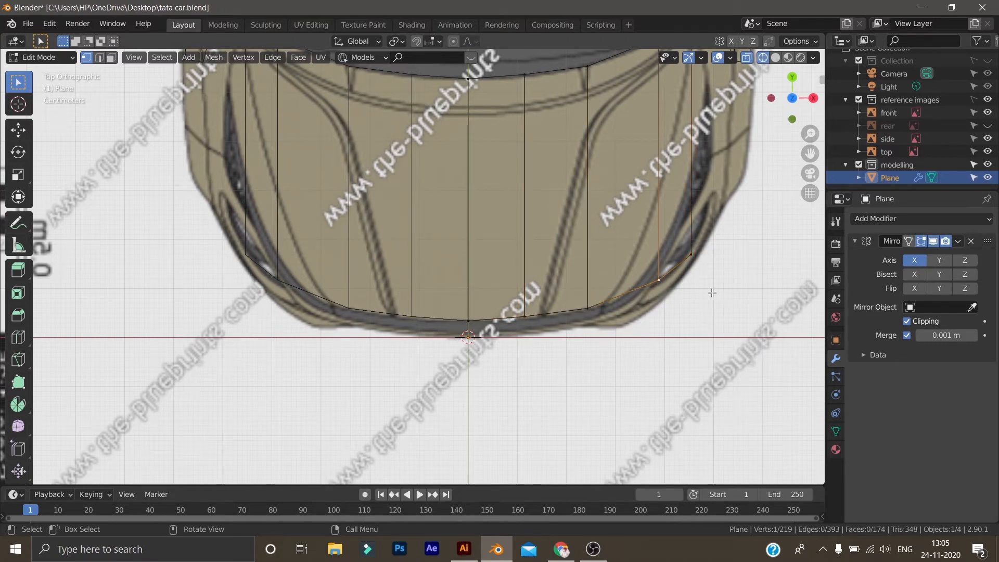
pyautogui.scroll(-3, 714, 238)
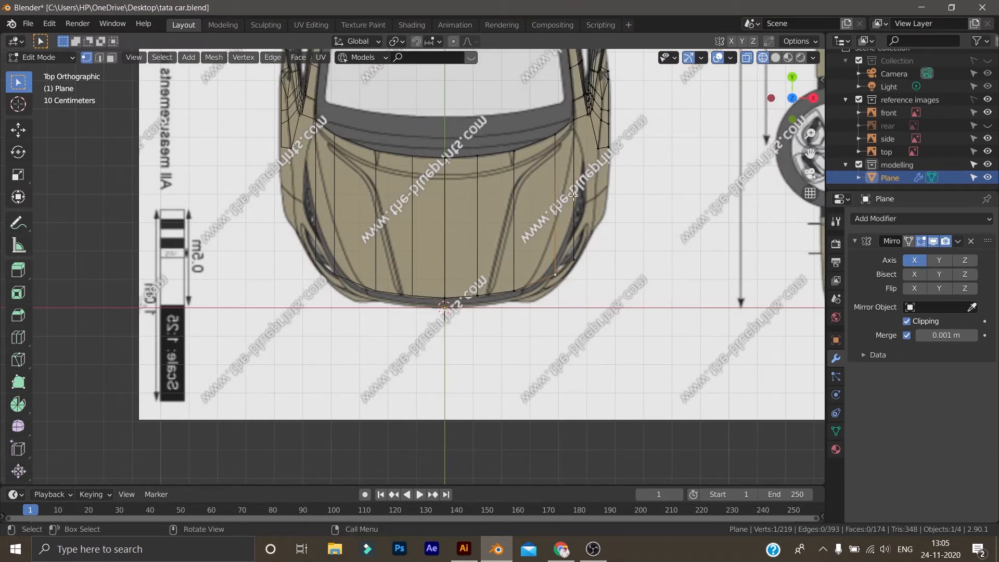
pyautogui.scroll(4, 499, 326)
pyautogui.moveTo(463, 298); pyautogui.dragTo(757, 346)
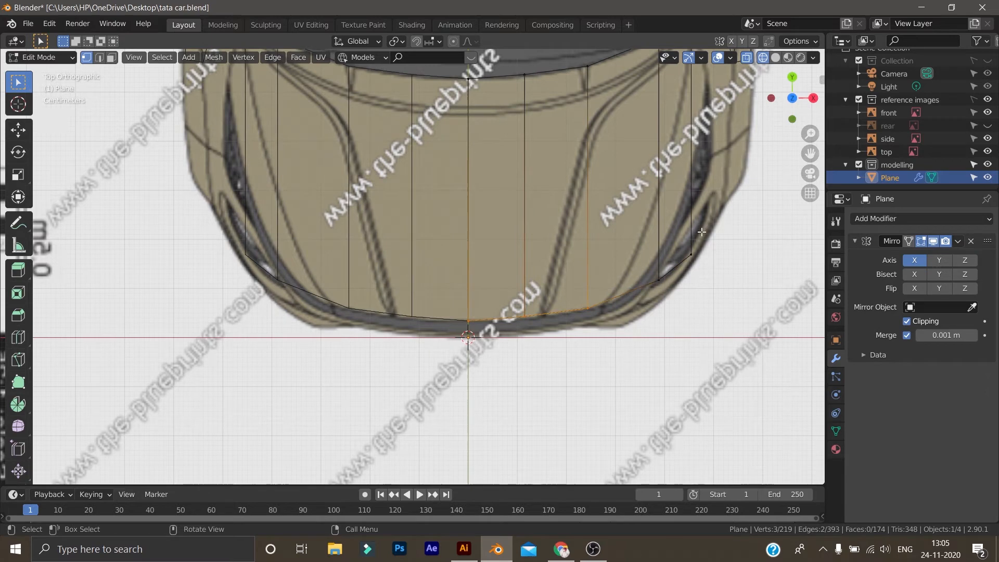
pyautogui.click(525, 316)
pyautogui.press('g')
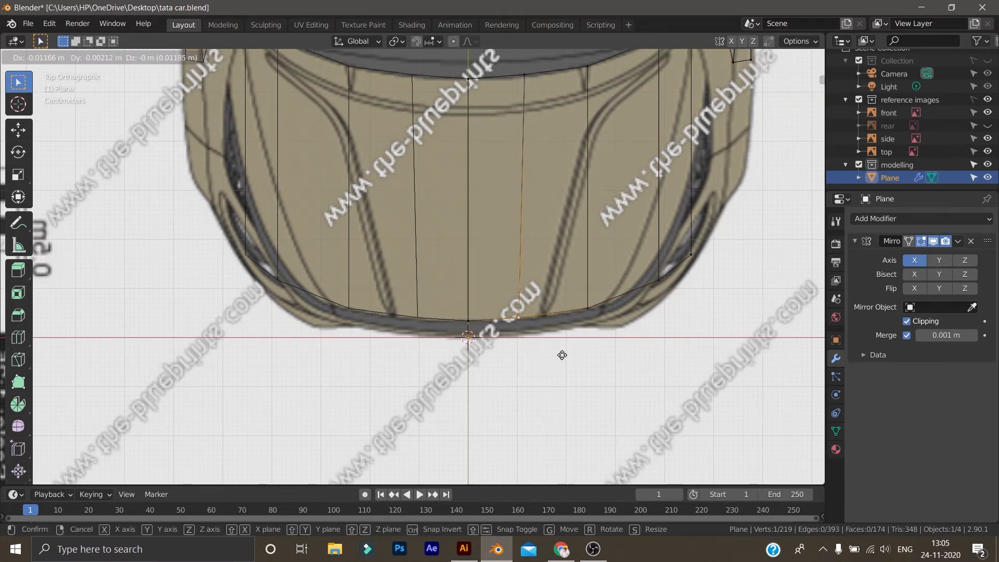
pyautogui.click(554, 358)
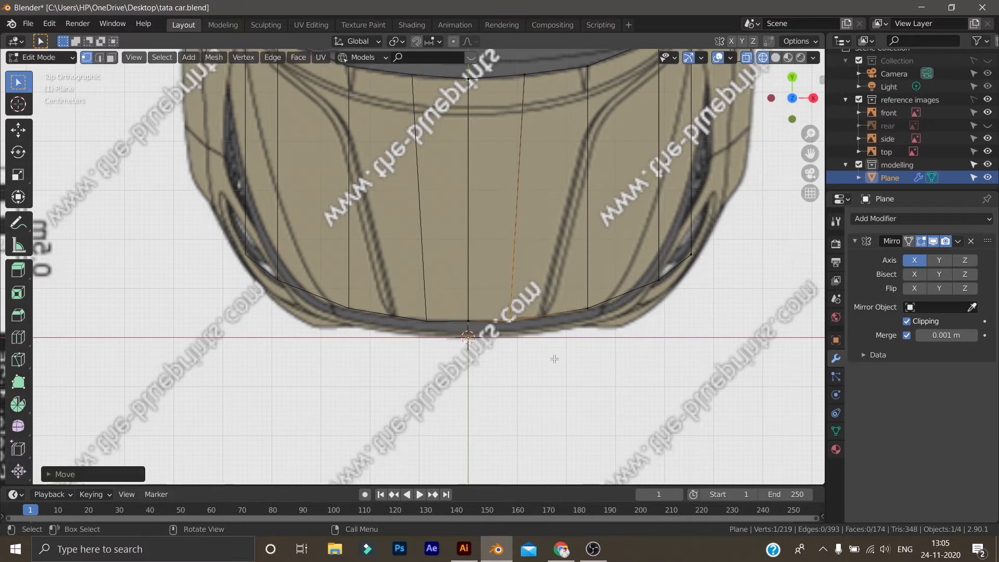
pyautogui.click(585, 330)
pyautogui.press('g')
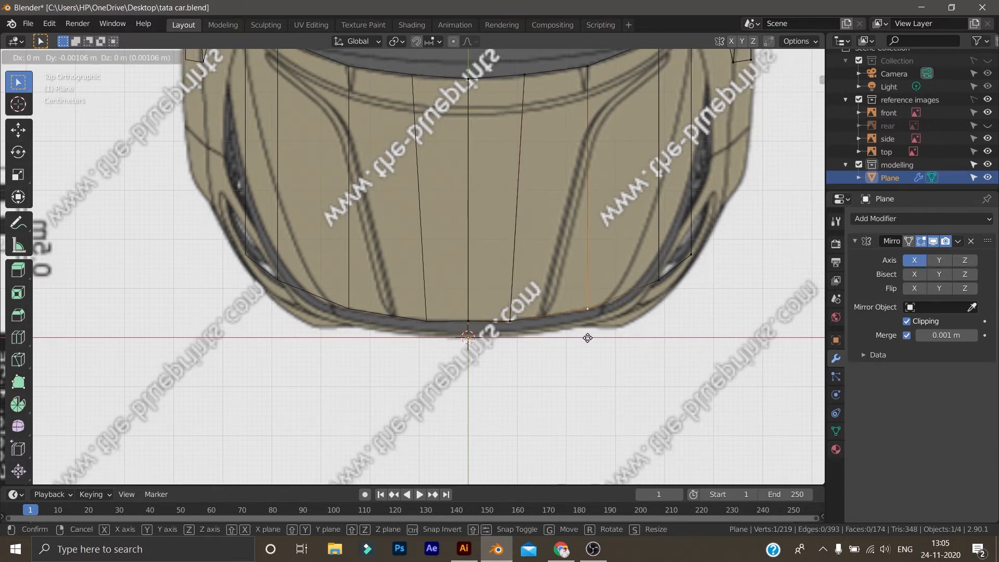
pyautogui.click(550, 340)
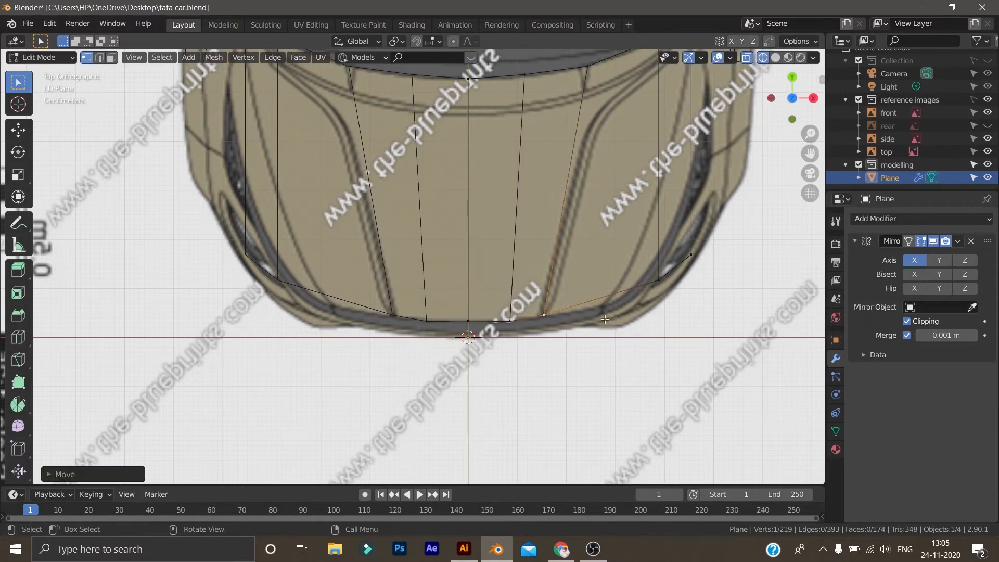
# Move the two outermost front hood edge vertices inward and forward onto the blueprint's front hood line, ending at its outer bend
pyautogui.click(654, 286)
pyautogui.press('g')
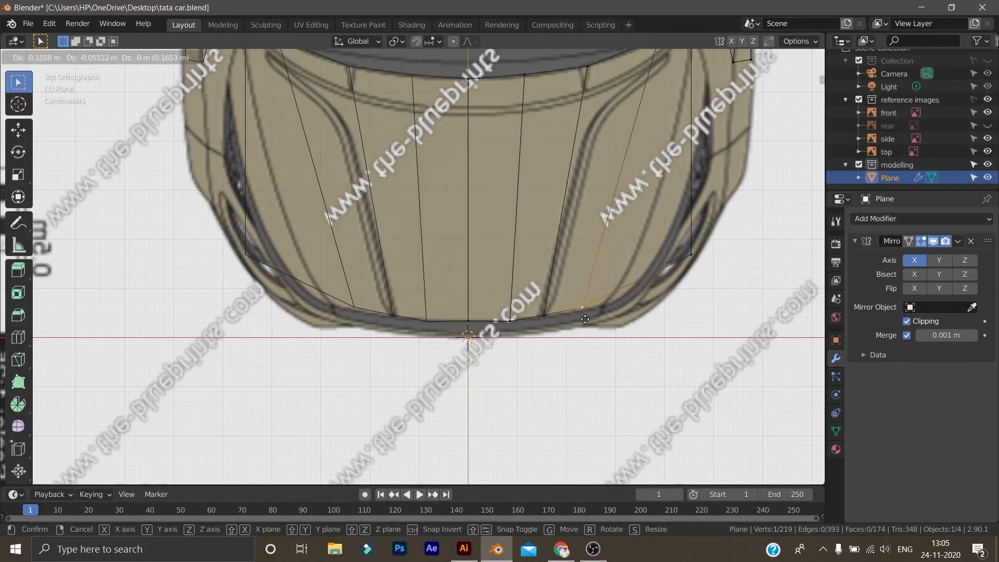
pyautogui.click(583, 322)
pyautogui.click(686, 260)
pyautogui.press('g')
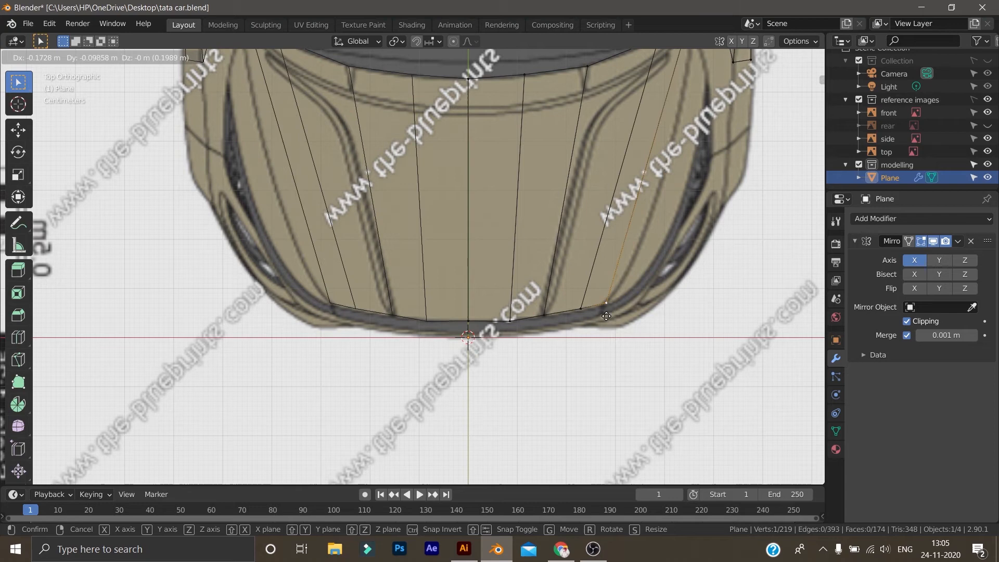
pyautogui.click(602, 317)
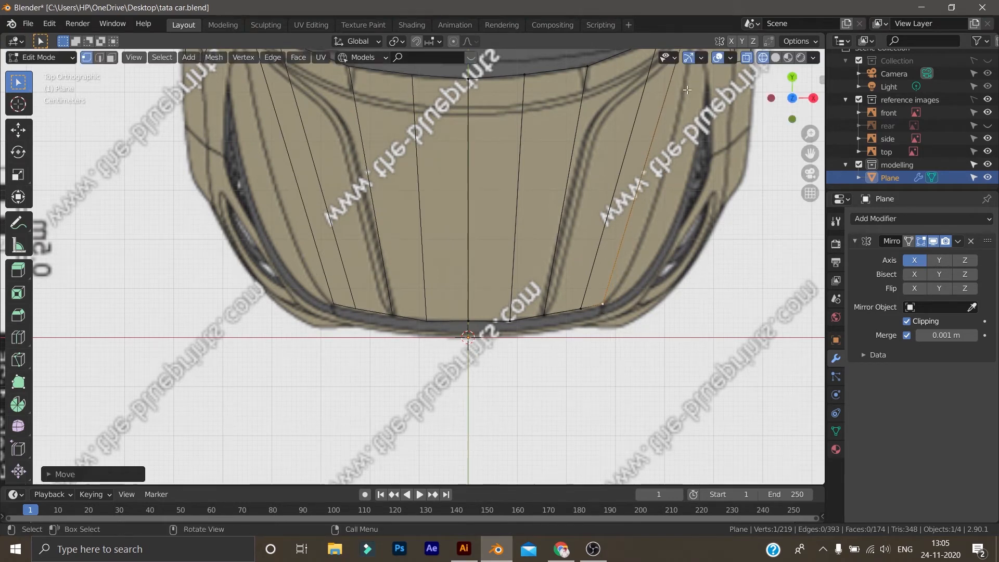
# Examine how the hood mesh's outer side edge follows the blueprint hood outline in the top view
pyautogui.scroll(-1, 694, 140)
pyautogui.keyDown('shift'); pyautogui.moveTo(693, 140); pyautogui.dragTo(644, 190, button='middle'); pyautogui.keyUp('shift')
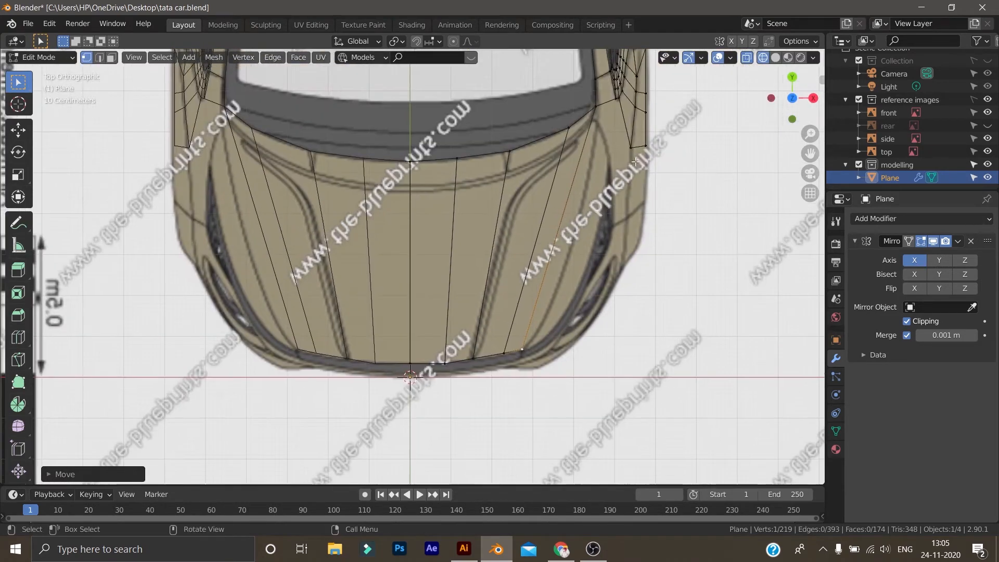
pyautogui.click(596, 107)
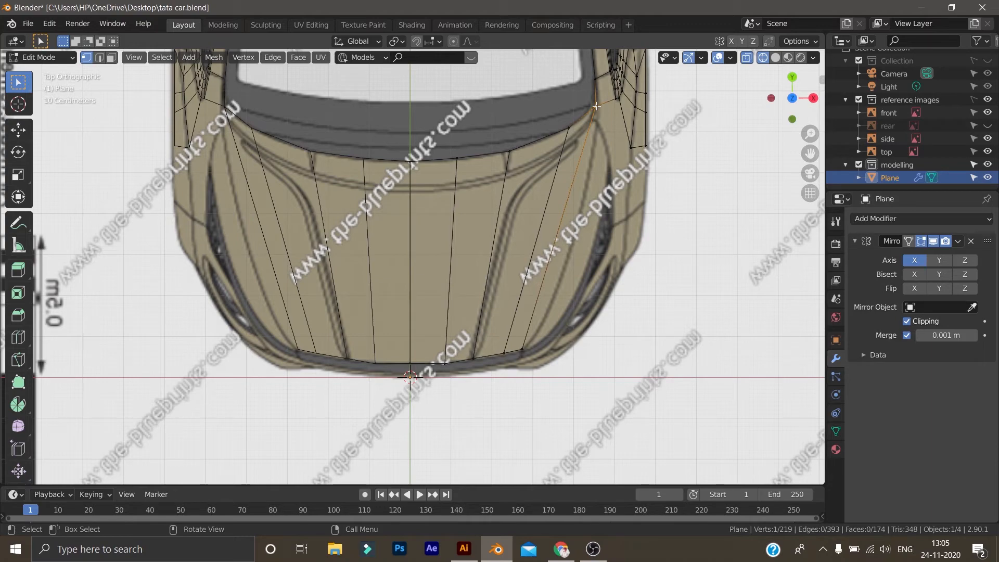
pyautogui.click(614, 174)
pyautogui.scroll(-2, 585, 281)
pyautogui.scroll(3, 573, 298)
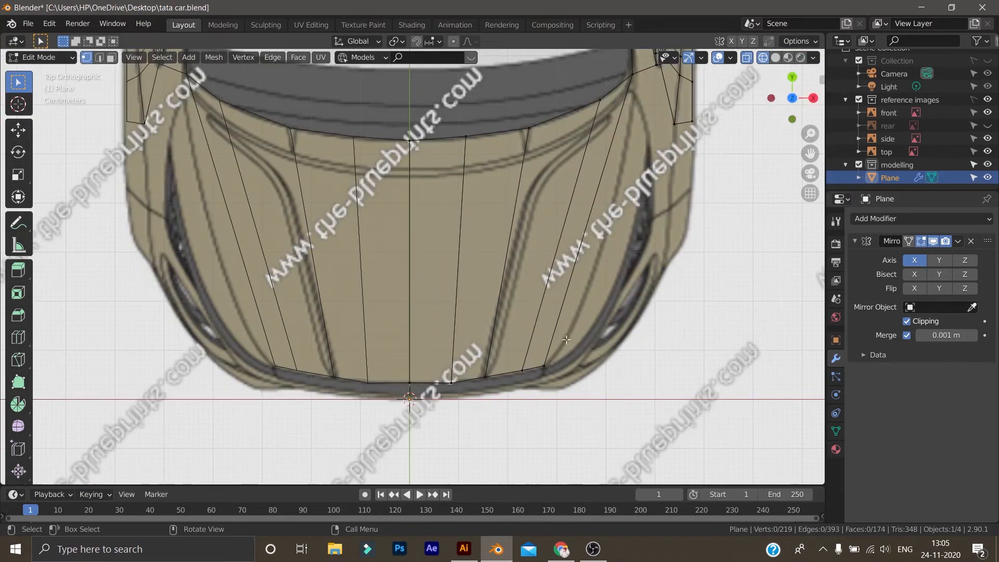
pyautogui.click(547, 364)
pyautogui.click(610, 315)
# In the side view, lower all five front hood edge vertices along Z to the blueprint's front hood height
pyautogui.scroll(-10, 611, 315)
pyautogui.moveTo(632, 293); pyautogui.dragTo(533, 187, button='middle')
pyautogui.press('KP_3')
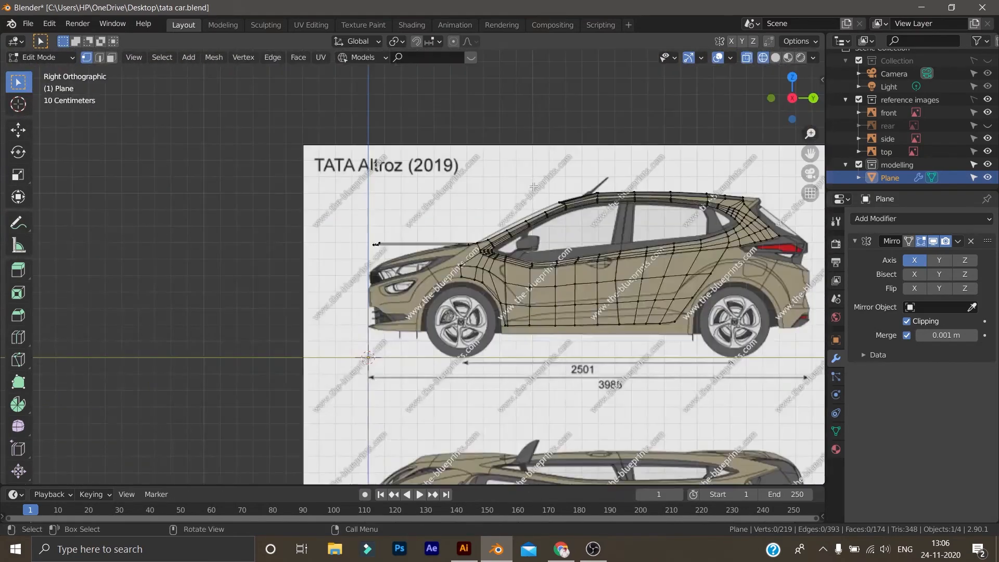
pyautogui.scroll(4, 397, 211)
pyautogui.moveTo(262, 173); pyautogui.dragTo(358, 258)
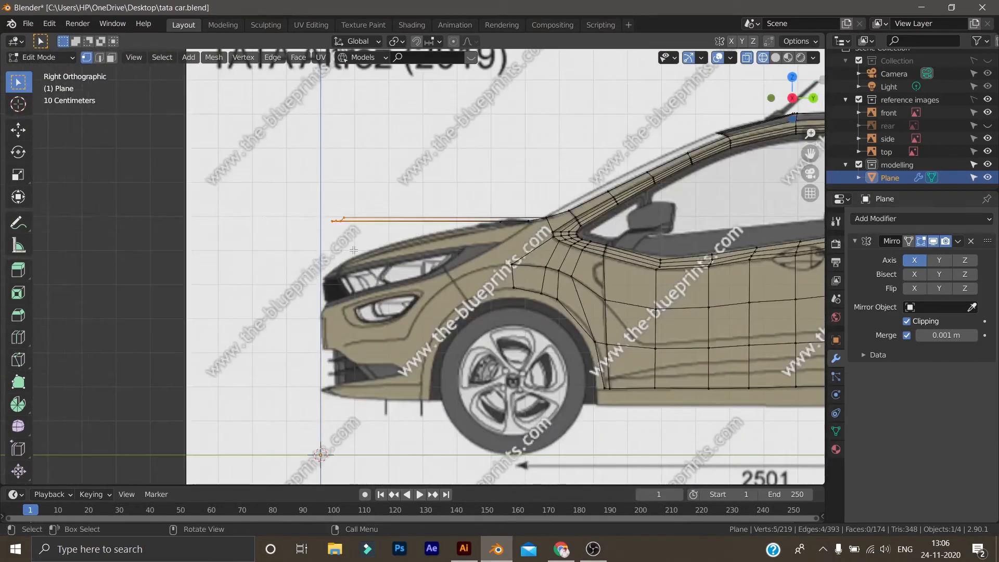
pyautogui.press('g')
pyautogui.press('z')
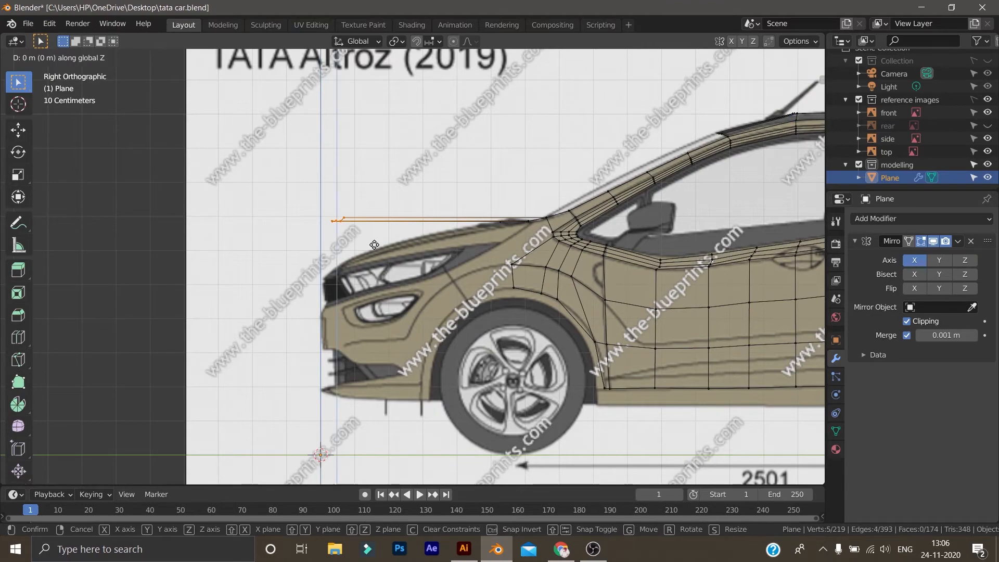
pyautogui.click(386, 290)
# Add three evenly spaced loop cuts across the hood between its rear and front edges
pyautogui.scroll(-3, 386, 290)
pyautogui.moveTo(384, 275); pyautogui.dragTo(485, 333, button='middle')
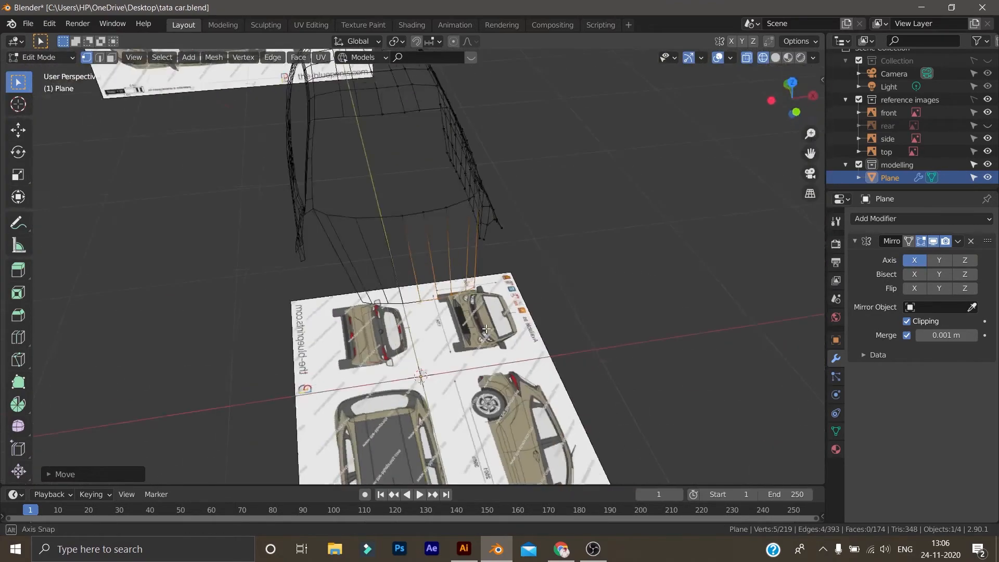
pyautogui.press('KP_7')
pyautogui.scroll(3, 486, 328)
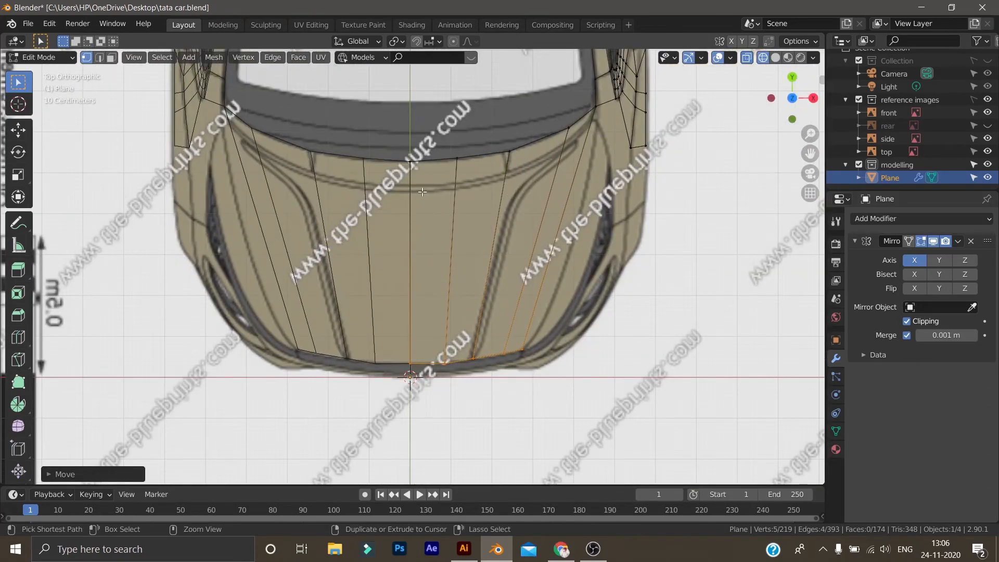
pyautogui.hotkey('ctrl', 'r')
pyautogui.scroll(1, 422, 191)
pyautogui.scroll(1, 421, 192)
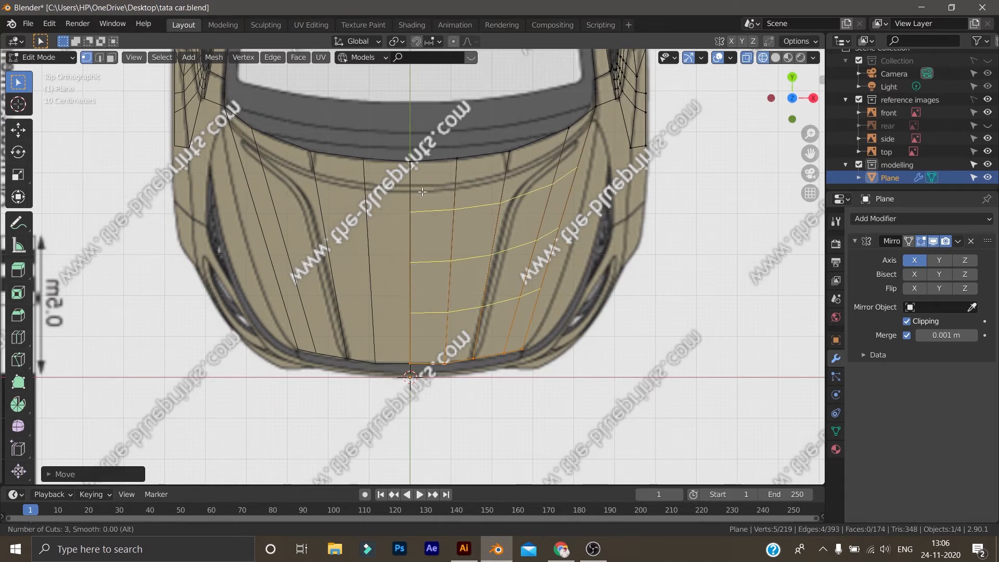
pyautogui.click(422, 191)
pyautogui.rightClick(422, 191)
# In the top view, move the outer end vertices of the three hood cuts outward onto the blueprint hood outline and adjust the front corner vertex
pyautogui.click(581, 169)
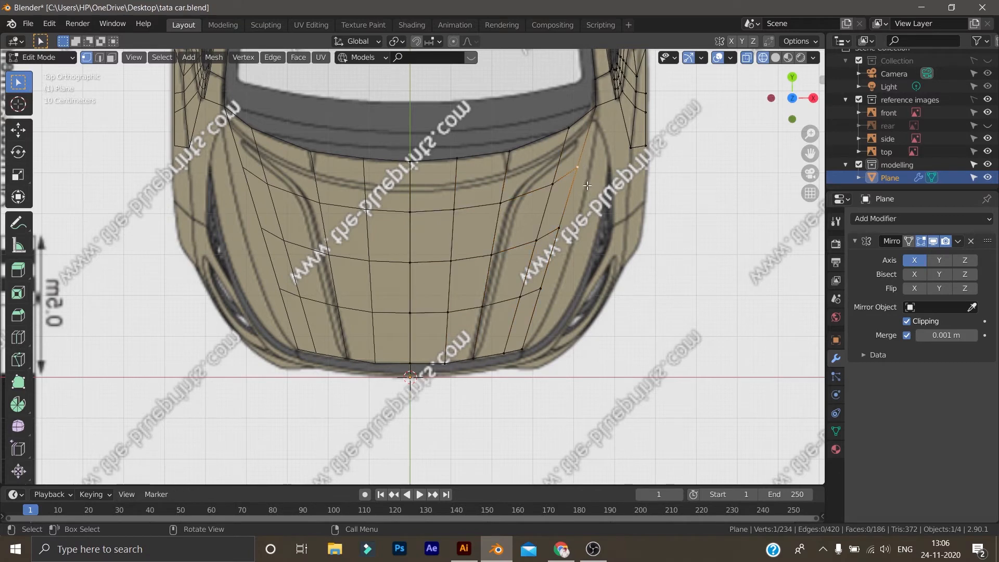
pyautogui.press('g')
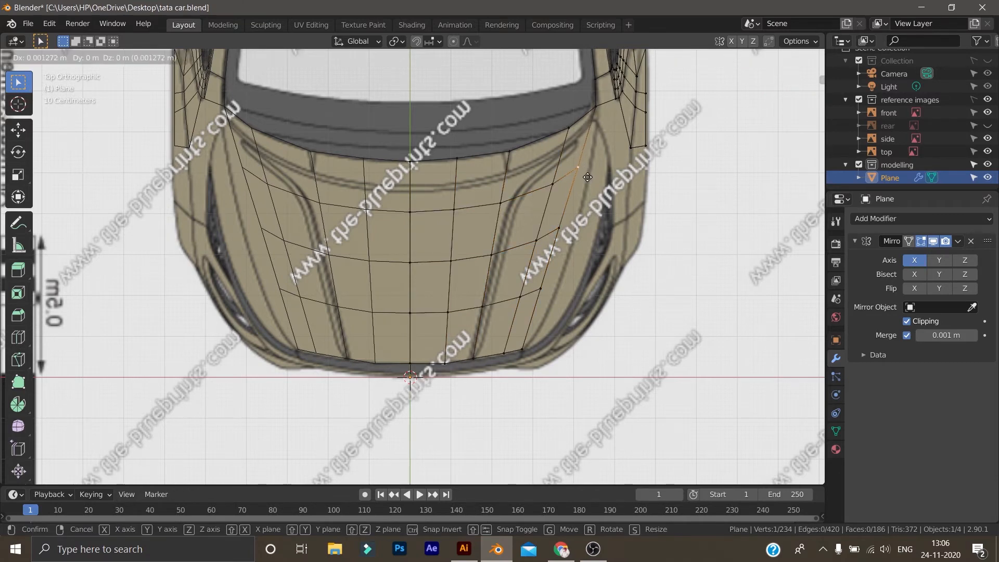
pyautogui.click(597, 178)
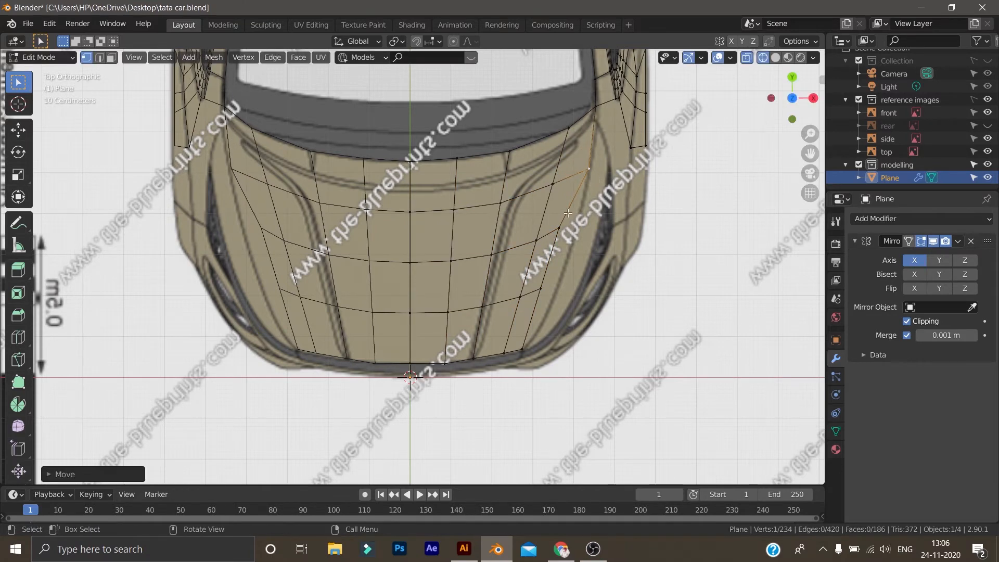
pyautogui.click(564, 230)
pyautogui.press('g')
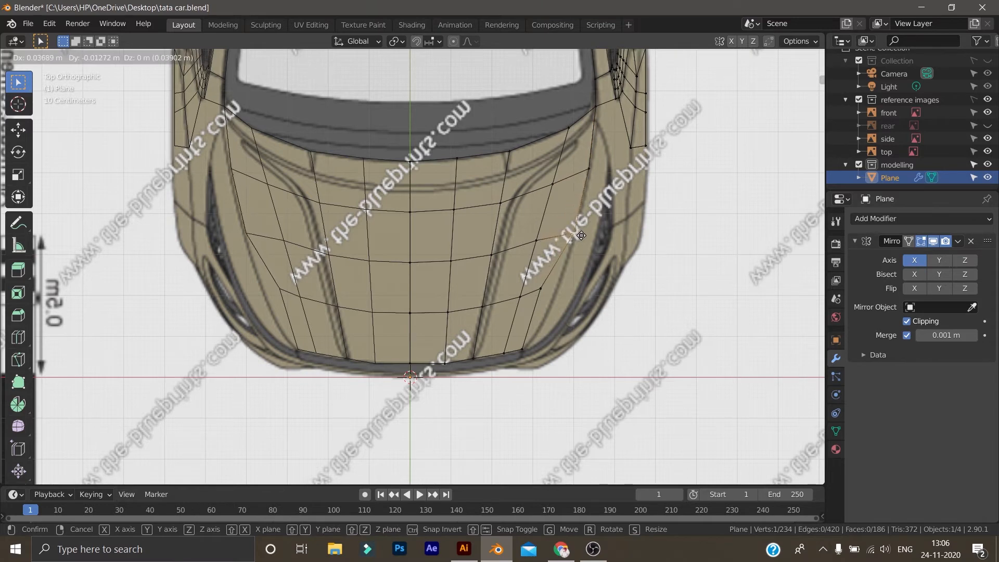
pyautogui.click(571, 236)
pyautogui.click(542, 289)
pyautogui.press('g')
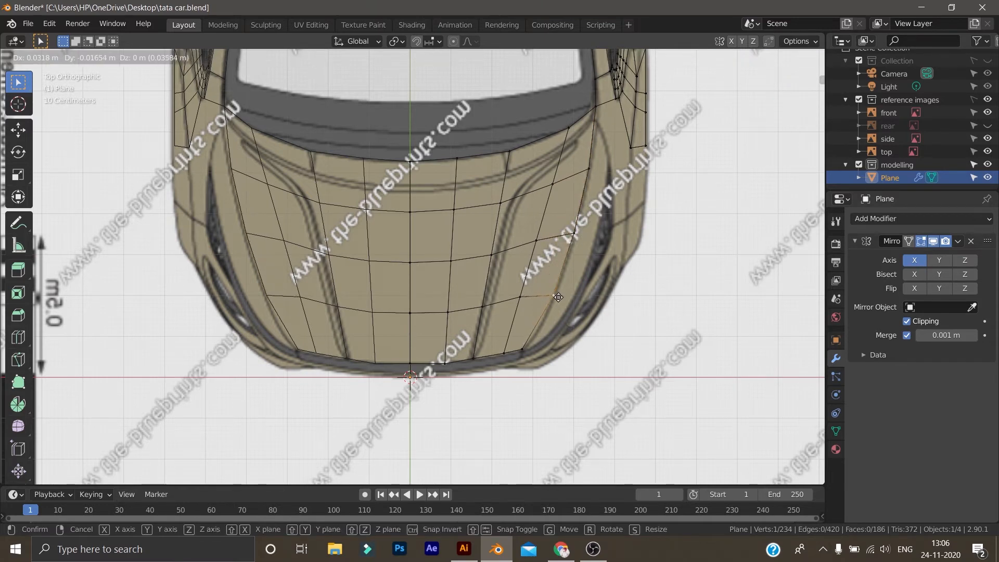
pyautogui.click(555, 296)
pyautogui.click(525, 350)
pyautogui.press('g')
pyautogui.click(523, 350)
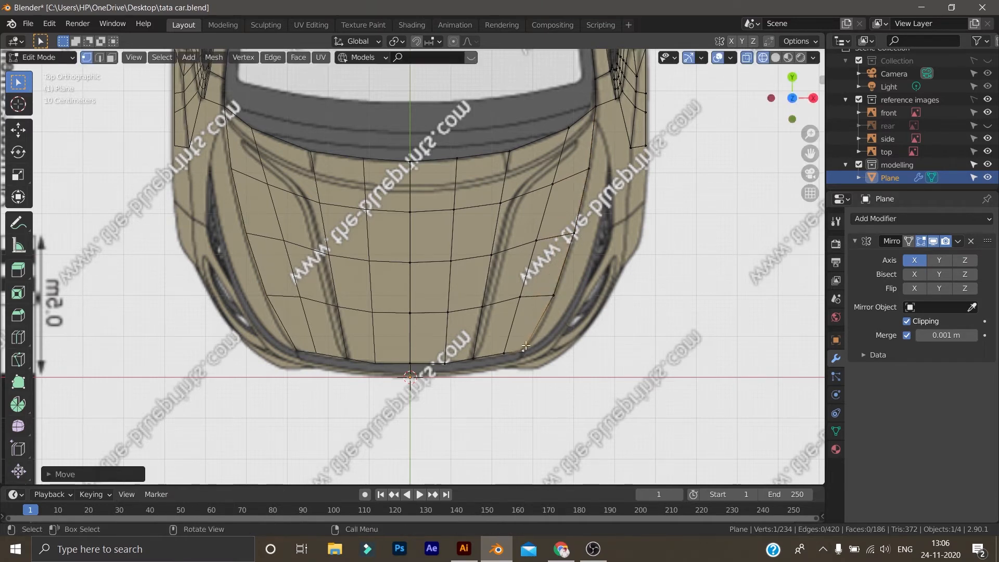
# Align the hood's crease-column vertices on the middle cut, front edge and rear cut with the blueprint crease, sliding the rear one along its edge
pyautogui.click(493, 256)
pyautogui.press('g')
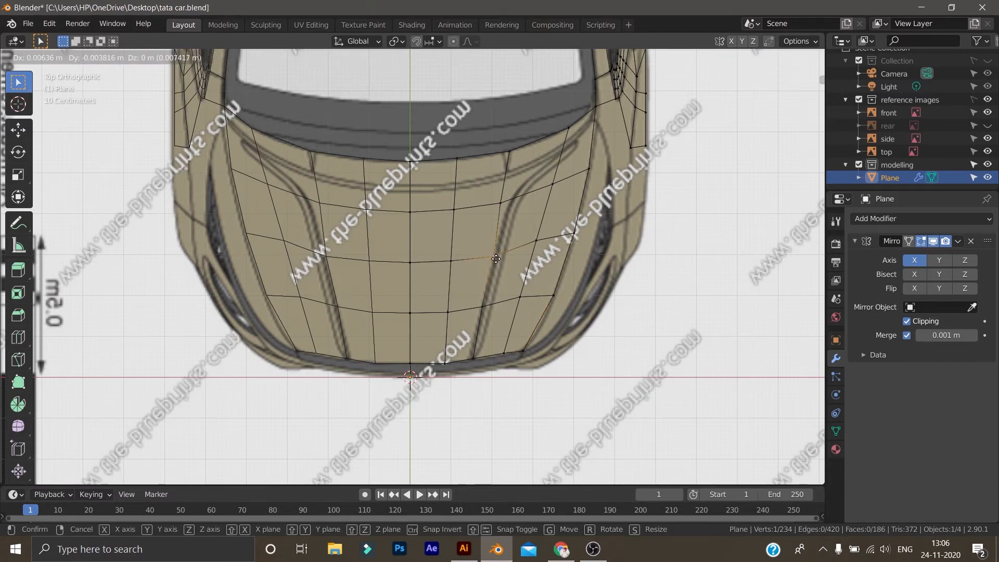
pyautogui.click(496, 259)
pyautogui.click(471, 356)
pyautogui.press('g')
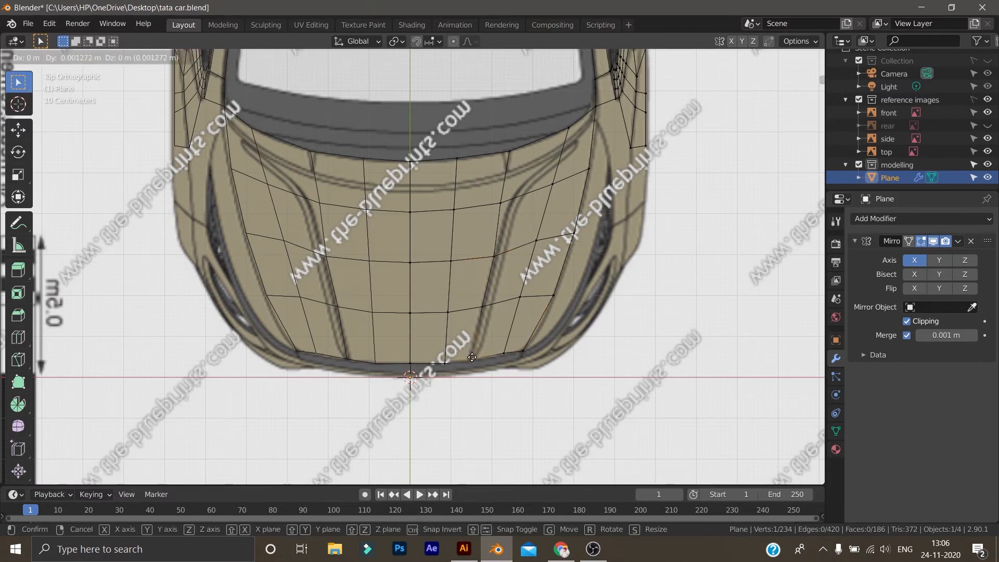
pyautogui.click(471, 358)
pyautogui.click(502, 202)
pyautogui.press('g')
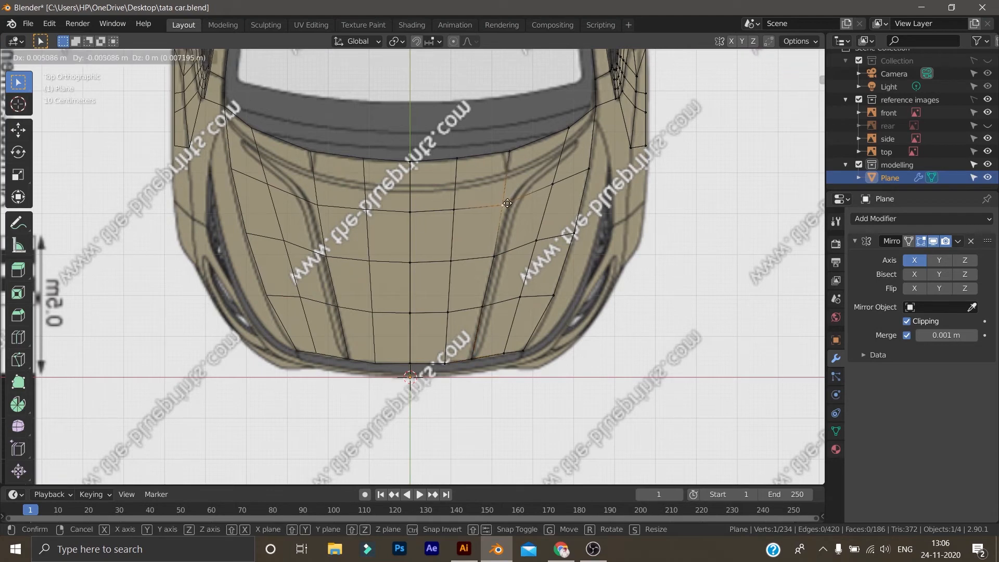
pyautogui.click(506, 206)
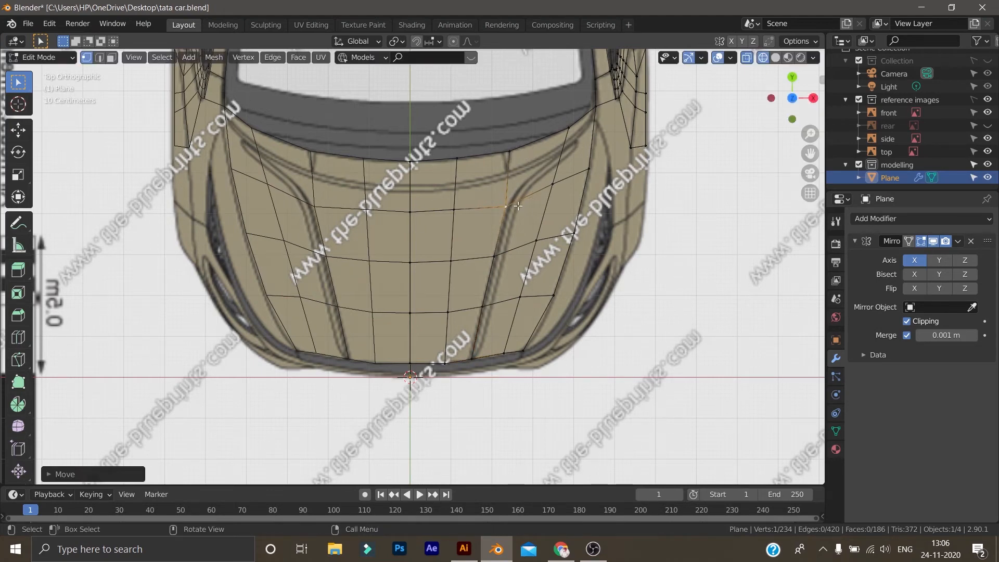
pyautogui.hotkey('shift', 'v')
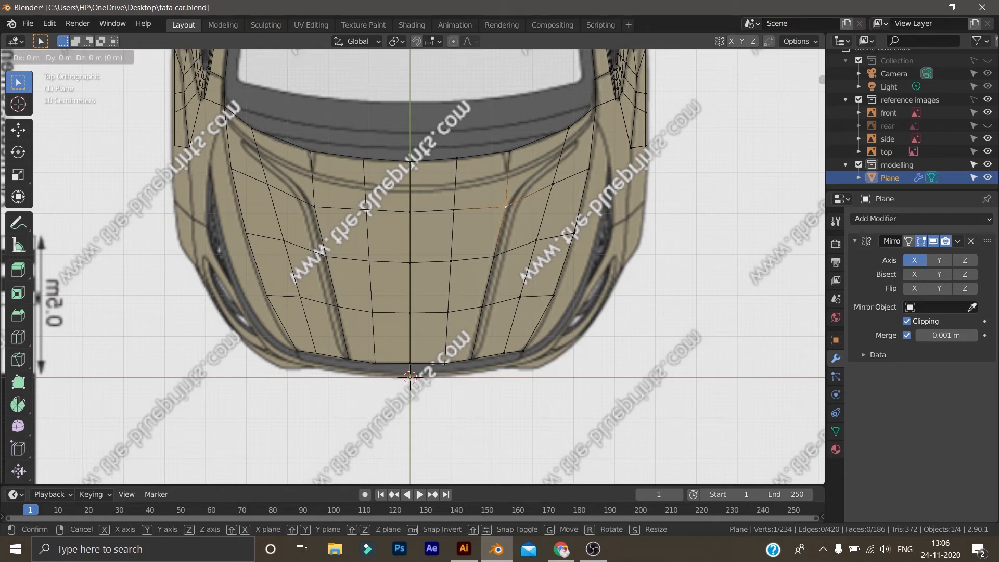
pyautogui.click(522, 233)
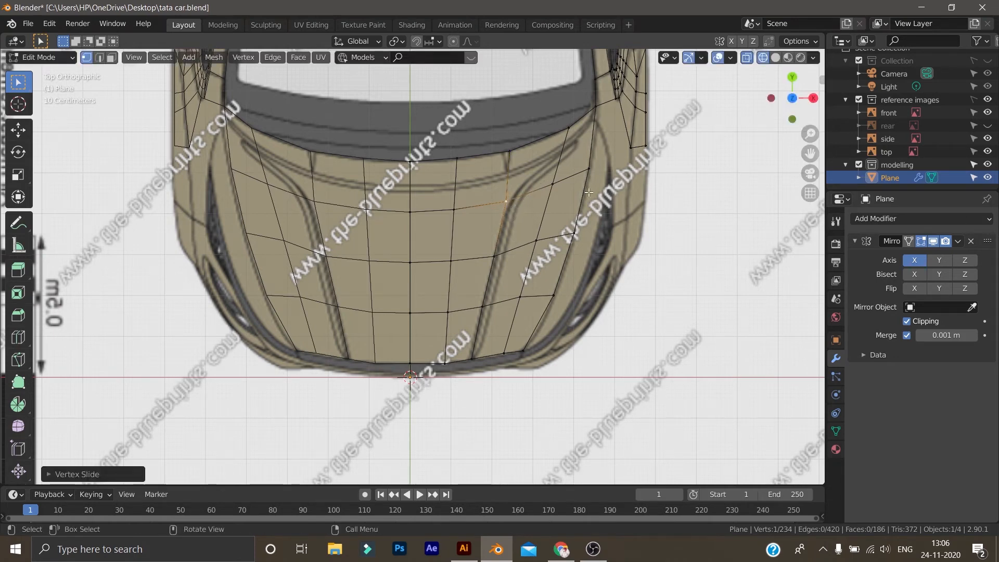
# In the side view, raise the frontmost hood cut's edge loop about 0.017 m along Z to follow the blueprint hood curve
pyautogui.scroll(-5, 588, 193)
pyautogui.moveTo(595, 199); pyautogui.dragTo(547, 185, button='middle')
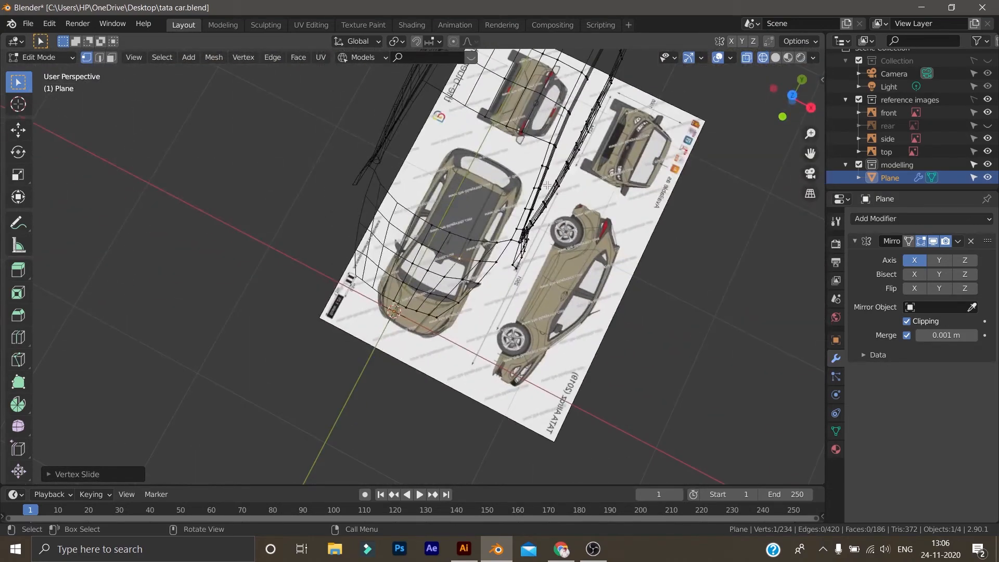
pyautogui.press('KP_3')
pyautogui.scroll(4, 488, 185)
pyautogui.moveTo(488, 184); pyautogui.dragTo(487, 304, button='middle')
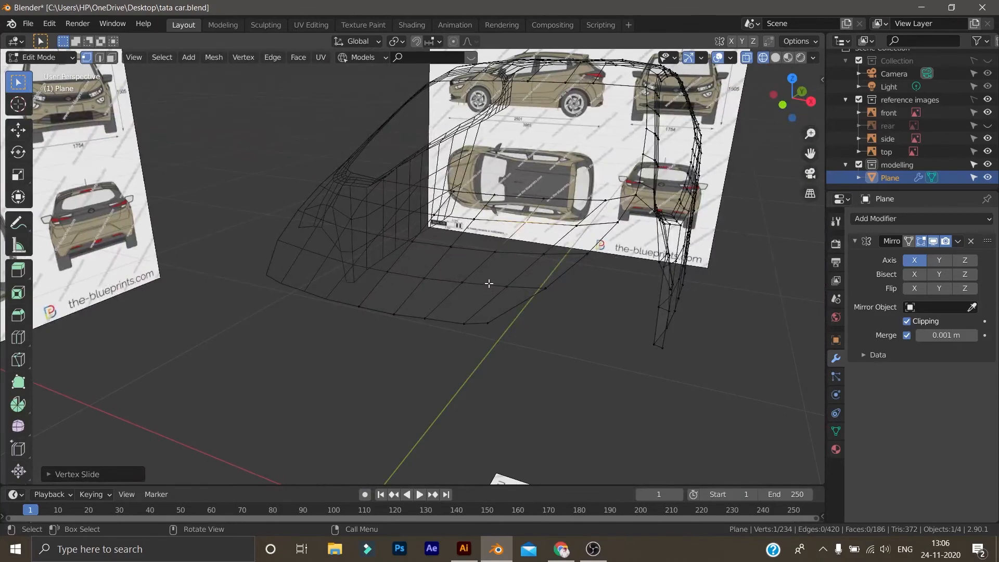
pyautogui.keyDown('alt'); pyautogui.click(547, 306); pyautogui.keyUp('alt')
pyautogui.press('KP_3')
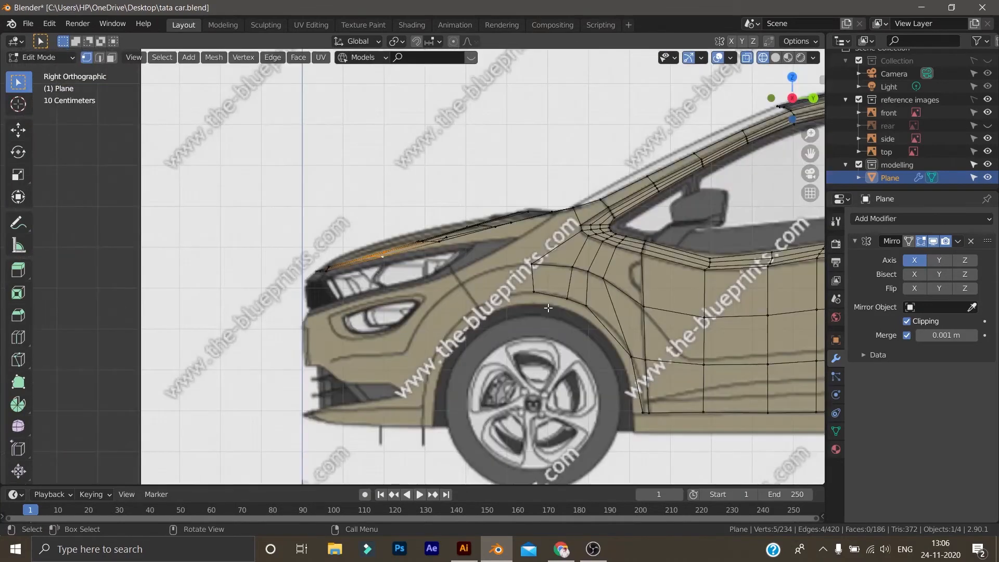
pyautogui.press('g')
pyautogui.press('z')
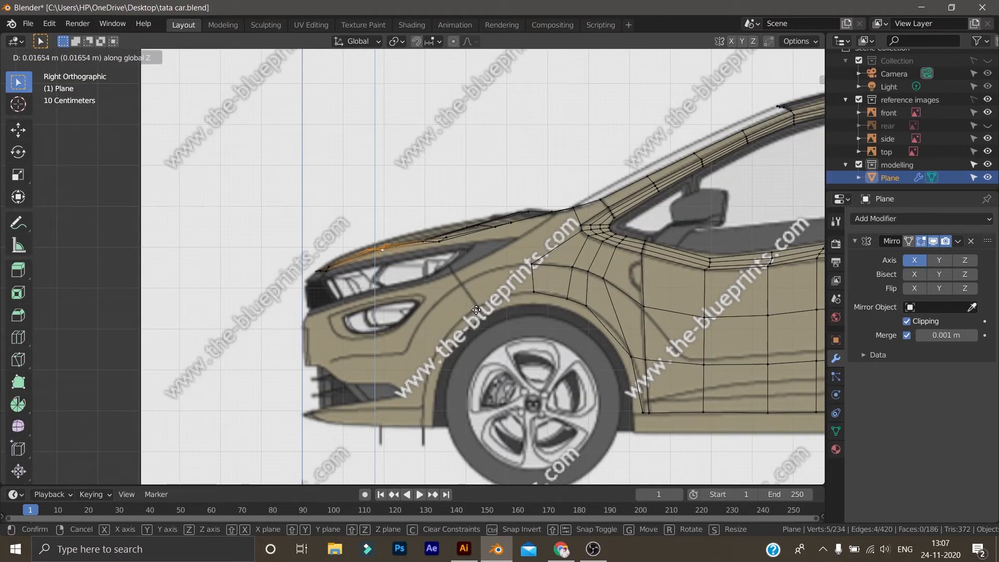
pyautogui.click(477, 310)
# Raise the middle hood cut's edge loop about 0.024 m along Z onto the side blueprint's hood curve
pyautogui.moveTo(476, 310); pyautogui.dragTo(505, 296, button='middle')
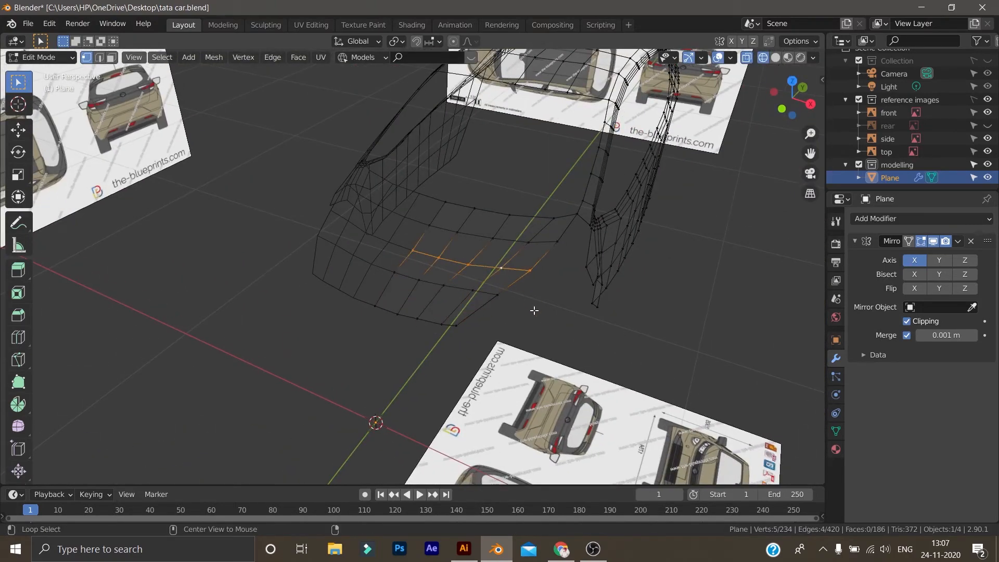
pyautogui.press('KP_3')
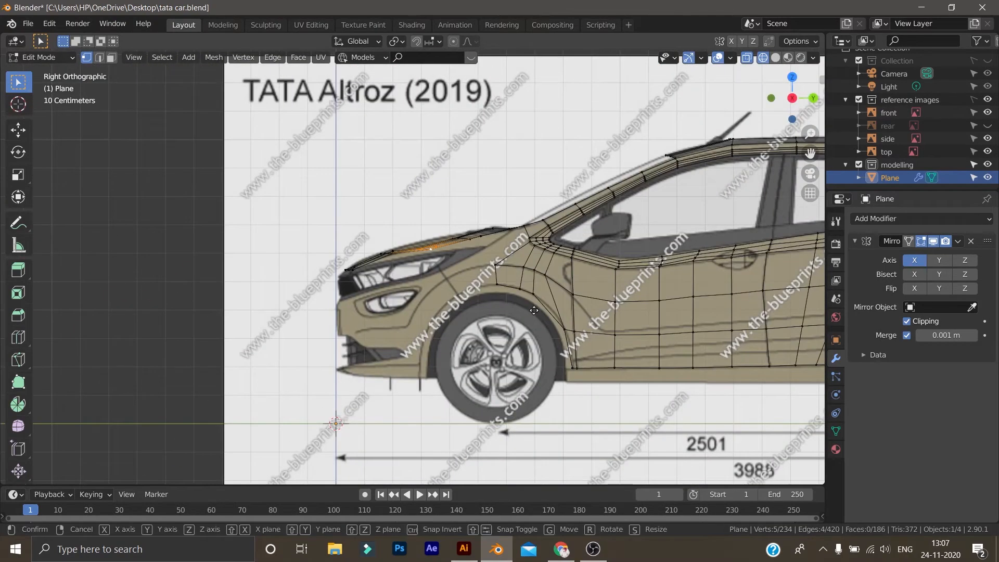
pyautogui.press('g')
pyautogui.press('z')
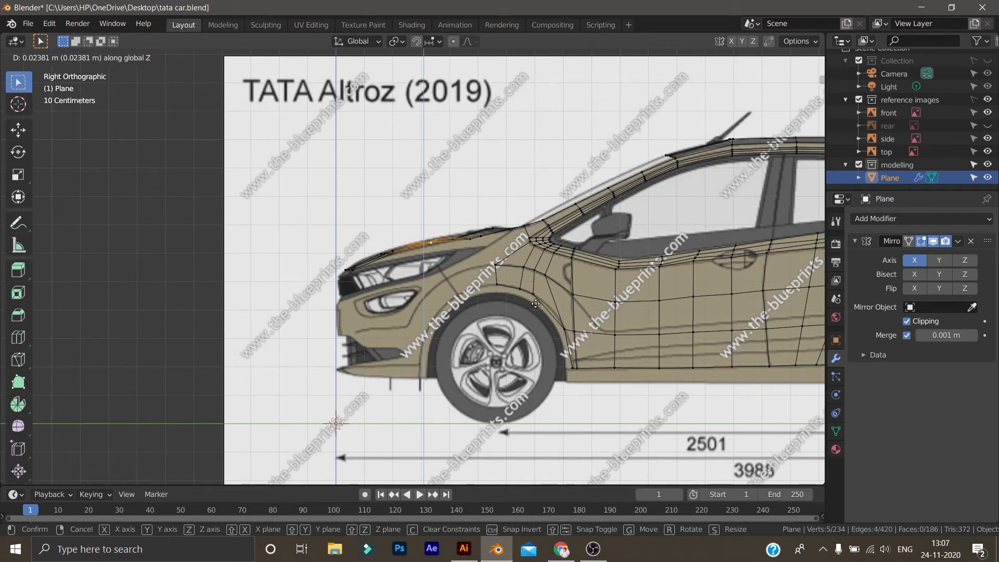
pyautogui.click(536, 304)
# Raise the rear hood cut's edge loop about 0.015 m along Z onto the side blueprint's hood curve
pyautogui.moveTo(535, 303); pyautogui.dragTo(582, 358, button='middle')
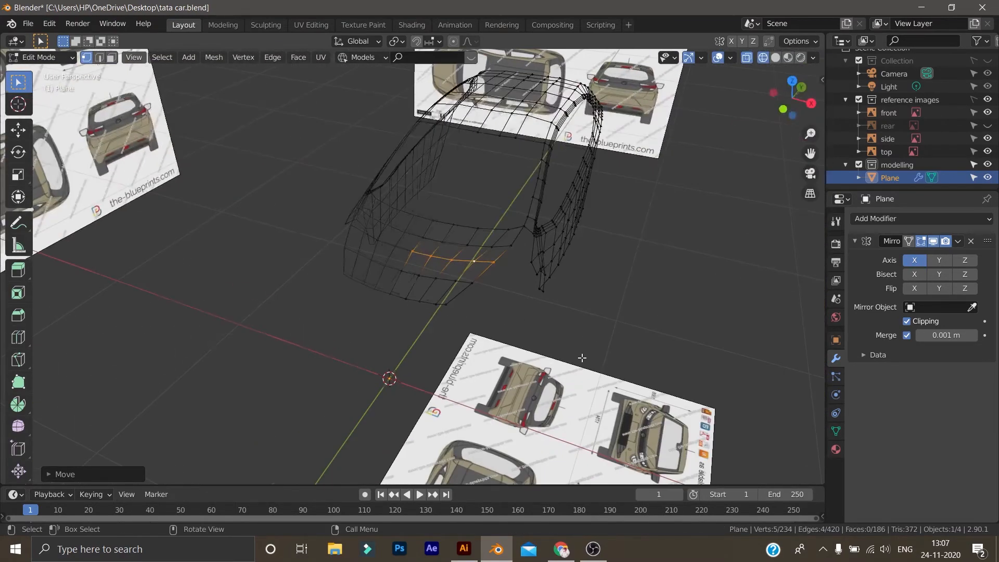
pyautogui.press('KP_3')
pyautogui.press('KP_7')
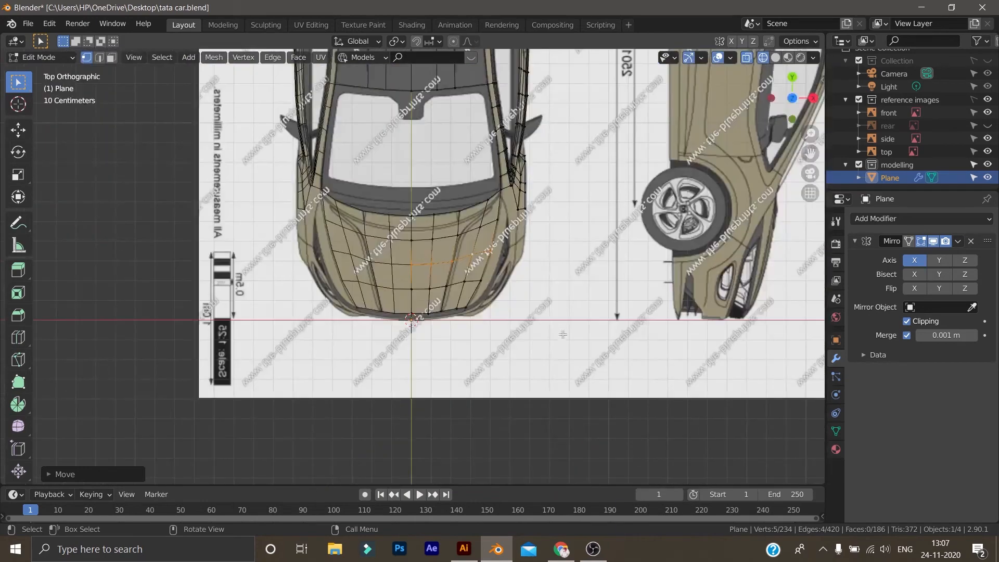
pyautogui.keyDown('alt'); pyautogui.click(489, 223); pyautogui.keyUp('alt')
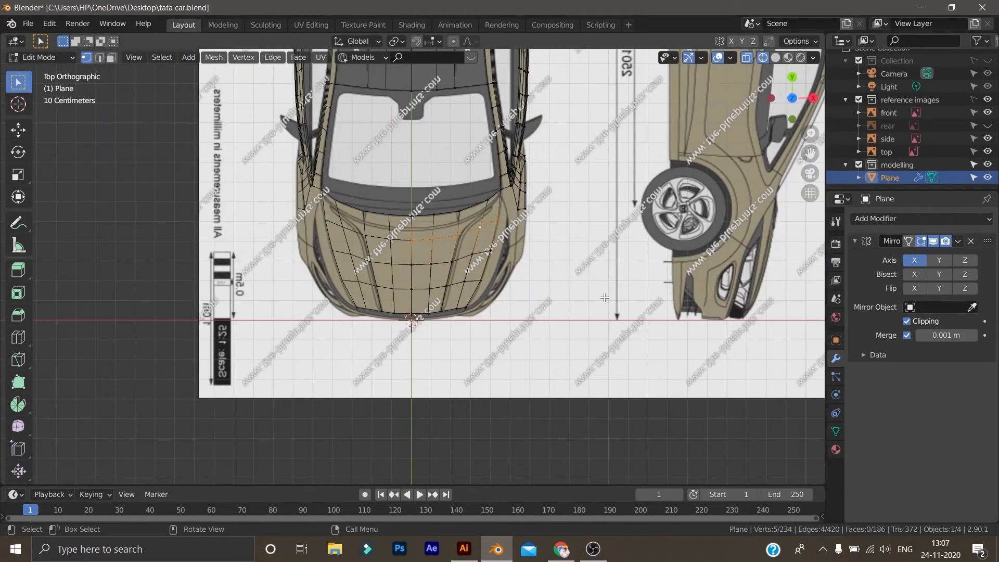
pyautogui.press('KP_3')
pyautogui.scroll(2, 501, 302)
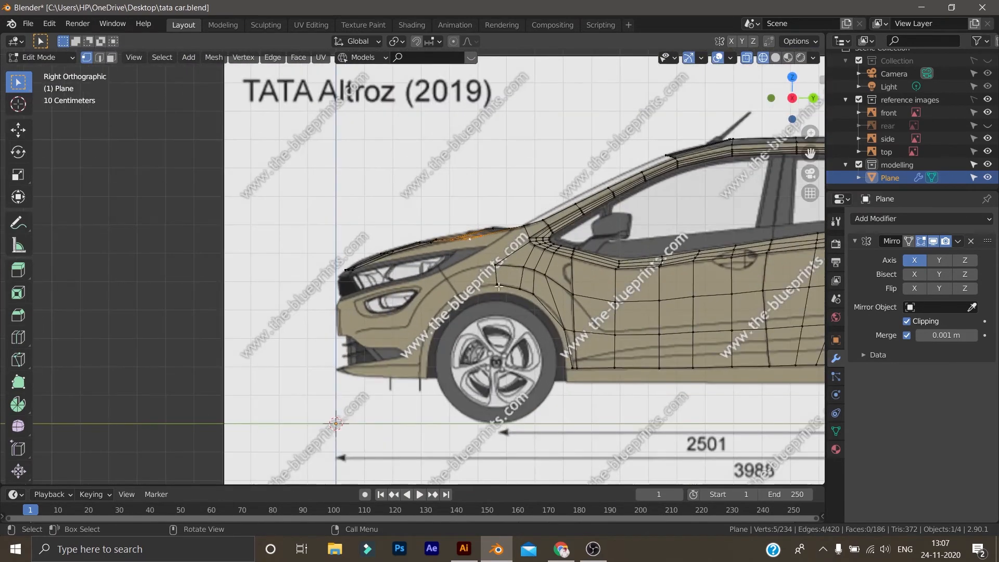
pyautogui.press('g')
pyautogui.press('z')
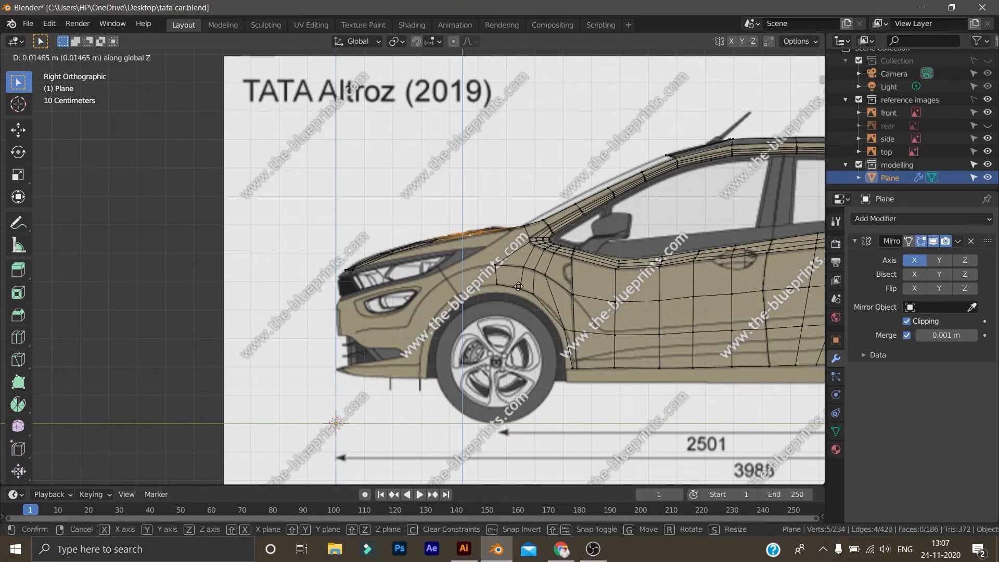
pyautogui.click(518, 286)
# Lower the rear hood cut's outermost vertex about 0.008 m along Z to match the hood's side edge in the side blueprint
pyautogui.moveTo(519, 286); pyautogui.dragTo(457, 356, button='middle')
pyautogui.press('KP_7')
pyautogui.scroll(5, 593, 168)
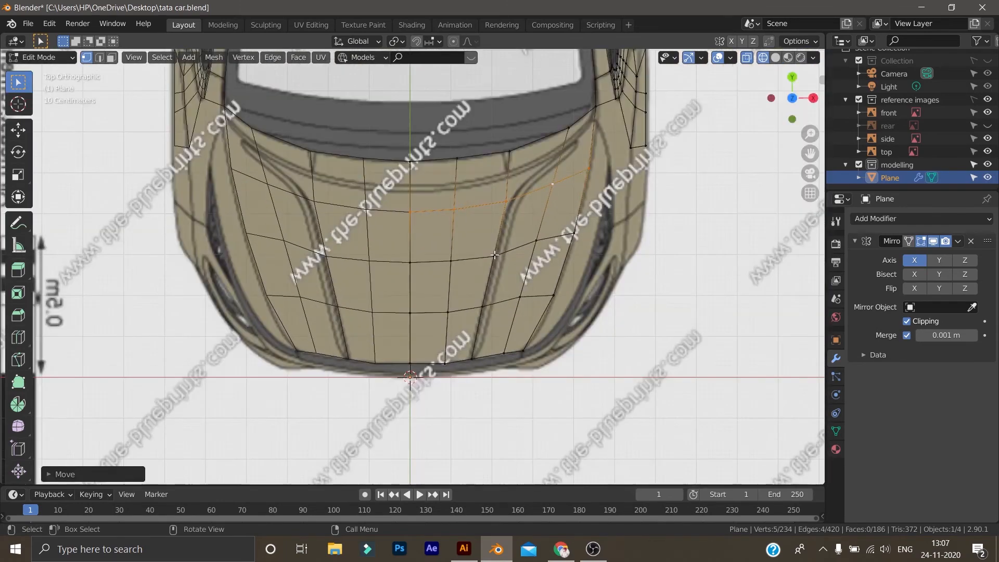
pyautogui.press('KP_3')
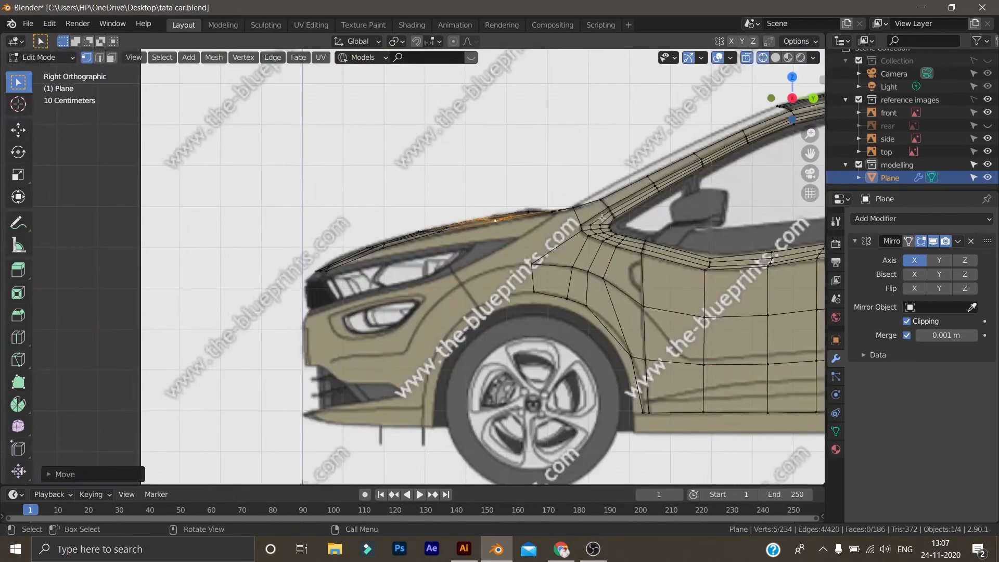
pyautogui.scroll(2, 587, 226)
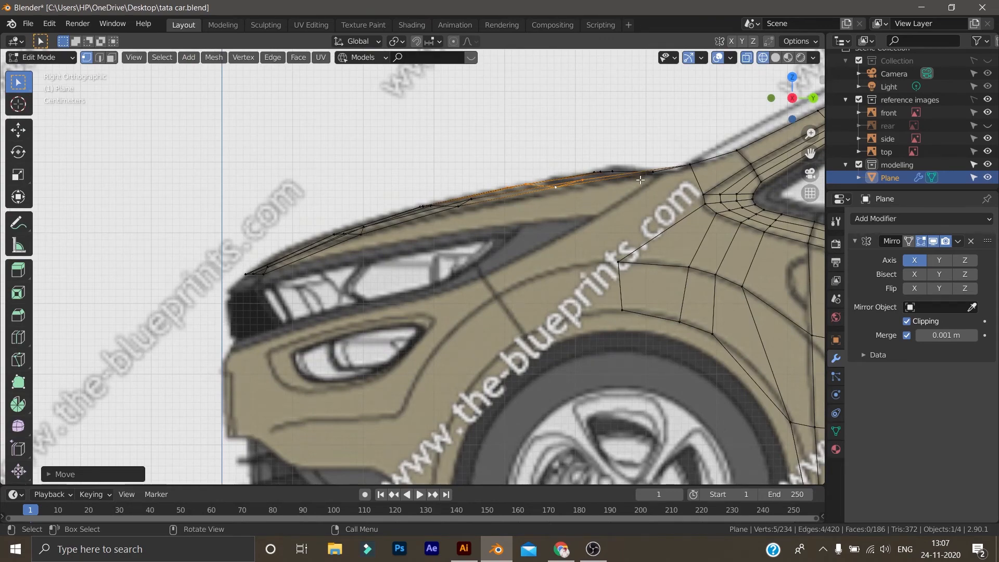
pyautogui.press('KP_7')
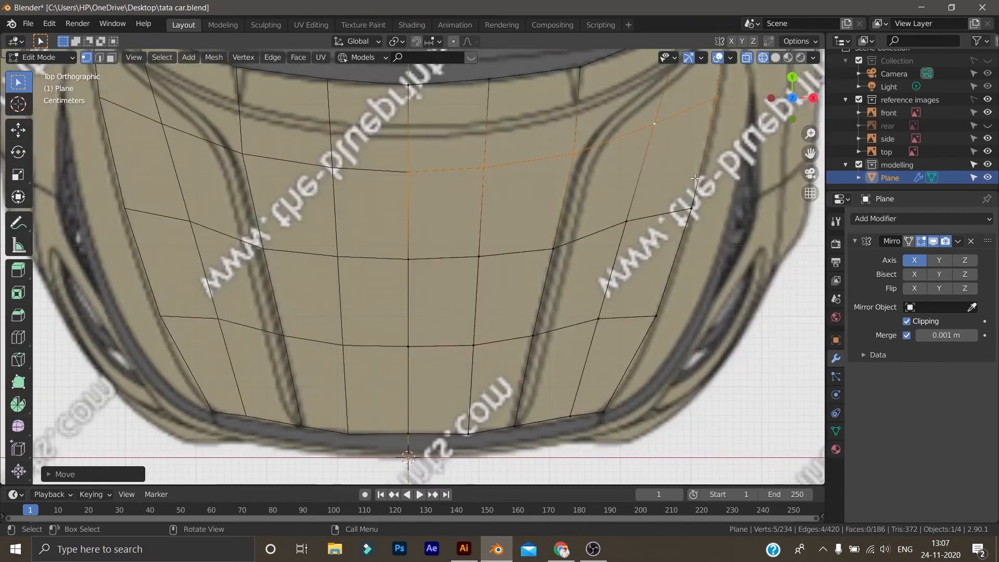
pyautogui.click(712, 97)
pyautogui.scroll(-2, 720, 130)
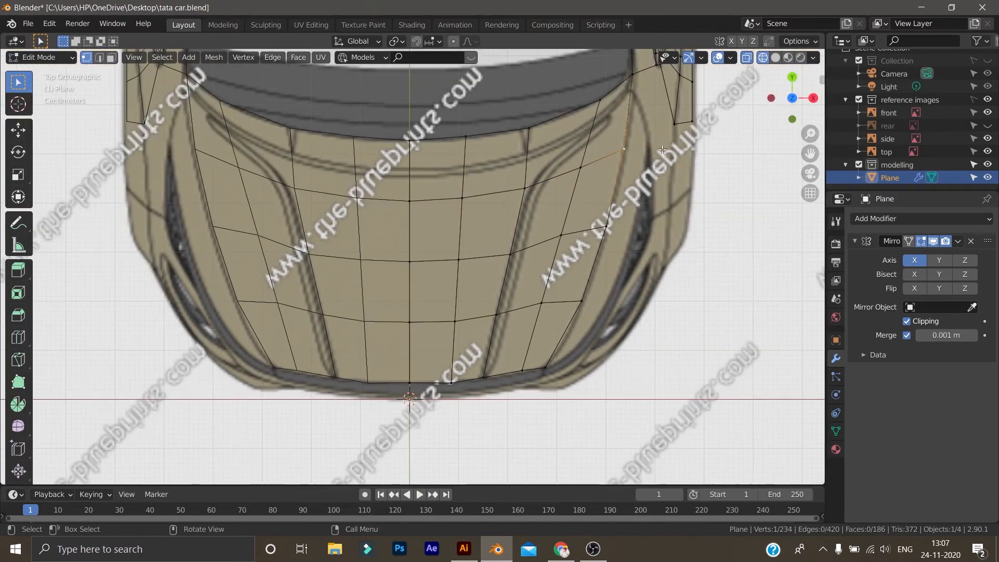
pyautogui.press('KP_3')
pyautogui.scroll(3, 631, 169)
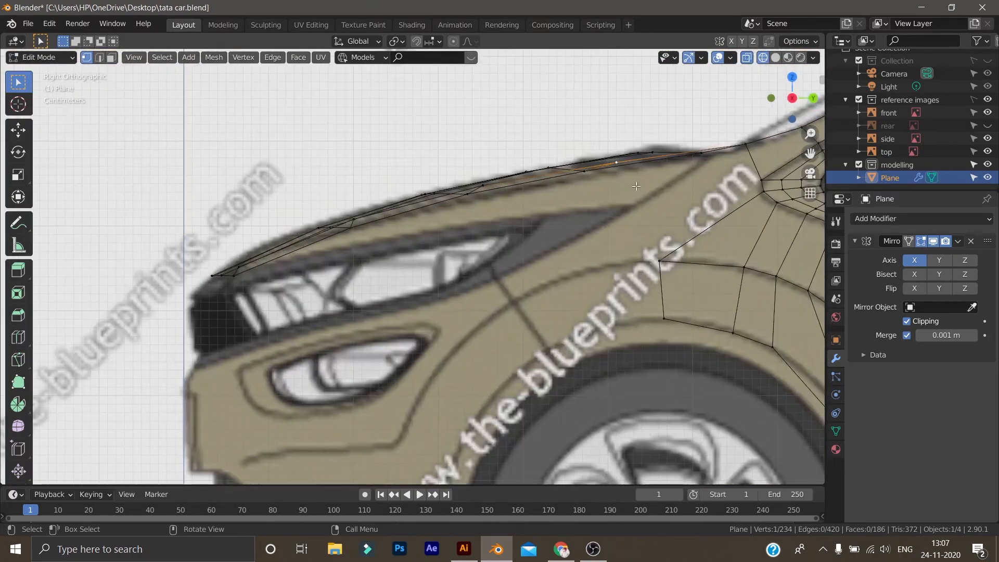
pyautogui.press('g')
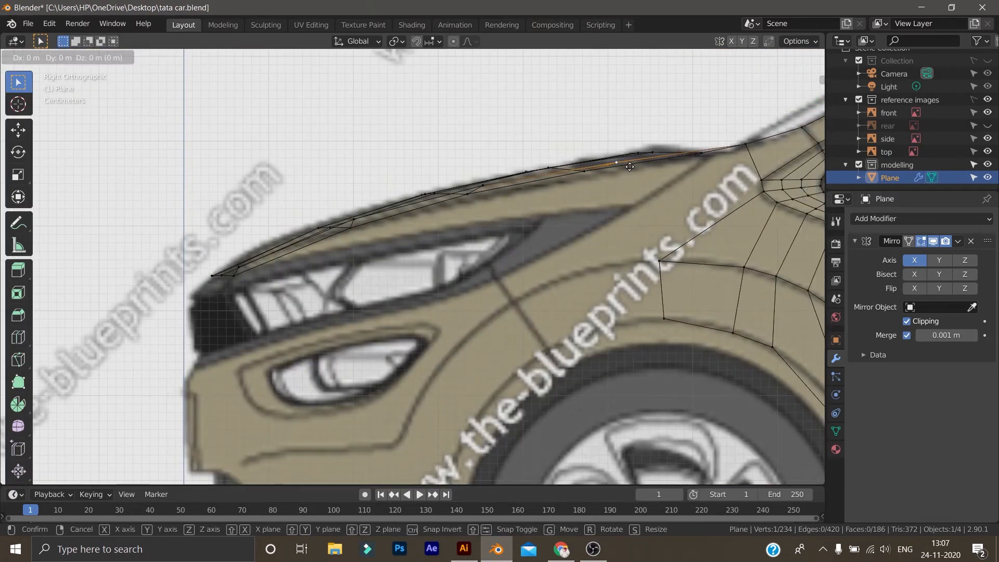
pyautogui.press('z')
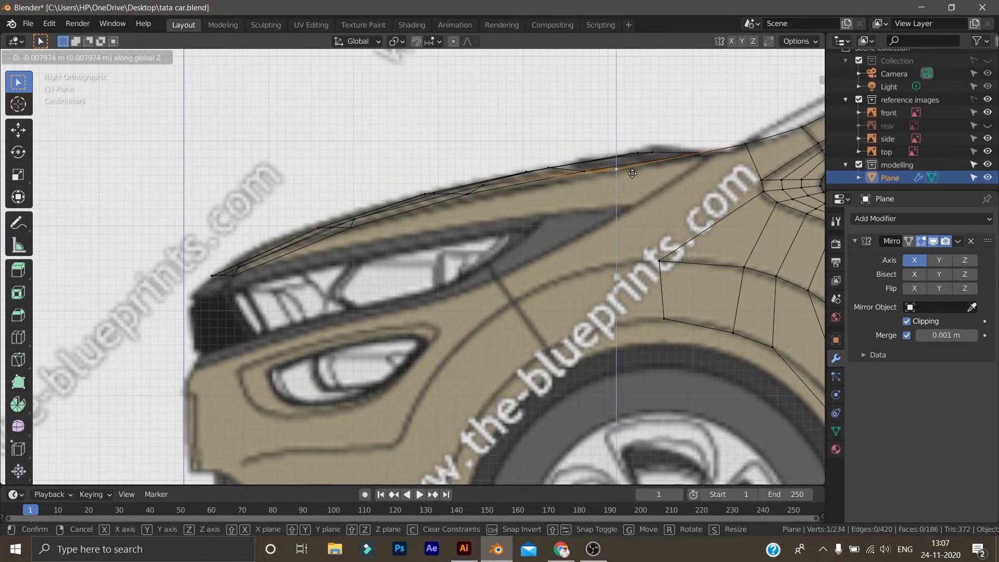
pyautogui.click(633, 173)
# Lower the middle hood cut's vertex next to the outer edge about 0.006 m along Z and inspect the hood surface in perspective
pyautogui.click(465, 197)
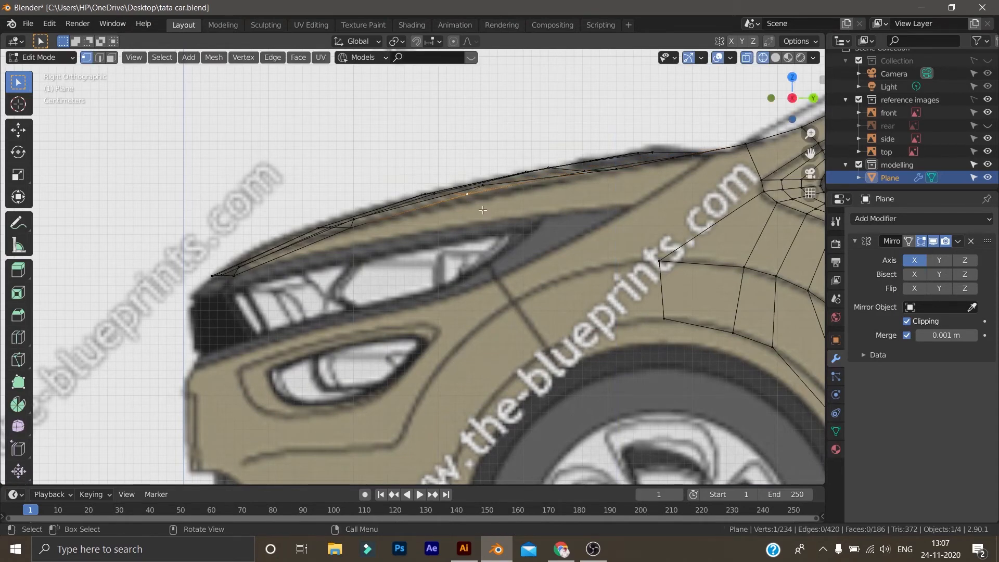
pyautogui.press('g')
pyautogui.press('z')
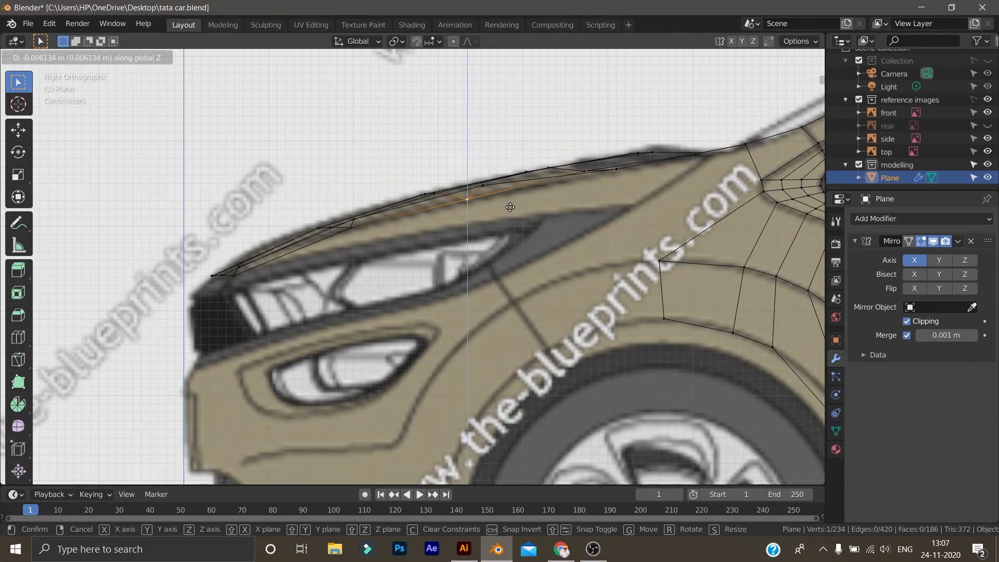
pyautogui.click(509, 206)
pyautogui.scroll(-4, 521, 219)
pyautogui.moveTo(572, 250); pyautogui.dragTo(599, 267, button='middle')
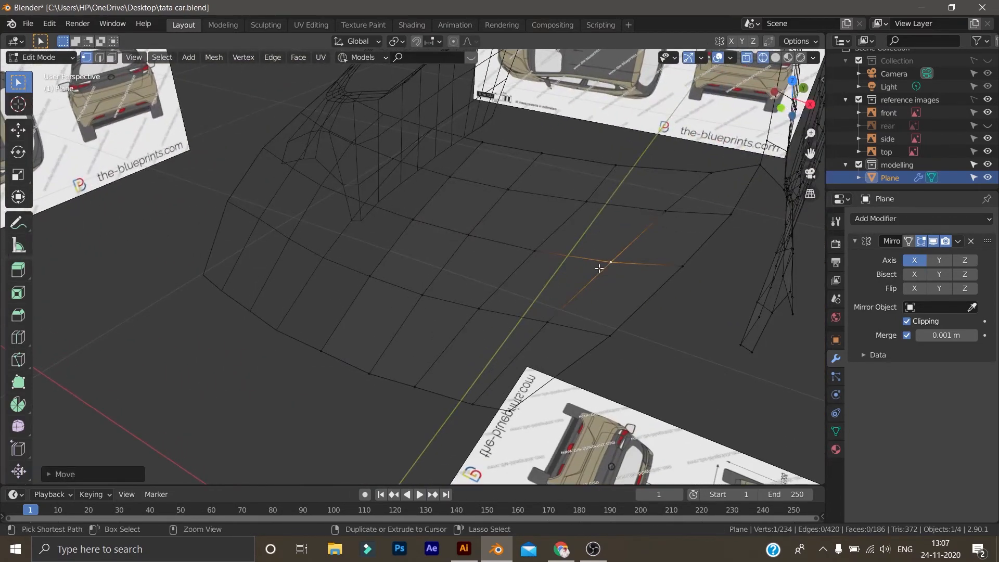
# Undo the last vertex move and lower the middle hood cut's outermost vertex about 0.013 m along Z in the side view
pyautogui.hotkey('ctrl', 'z')
pyautogui.hotkey('ctrl', 'z')
pyautogui.click(687, 268)
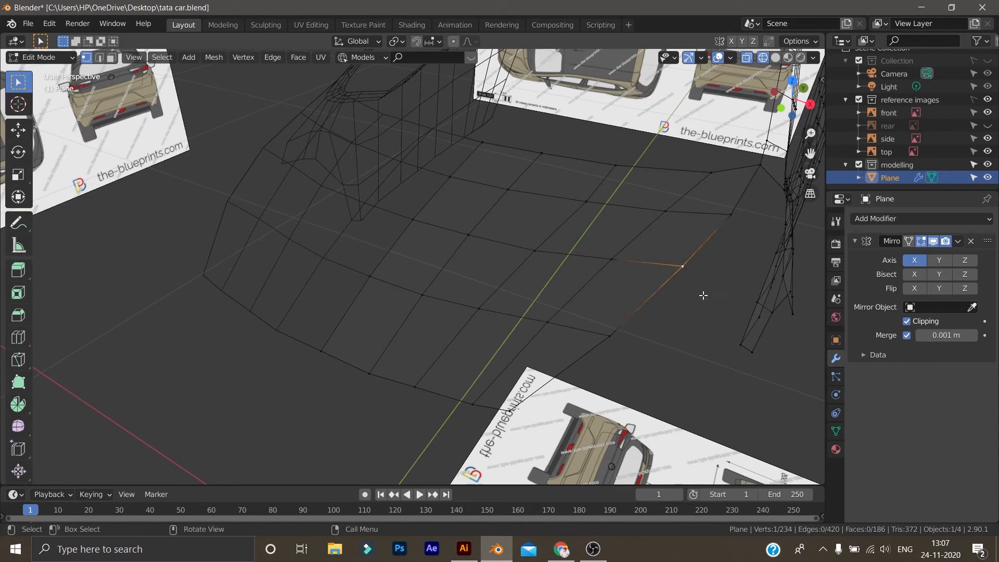
pyautogui.press('KP_3')
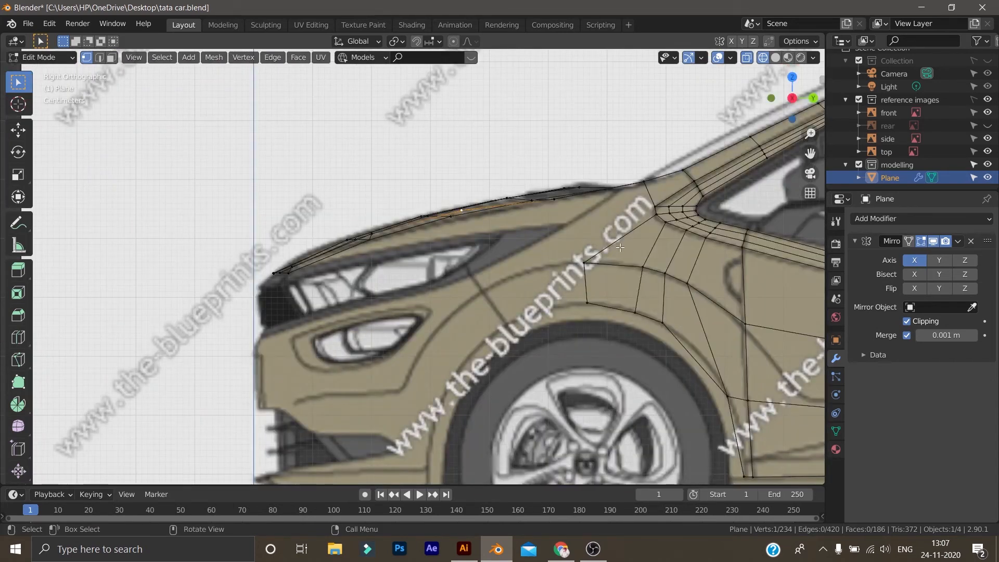
pyautogui.press('g')
pyautogui.press('z')
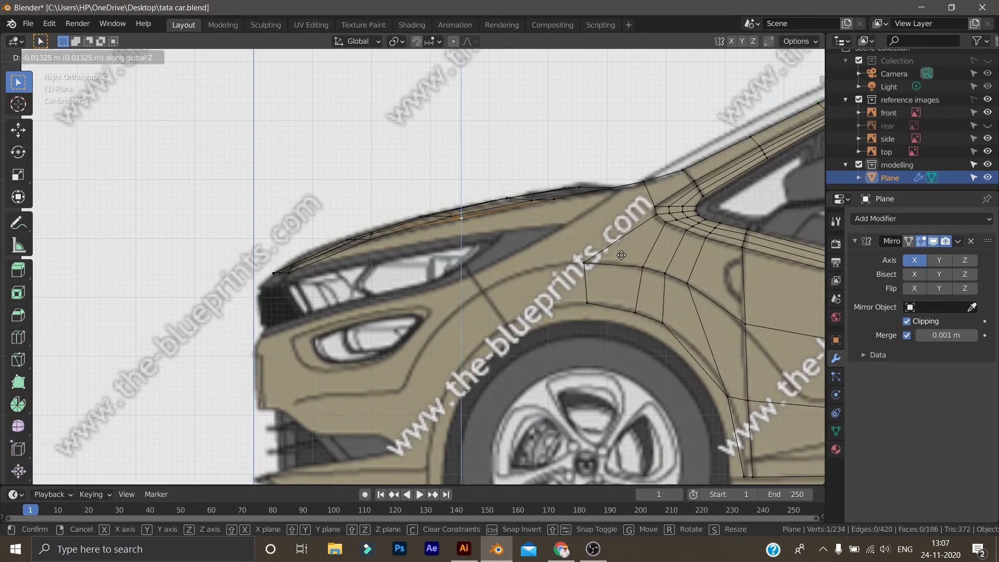
pyautogui.click(621, 254)
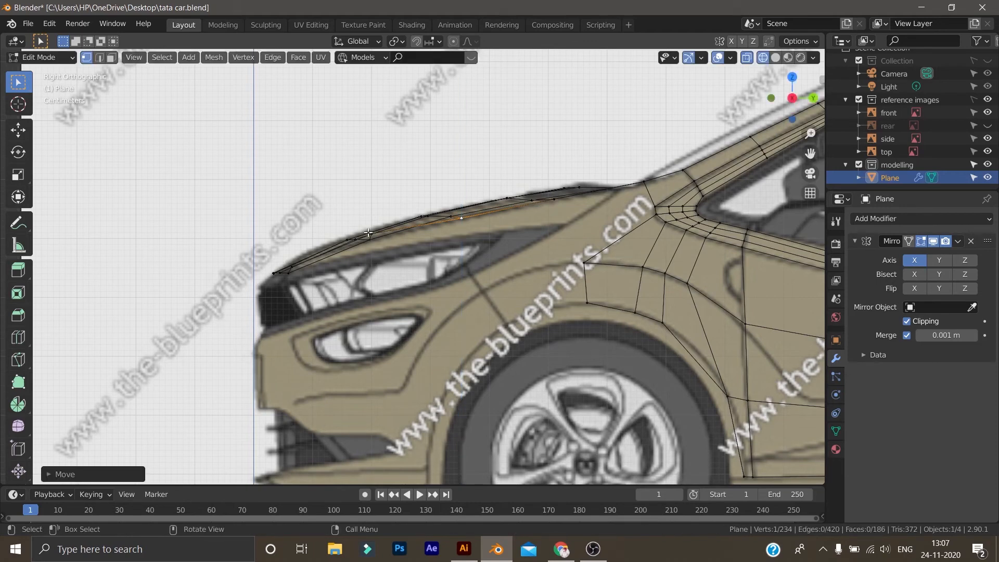
# Lower the front hood cut's outermost vertex along Z, and the hood's front corner vertex about 0.009 m along Z
pyautogui.click(372, 234)
pyautogui.press('g')
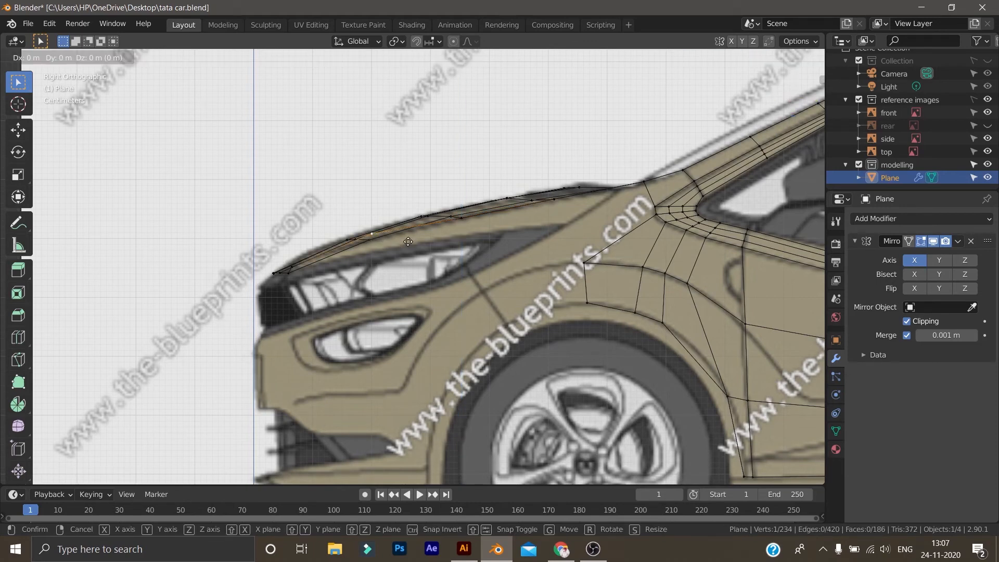
pyautogui.press('z')
pyautogui.click(409, 250)
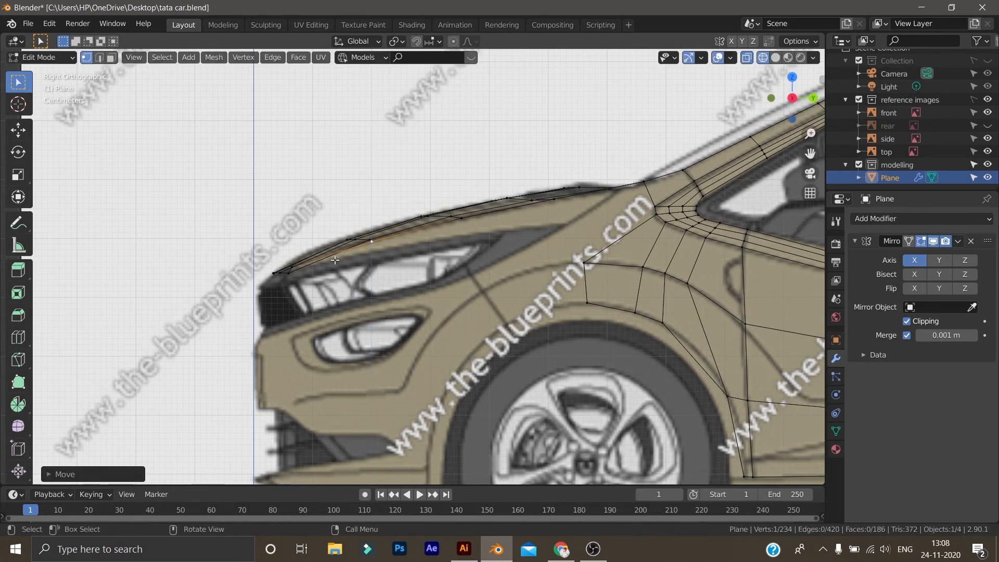
pyautogui.click(296, 266)
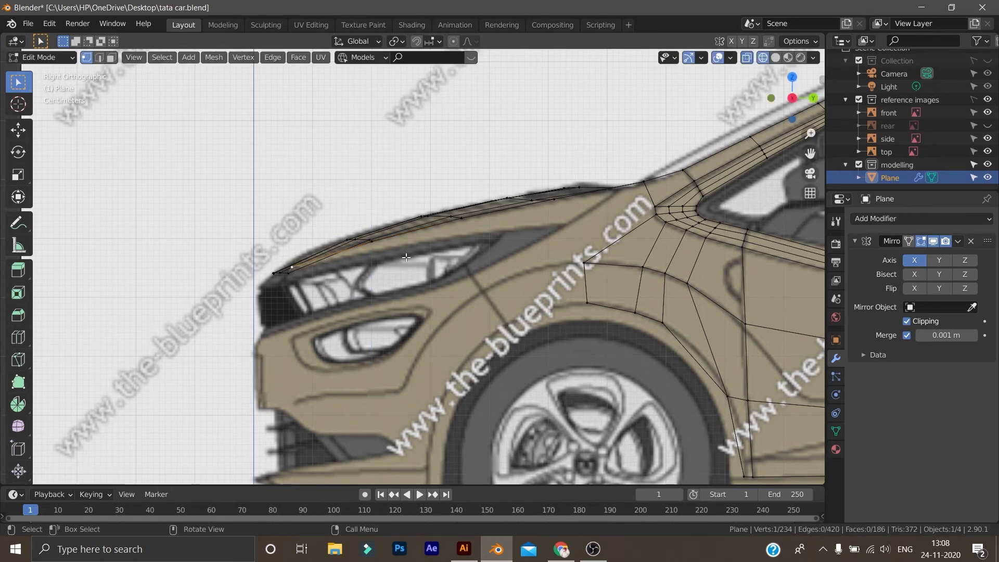
pyautogui.press('g')
pyautogui.press('z')
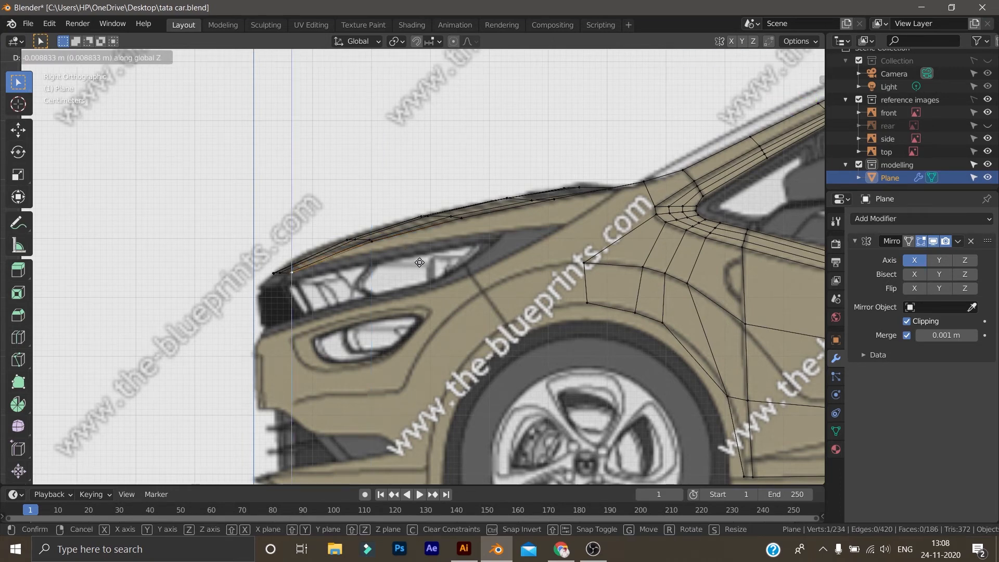
pyautogui.click(420, 262)
# Reposition the hood's rear outer corner vertex at the windshield corner against the top blueprint
pyautogui.moveTo(419, 262); pyautogui.dragTo(505, 316, button='middle')
pyautogui.press('KP_7')
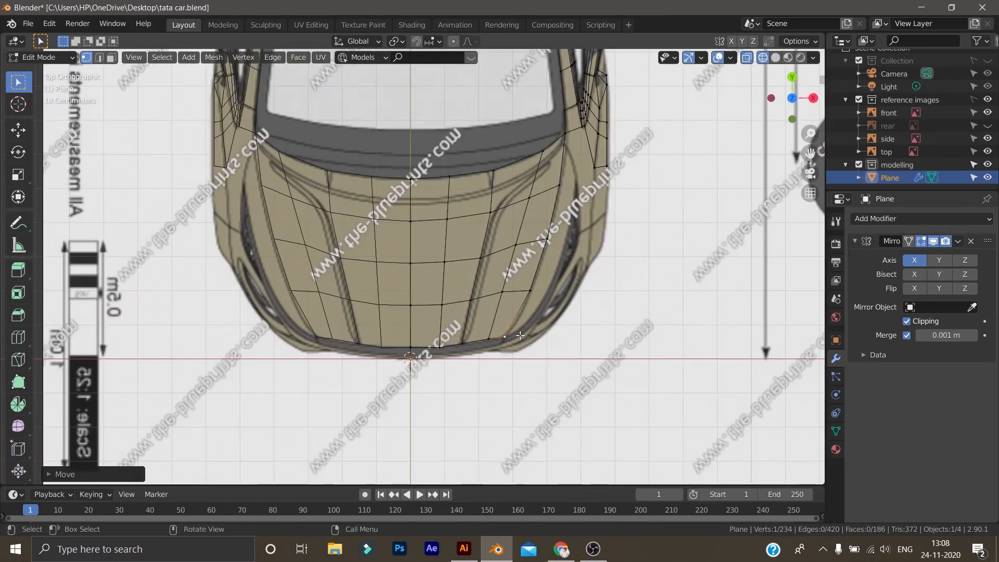
pyautogui.scroll(-4, 583, 205)
pyautogui.moveTo(664, 312); pyautogui.dragTo(627, 263, button='middle')
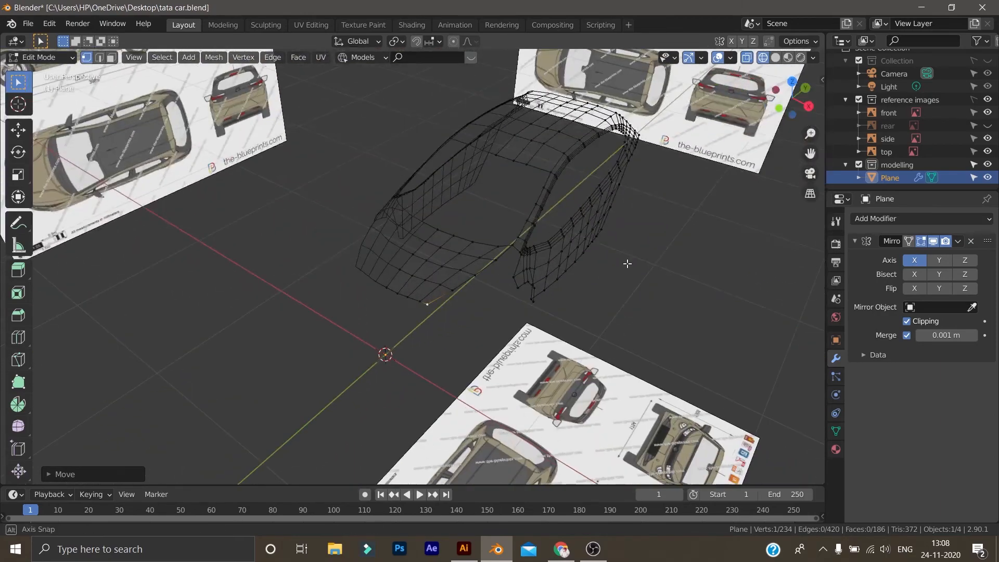
pyautogui.press('KP_3')
pyautogui.scroll(5, 489, 293)
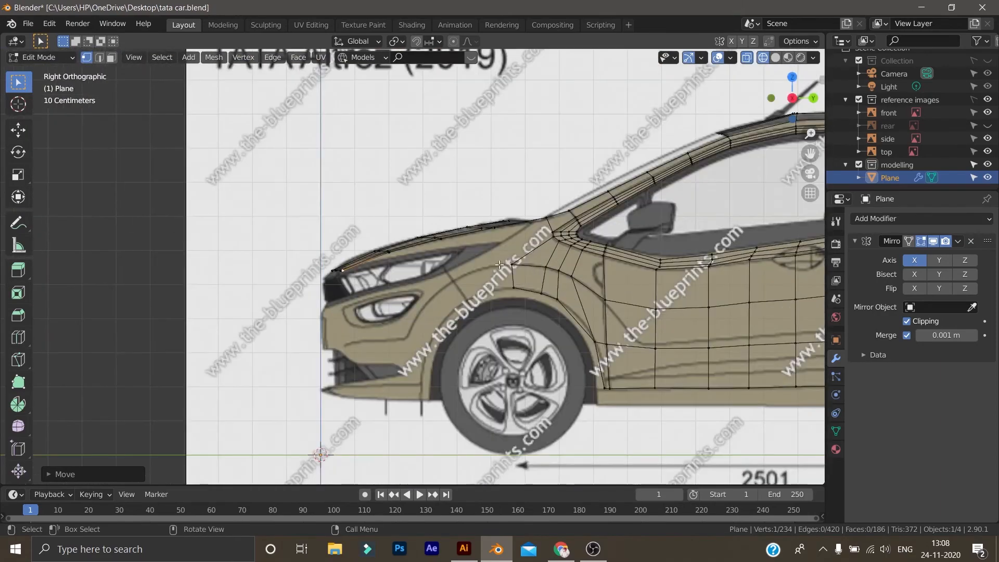
pyautogui.press('KP_7')
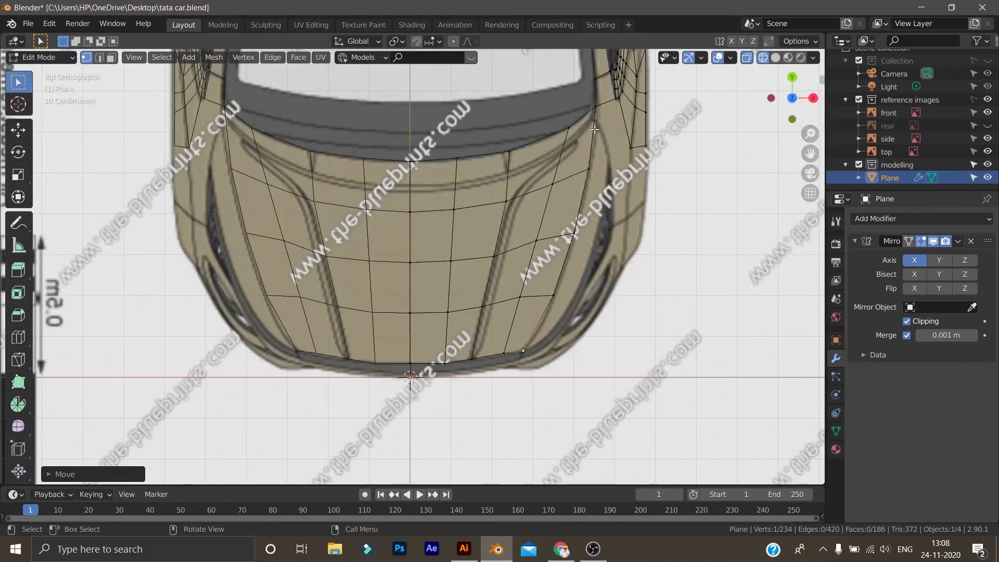
pyautogui.click(595, 114)
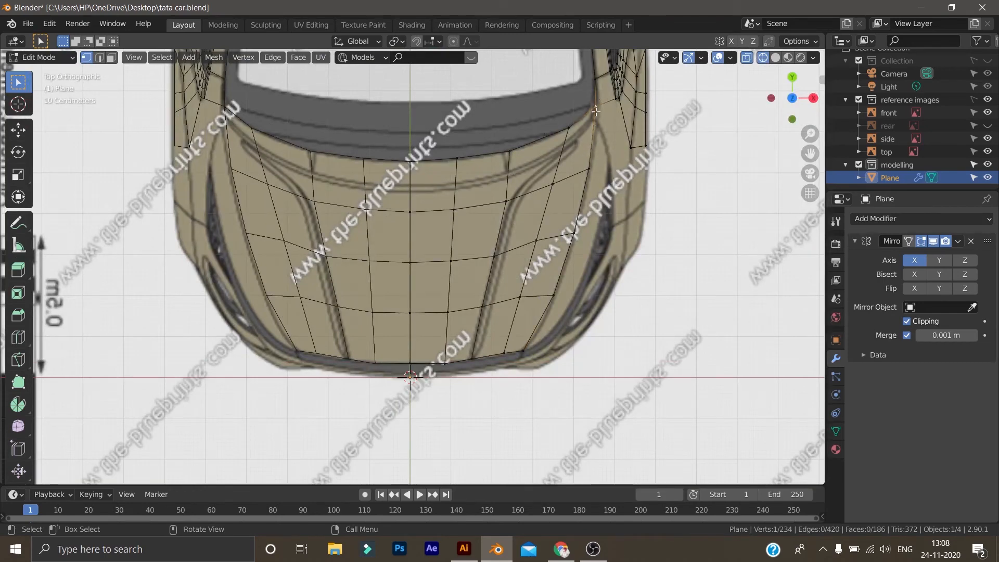
pyautogui.press('g')
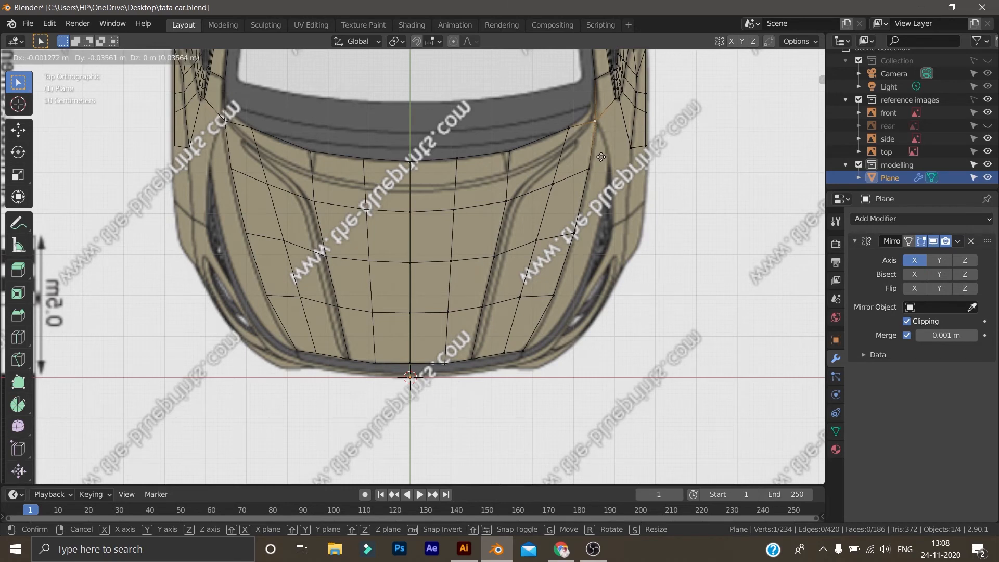
pyautogui.click(602, 138)
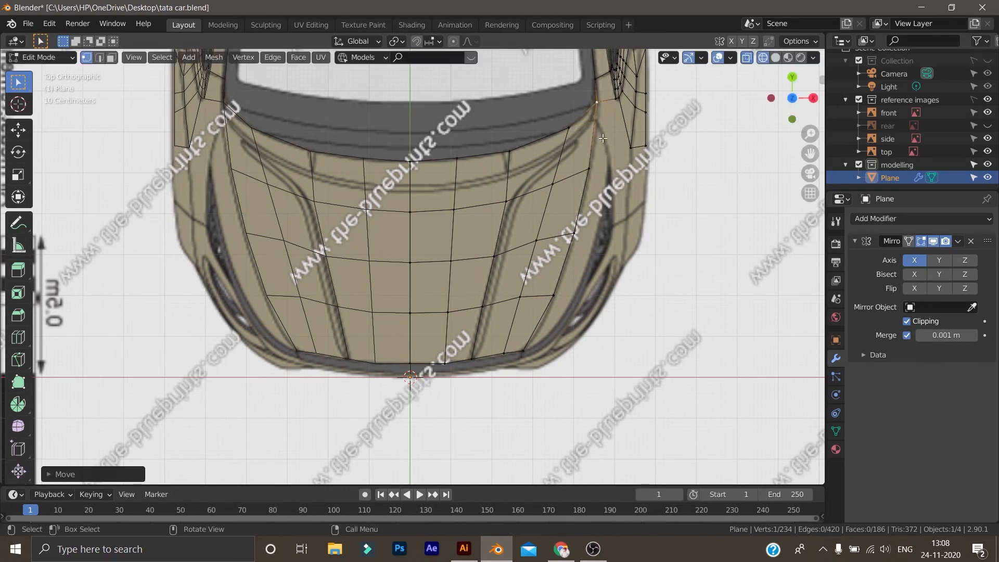
# Add a loop cut across the hood's rearmost face row and shift its outermost vertex about 0.004 m outward along X
pyautogui.click(597, 121)
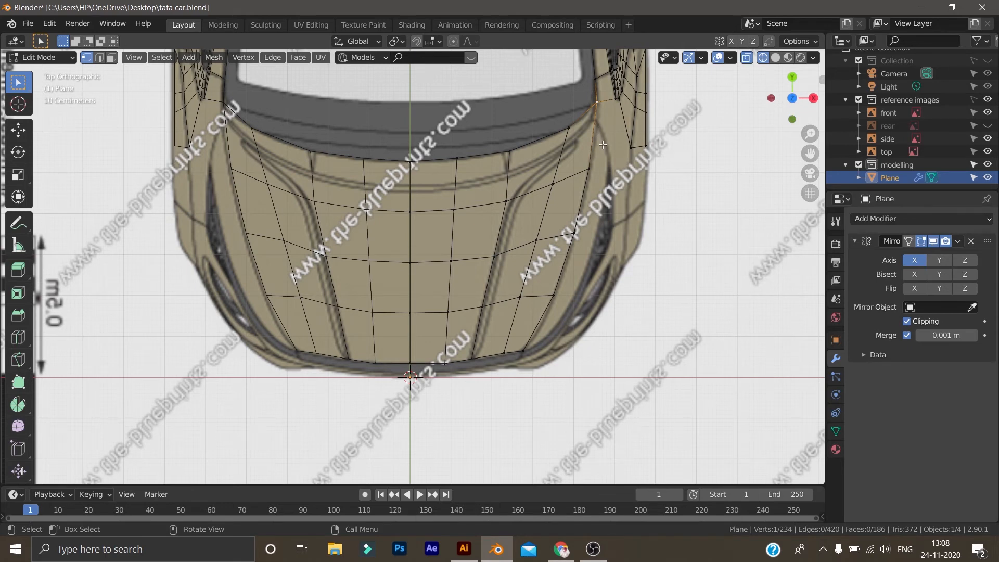
pyautogui.hotkey('ctrl', 'r')
pyautogui.click(521, 163)
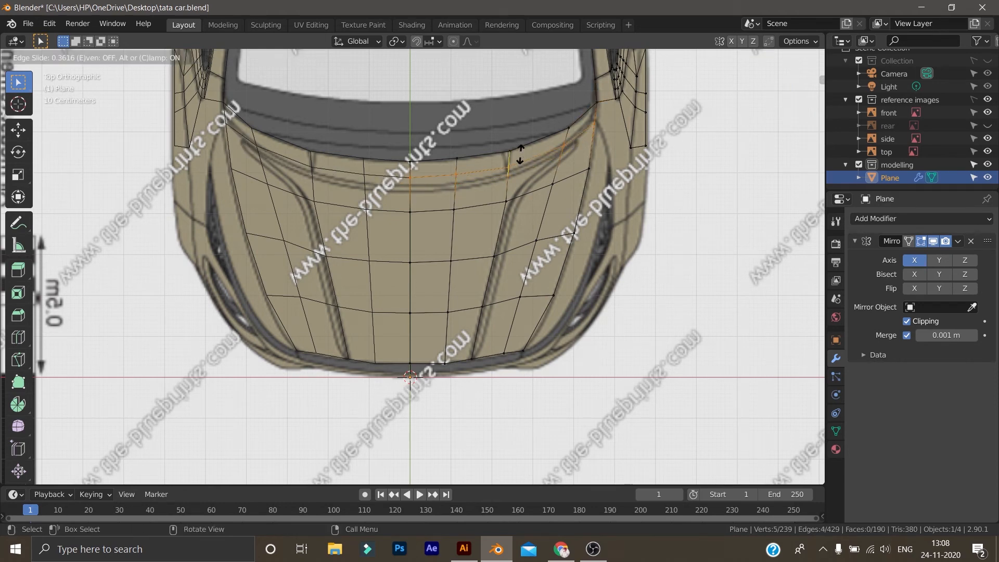
pyautogui.click(520, 153)
pyautogui.click(597, 130)
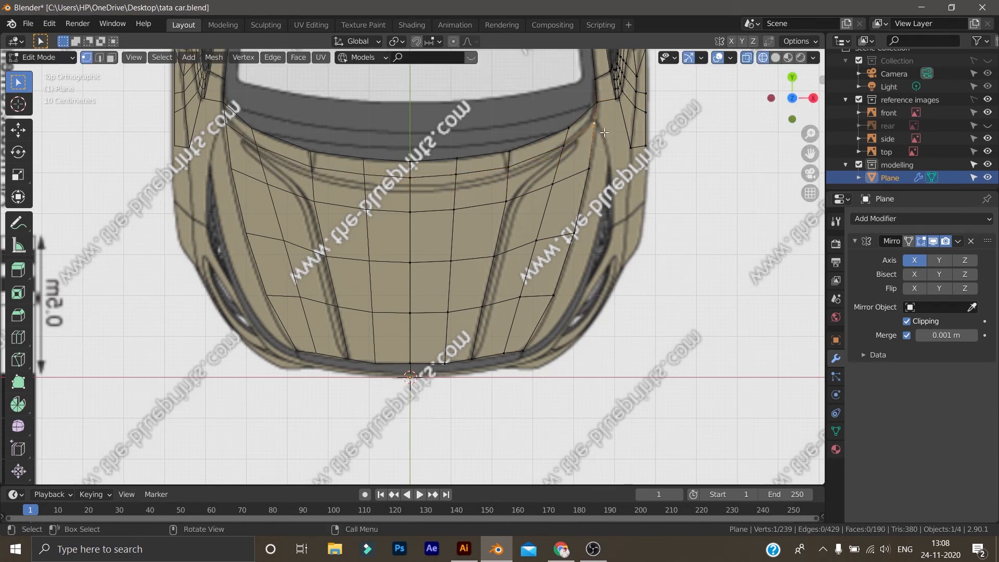
pyautogui.press('g')
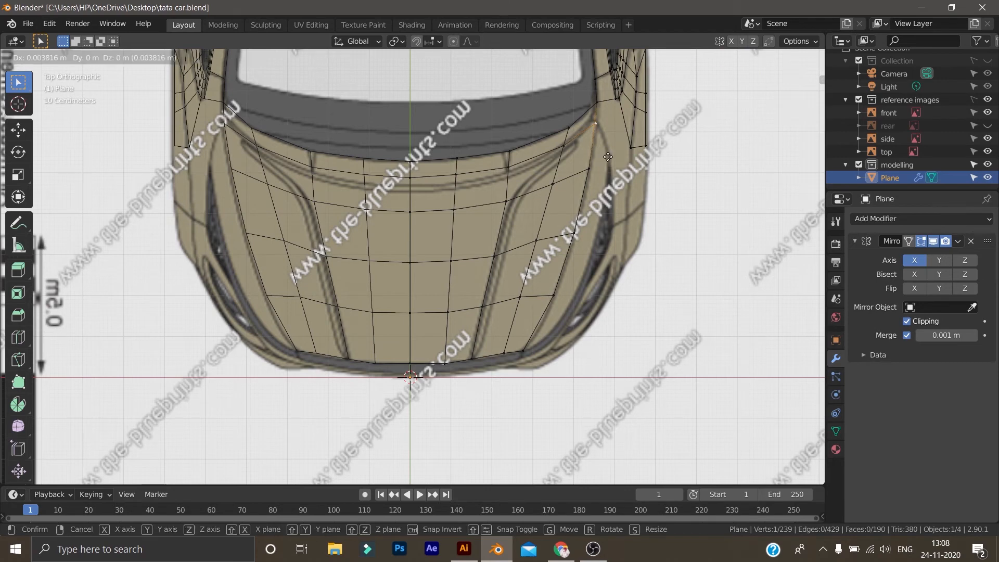
pyautogui.click(608, 99)
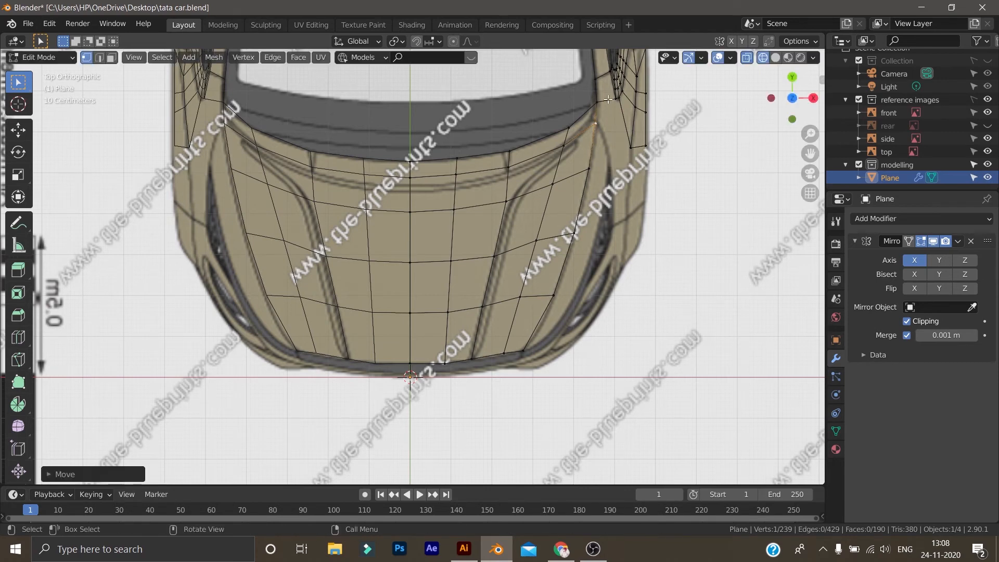
# Extrude the hood's outer side edges, from the front corner to the new rear cut, about 0.05 m outward in the top view
pyautogui.click(590, 170)
pyautogui.click(522, 353)
pyautogui.keyDown('ctrl'); pyautogui.click(596, 125); pyautogui.keyUp('ctrl')
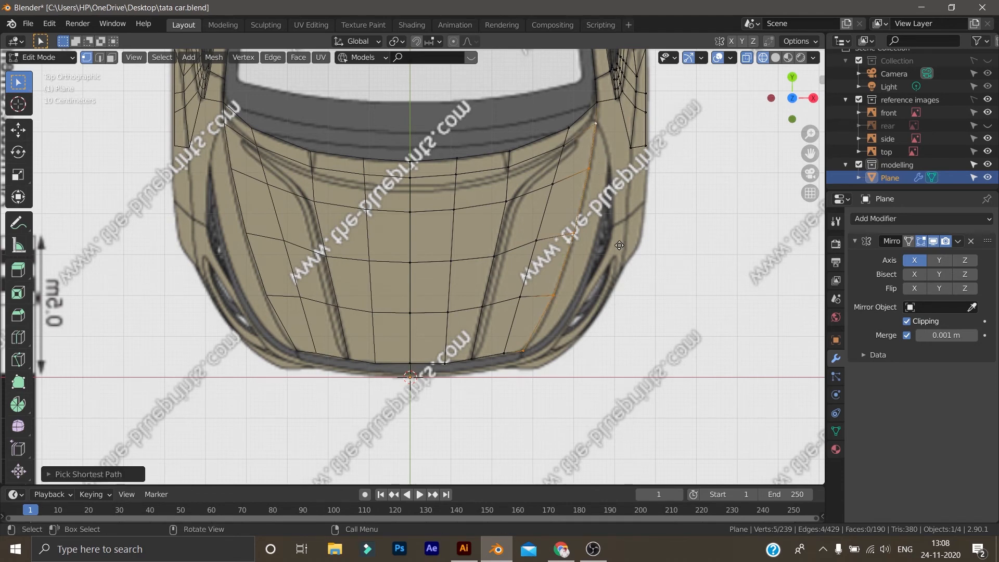
pyautogui.press('e')
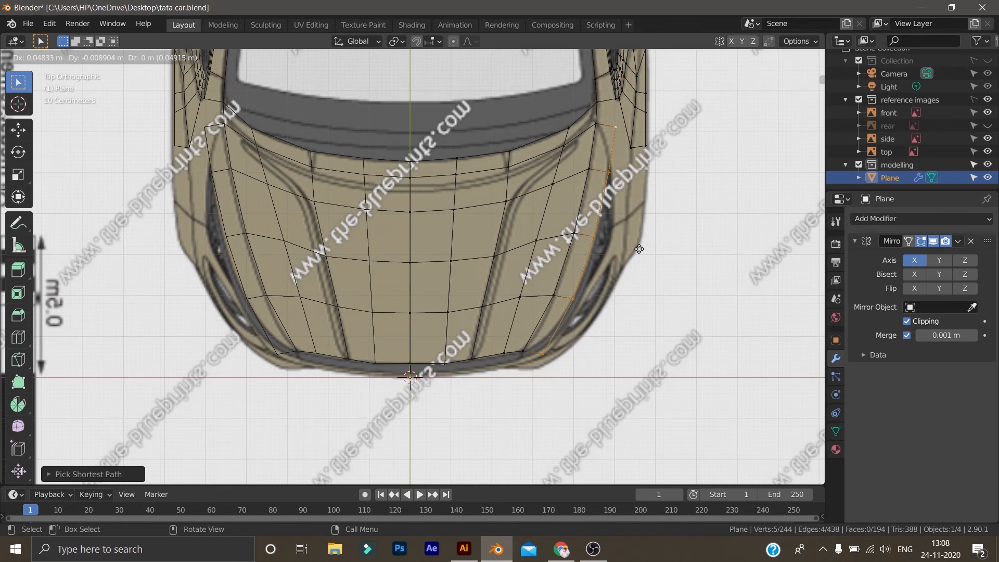
pyautogui.click(639, 249)
# Move the extruded strip's front vertex about 0.033 m rearward and its rear vertex inward onto the top blueprint's outline
pyautogui.click(544, 354)
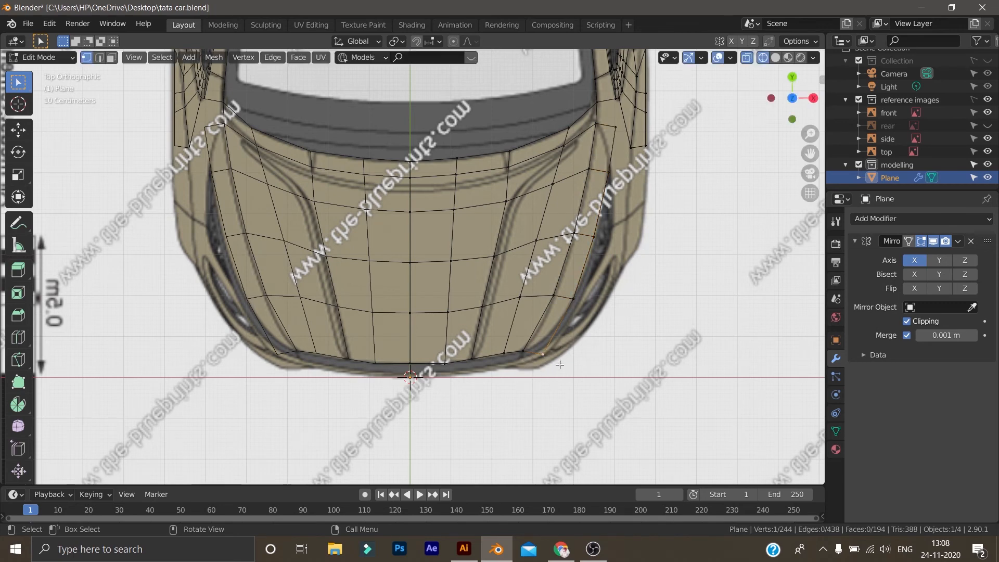
pyautogui.press('g')
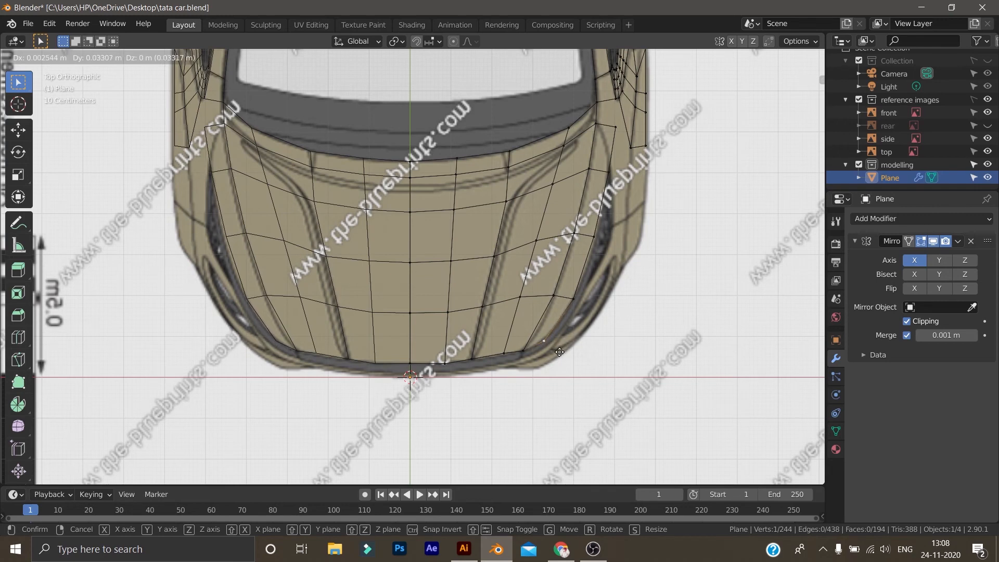
pyautogui.click(559, 352)
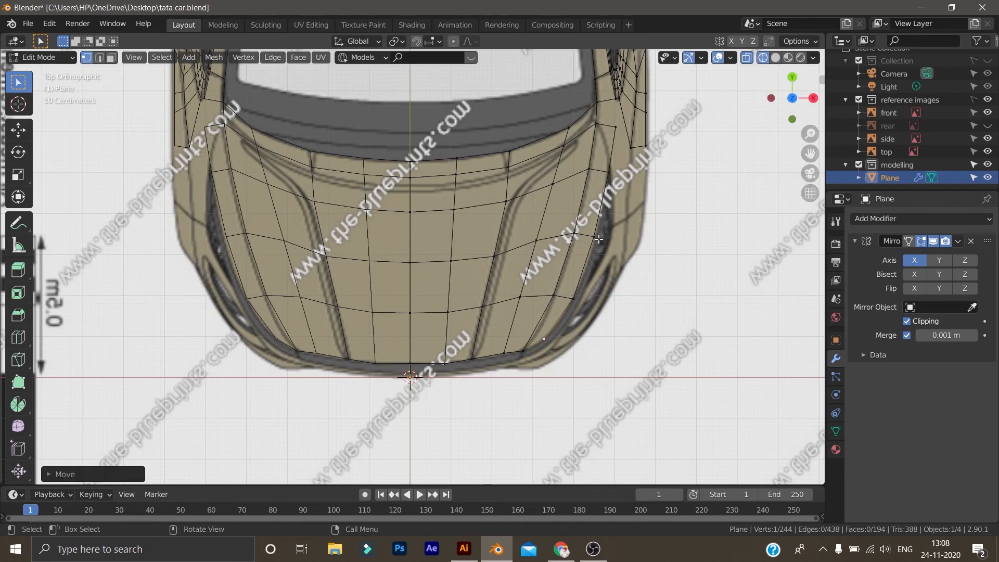
pyautogui.click(614, 129)
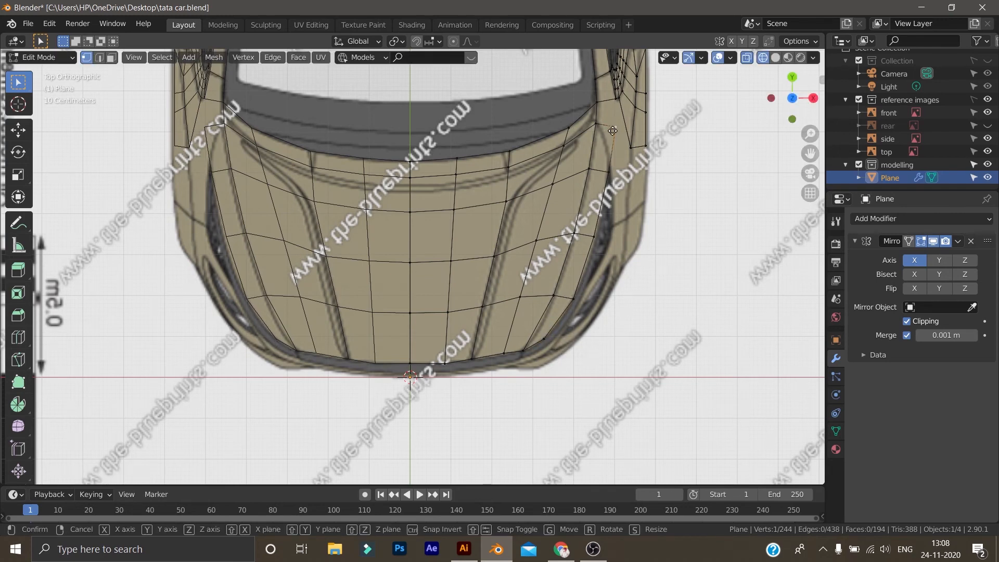
pyautogui.press('g')
pyautogui.click(604, 135)
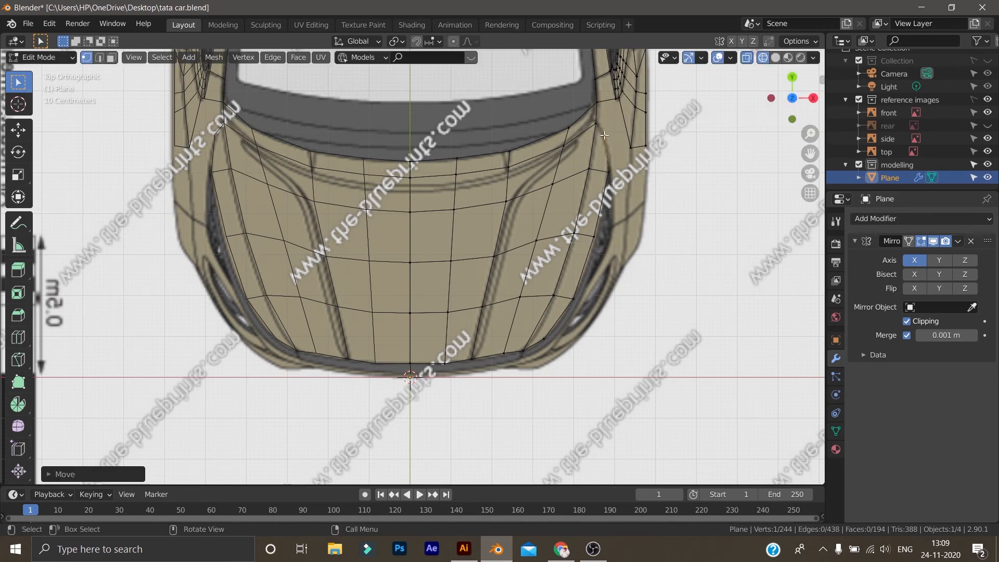
# Lower the extruded strip's rearmost outer vertex about 0.013 m along Z in the side view
pyautogui.click(600, 241)
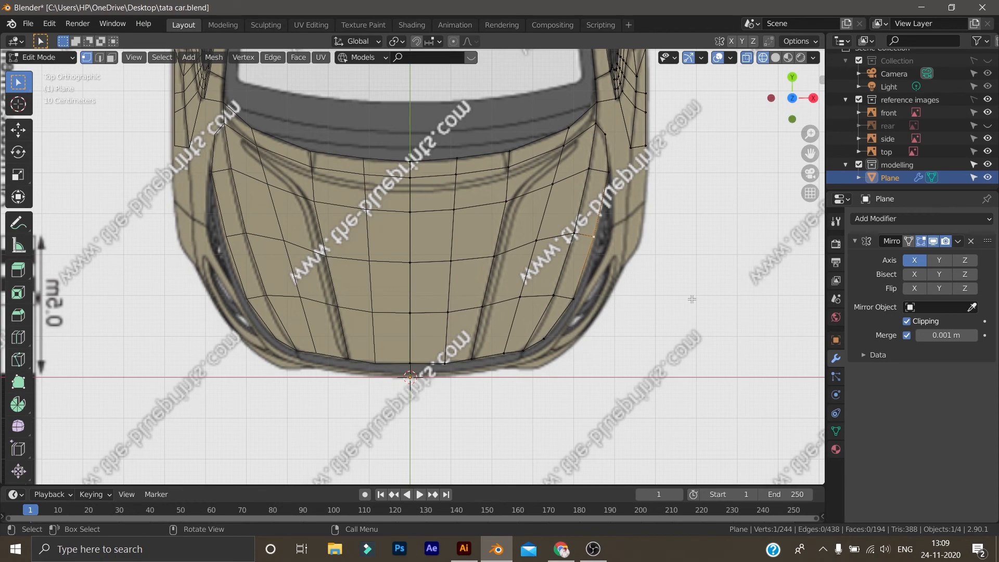
pyautogui.press('KP_3')
pyautogui.scroll(4, 630, 279)
pyautogui.moveTo(628, 239); pyautogui.dragTo(737, 300, button='middle')
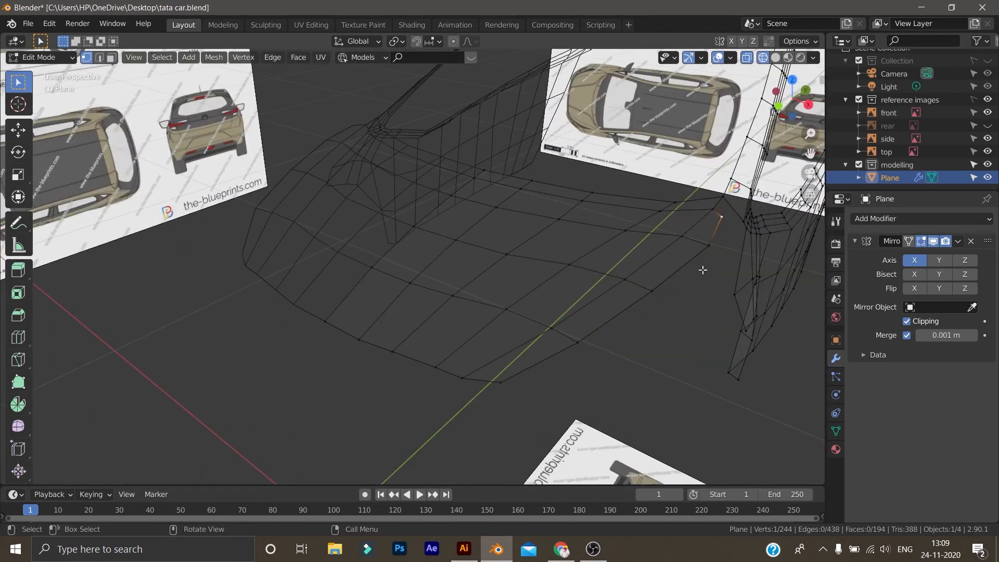
pyautogui.press('KP_3')
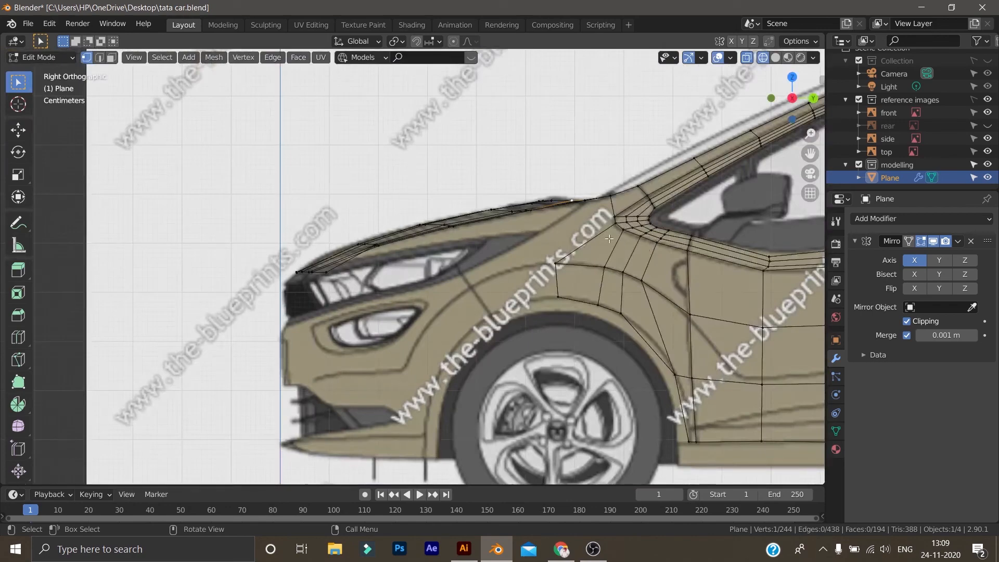
pyautogui.press('g')
pyautogui.press('z')
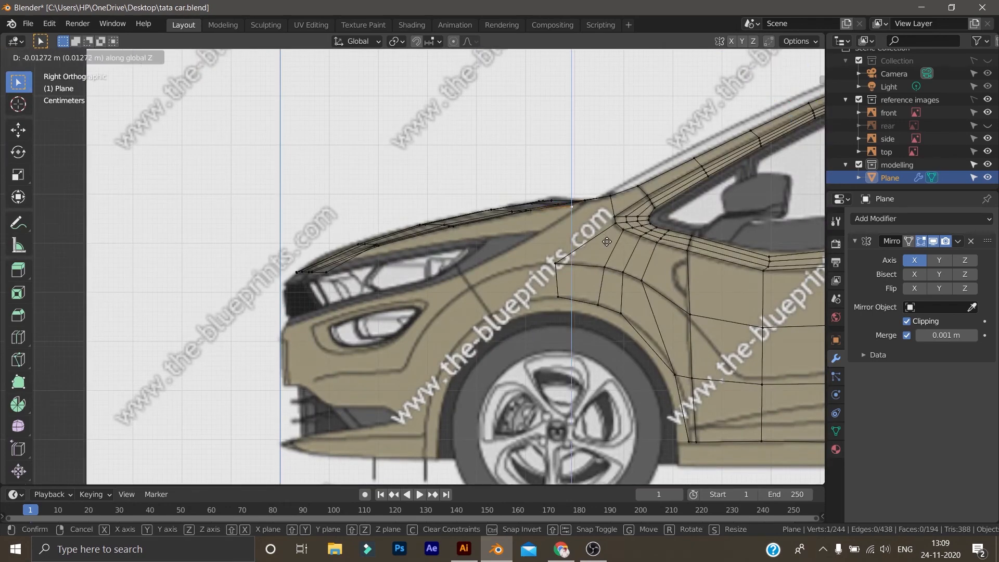
pyautogui.click(606, 242)
pyautogui.moveTo(607, 242); pyautogui.dragTo(588, 317, button='middle')
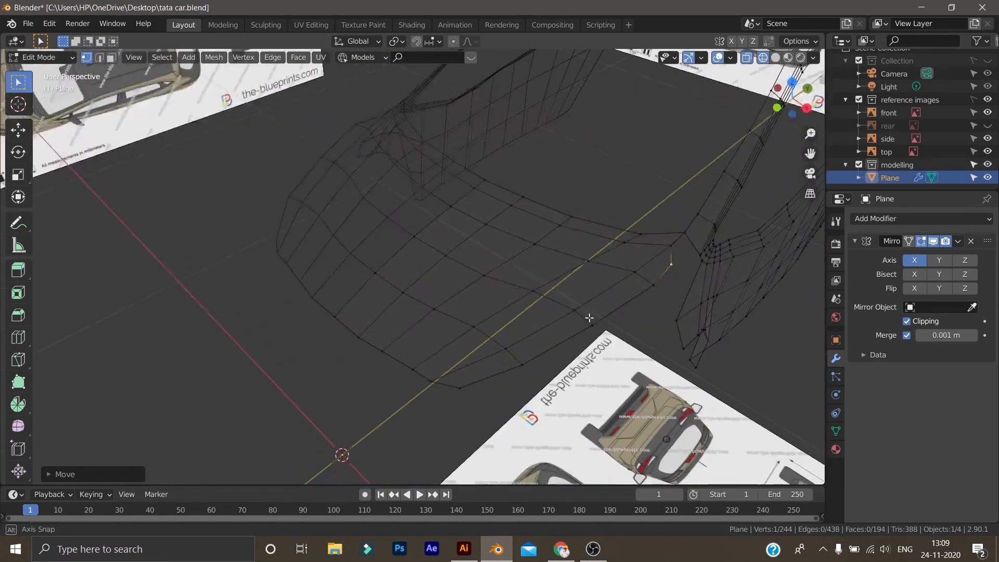
# Lower the extruded strip's second outer vertex from the rear along Z toward the fender line in the side blueprint
pyautogui.click(654, 285)
pyautogui.press('KP_3')
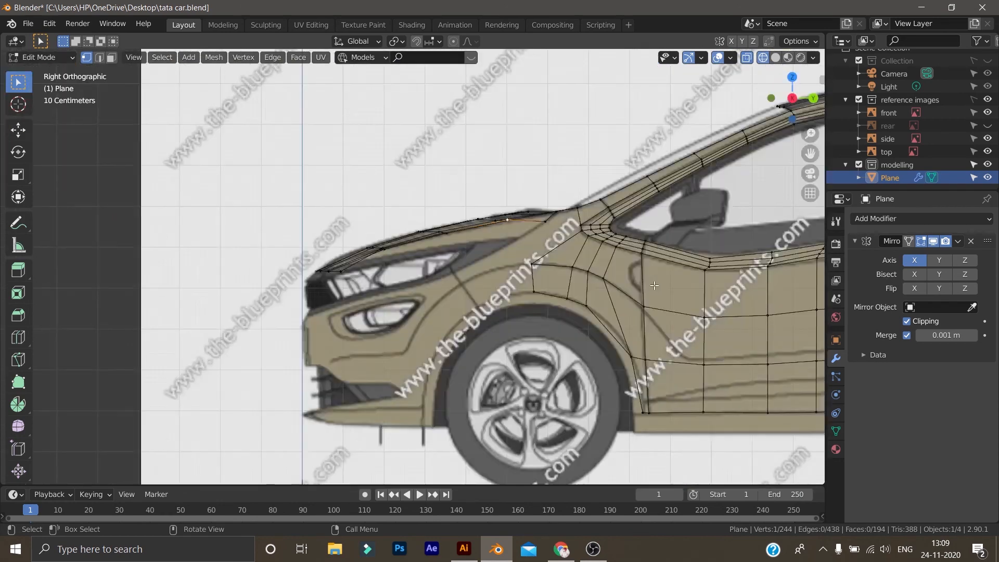
pyautogui.press('g')
pyautogui.press('z')
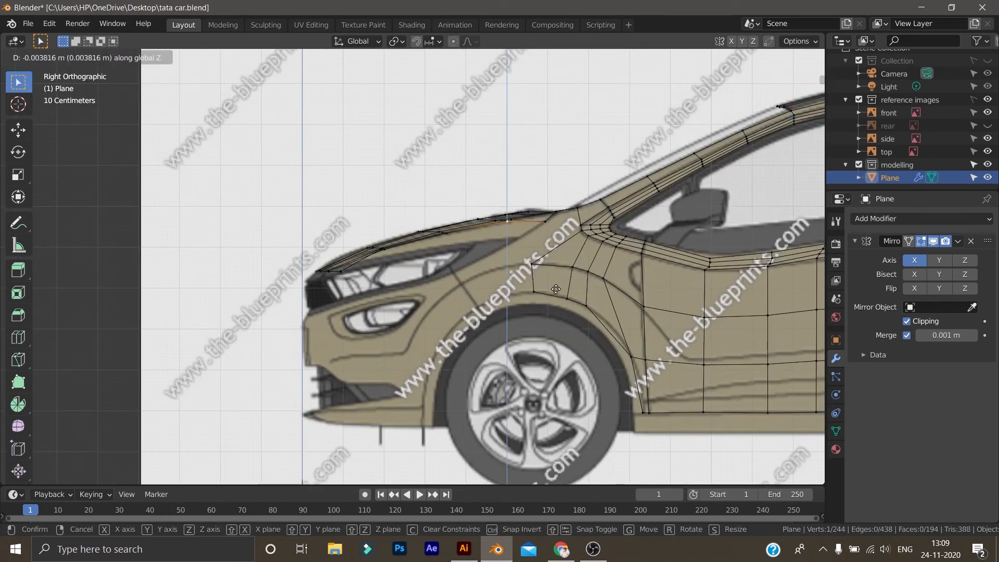
pyautogui.click(563, 302)
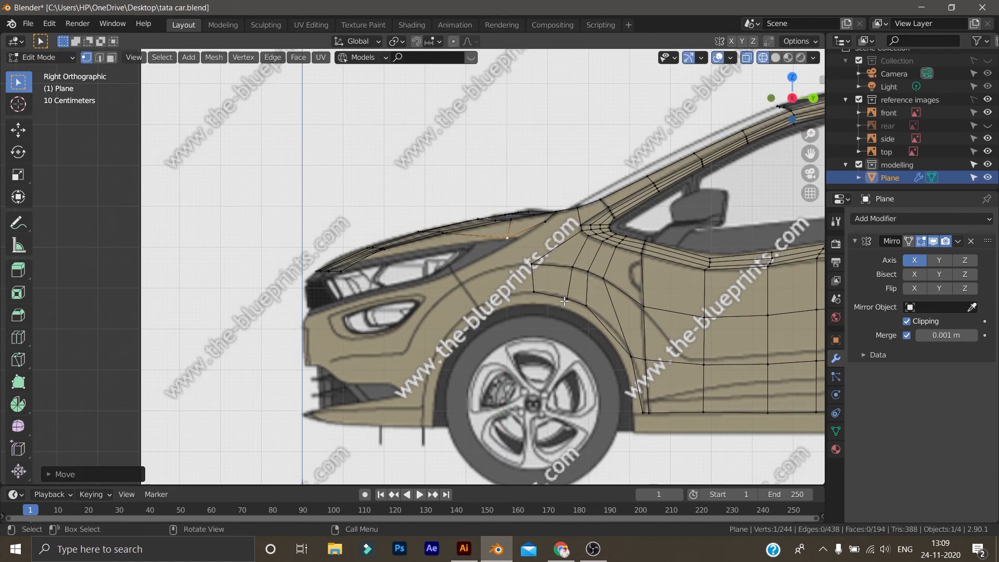
# Move the extruded strip's second outer vertex from the rear slightly rearward along the hood line in the side view
pyautogui.click(509, 241)
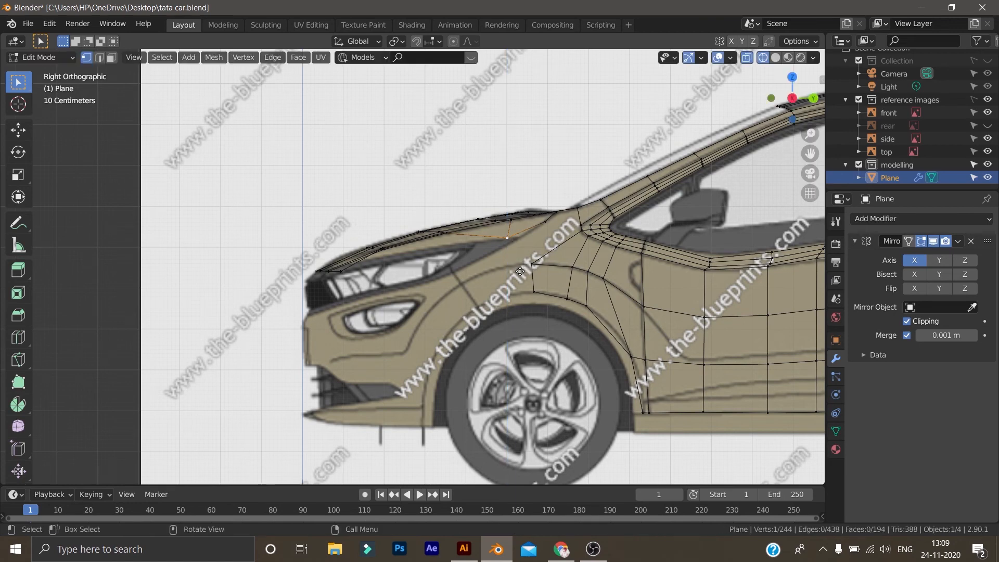
pyautogui.press('g')
pyautogui.click(519, 267)
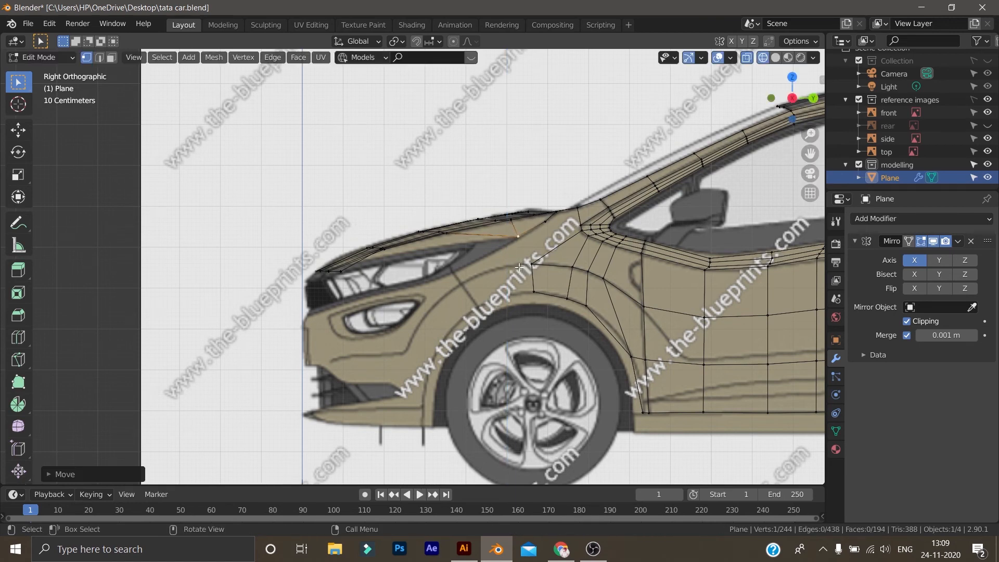
# Lower the extruded strip's third outer vertex from the rear about 0.029 m along Z in the side view
pyautogui.click(443, 233)
pyautogui.click(447, 235)
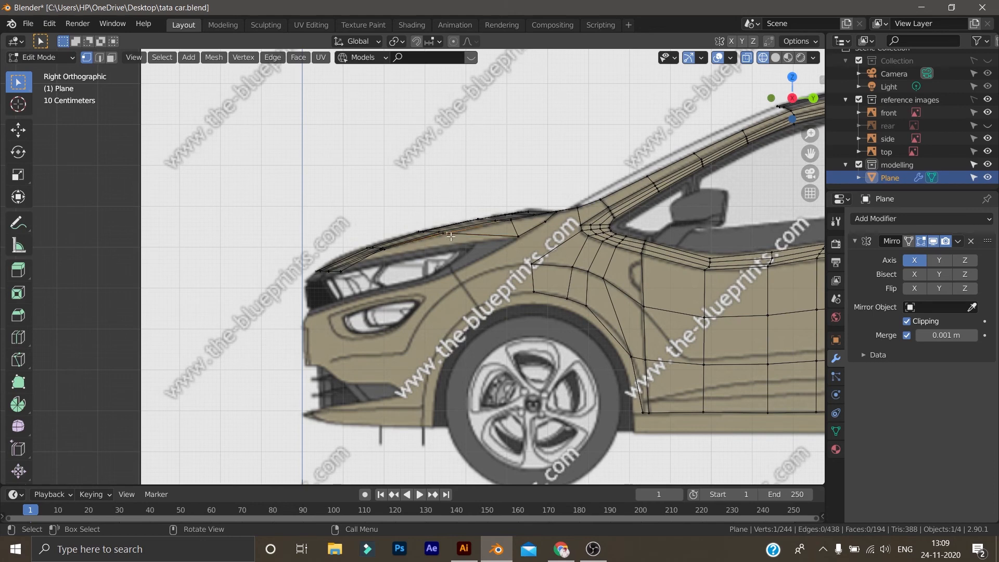
pyautogui.click(453, 254)
pyautogui.press('g')
pyautogui.press('z')
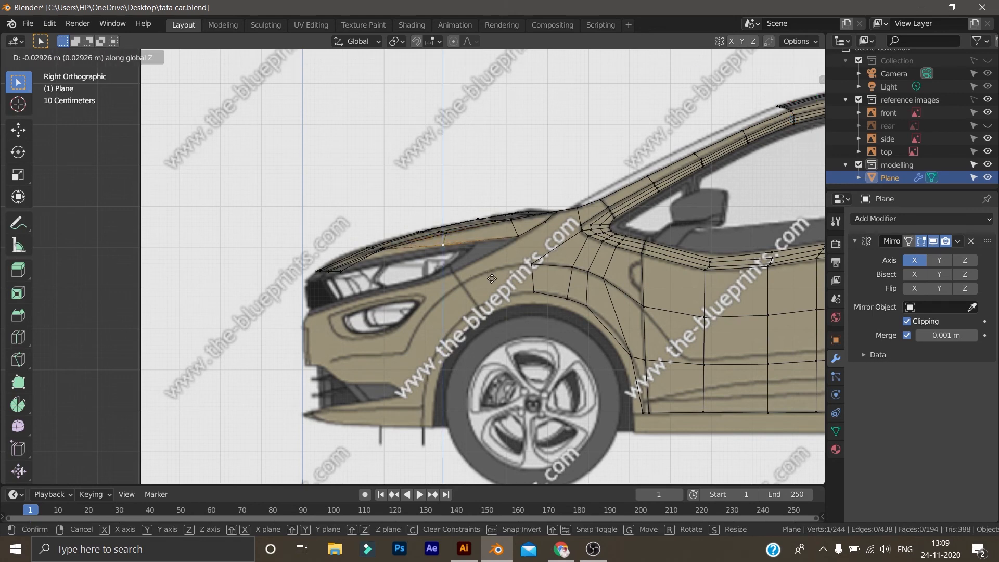
pyautogui.click(491, 278)
# Lower the strip's outer vertex above the headlight, second from the front, about 0.014 m along Z
pyautogui.click(385, 250)
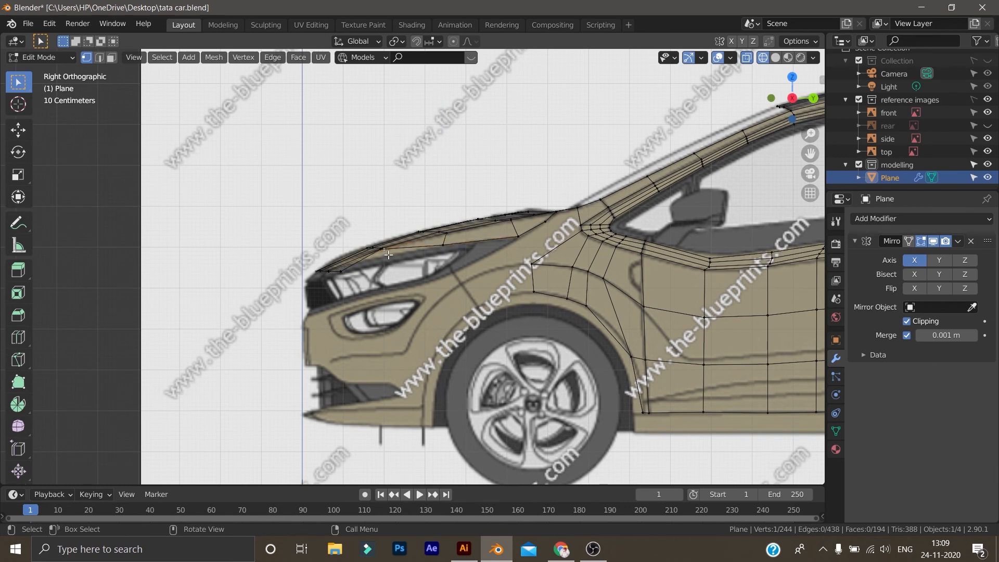
pyautogui.press('g')
pyautogui.click(378, 247)
pyautogui.press('g')
pyautogui.press('z')
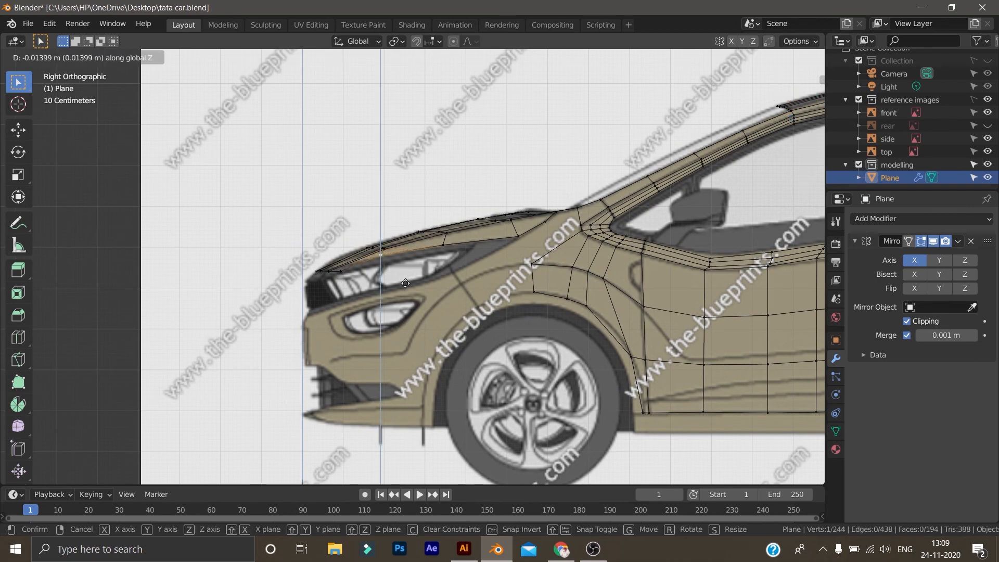
pyautogui.click(406, 283)
# Raise the strip's frontmost outer vertex about 0.01 m toward the headlight's upper line in the side blueprint
pyautogui.scroll(-3, 338, 274)
pyautogui.moveTo(339, 274); pyautogui.dragTo(468, 325, button='middle')
pyautogui.press('KP_3')
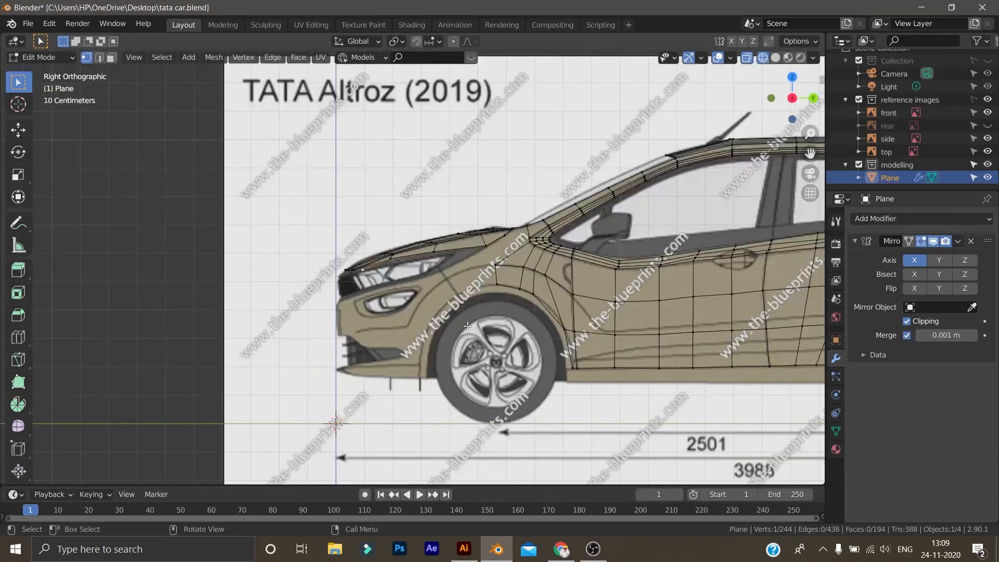
pyautogui.scroll(3, 332, 302)
pyautogui.press('g')
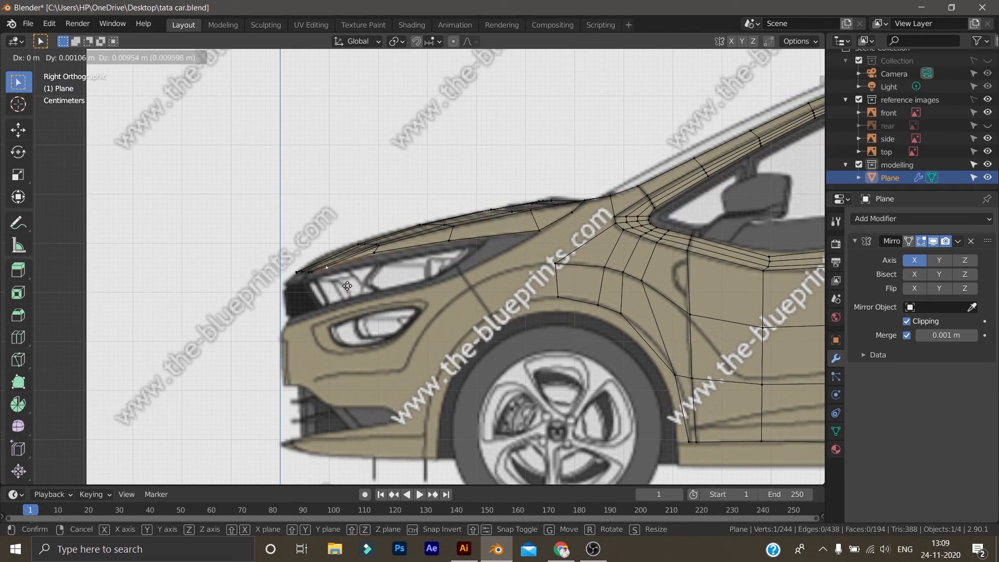
pyautogui.click(347, 285)
# Inspect the mirrored body's hood and front from several angles in solid shading and Object Mode
pyautogui.press('KP_7')
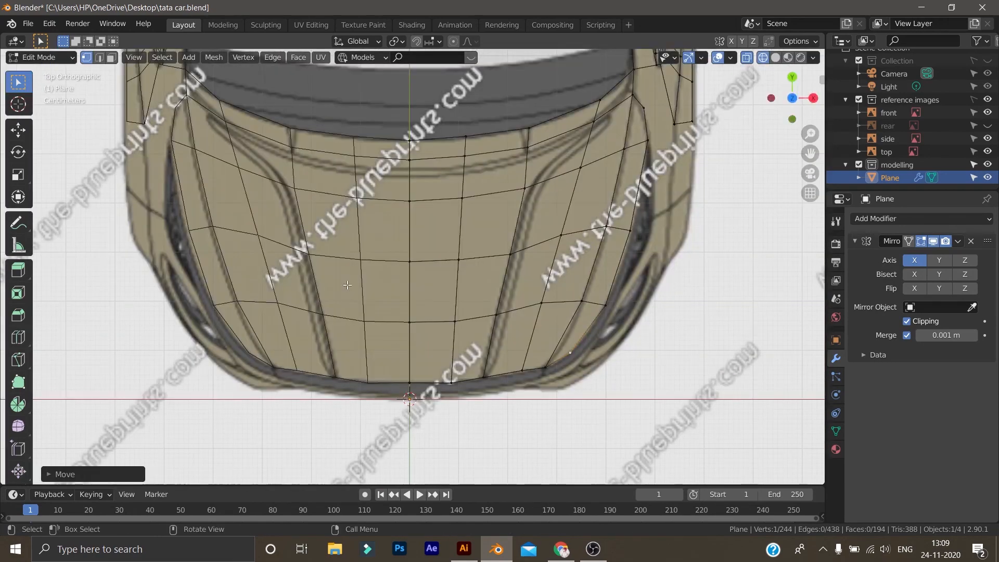
pyautogui.scroll(-5, 576, 335)
pyautogui.moveTo(577, 335); pyautogui.dragTo(598, 208, button='middle')
pyautogui.press('z')
pyautogui.click(596, 291)
pyautogui.moveTo(607, 310)
pyautogui.mouseDown(button='middle')
pyautogui.moveTo(464, 336)
pyautogui.moveTo(627, 361)
pyautogui.moveTo(573, 310)
pyautogui.moveTo(466, 313)
pyautogui.moveTo(428, 289)
pyautogui.moveTo(479, 326)
pyautogui.moveTo(452, 314)
pyautogui.mouseUp(button='middle')
pyautogui.press('Tab')
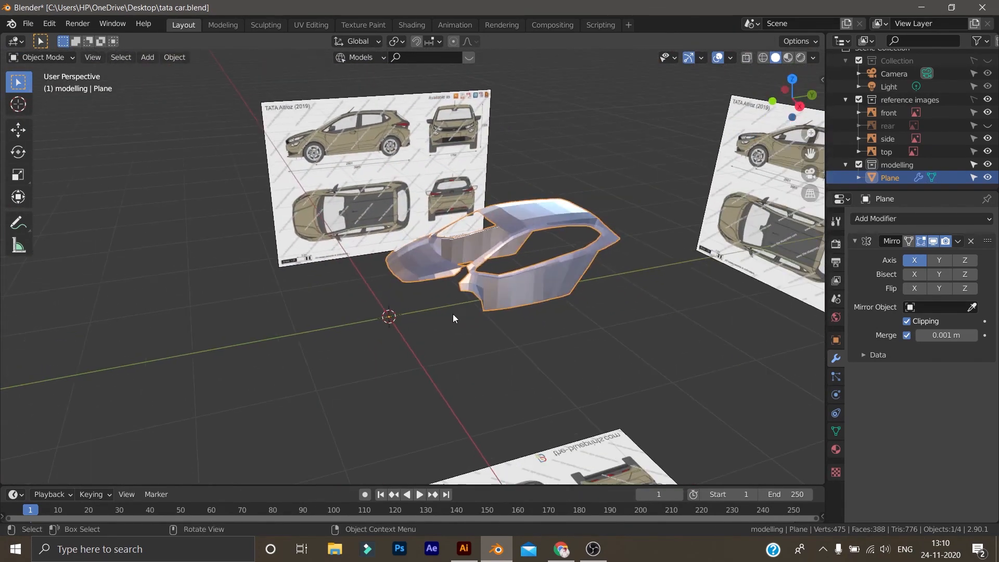
pyautogui.moveTo(404, 292); pyautogui.dragTo(362, 365, button='middle')
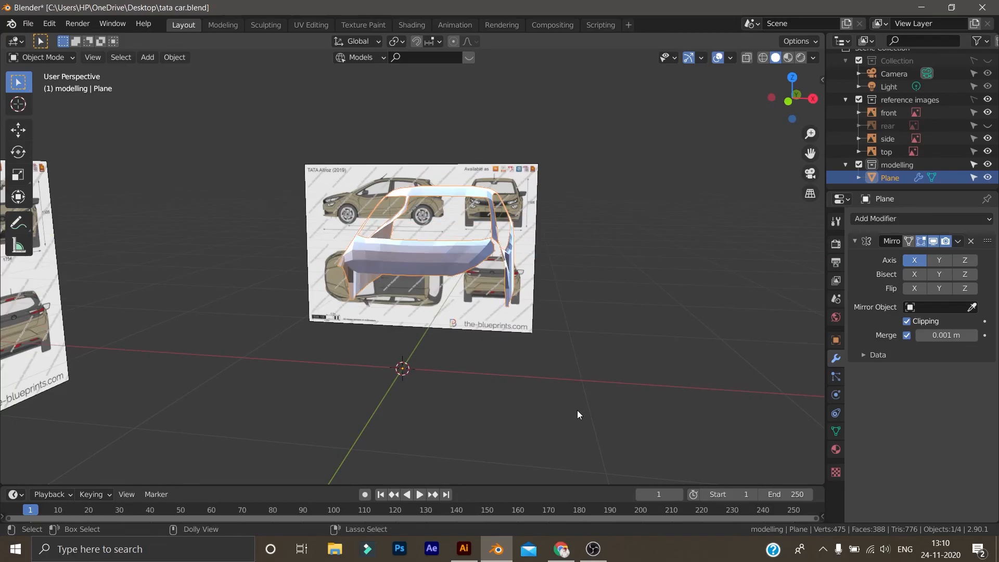